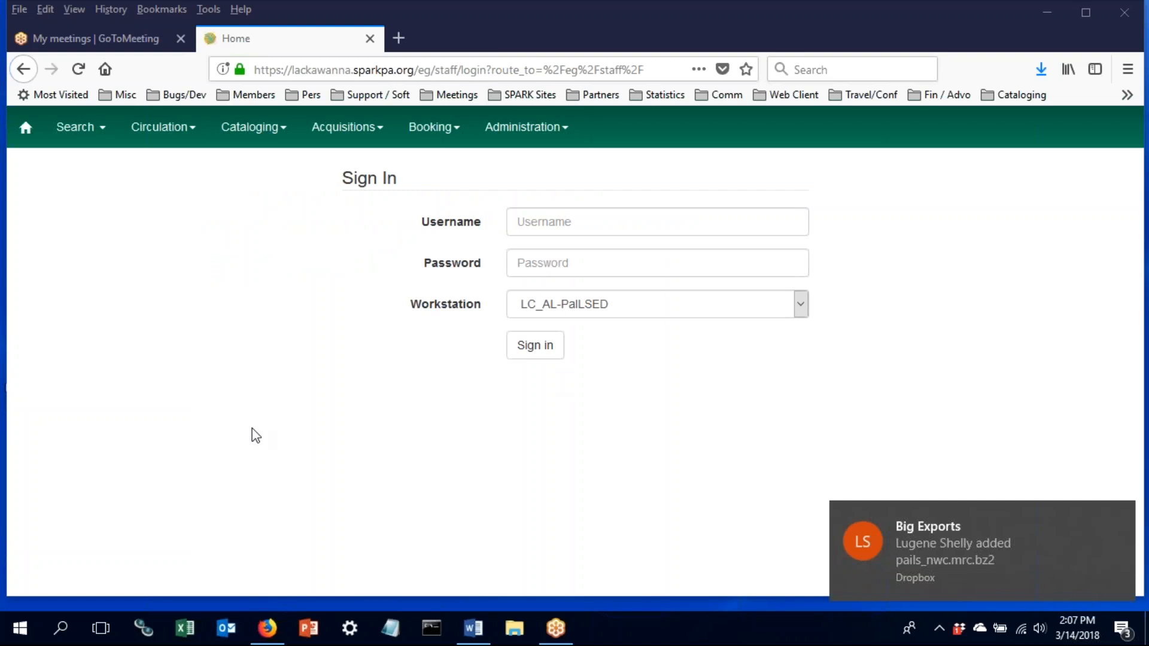
- Show the saved staff usernames under the Username field on the Sign In page
{"action": "left_click", "coordinate": [570, 220]}
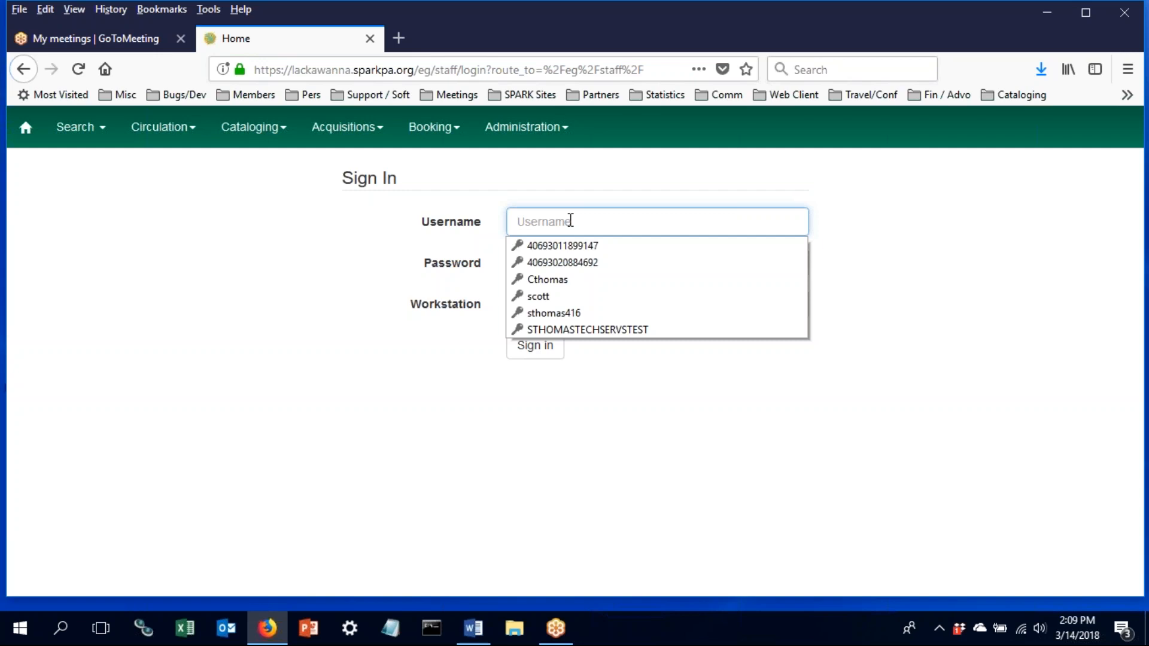
- Fill in the saved staff username and password, then show the available workstations
{"action": "left_click", "coordinate": [584, 297]}
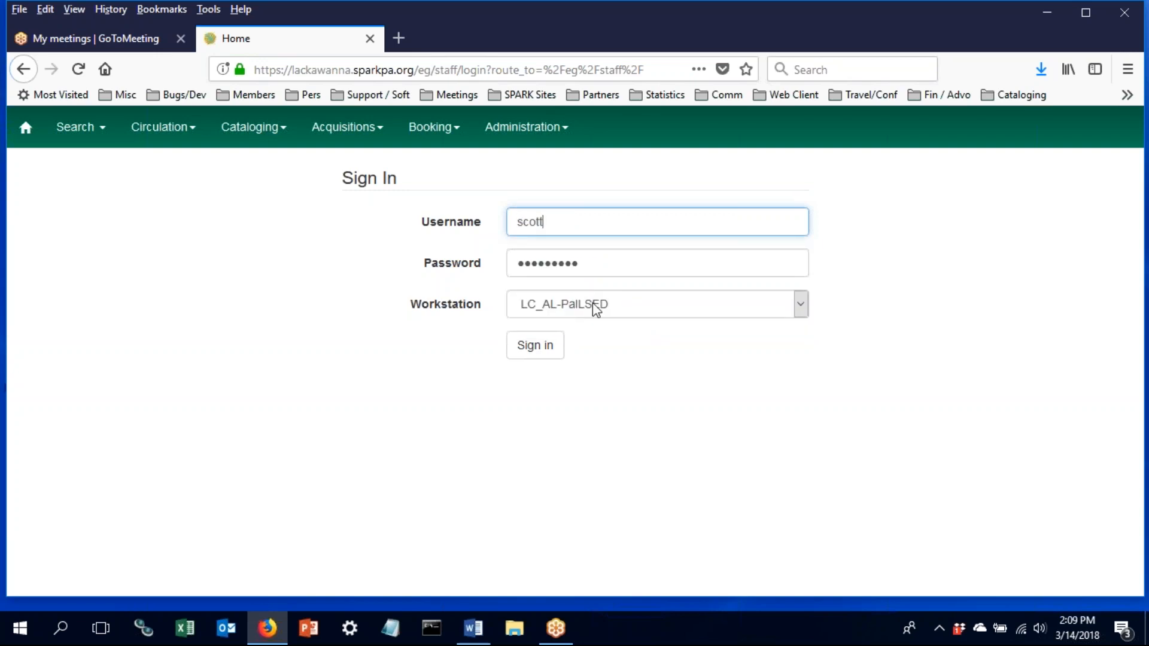
{"action": "left_click", "coordinate": [588, 225]}
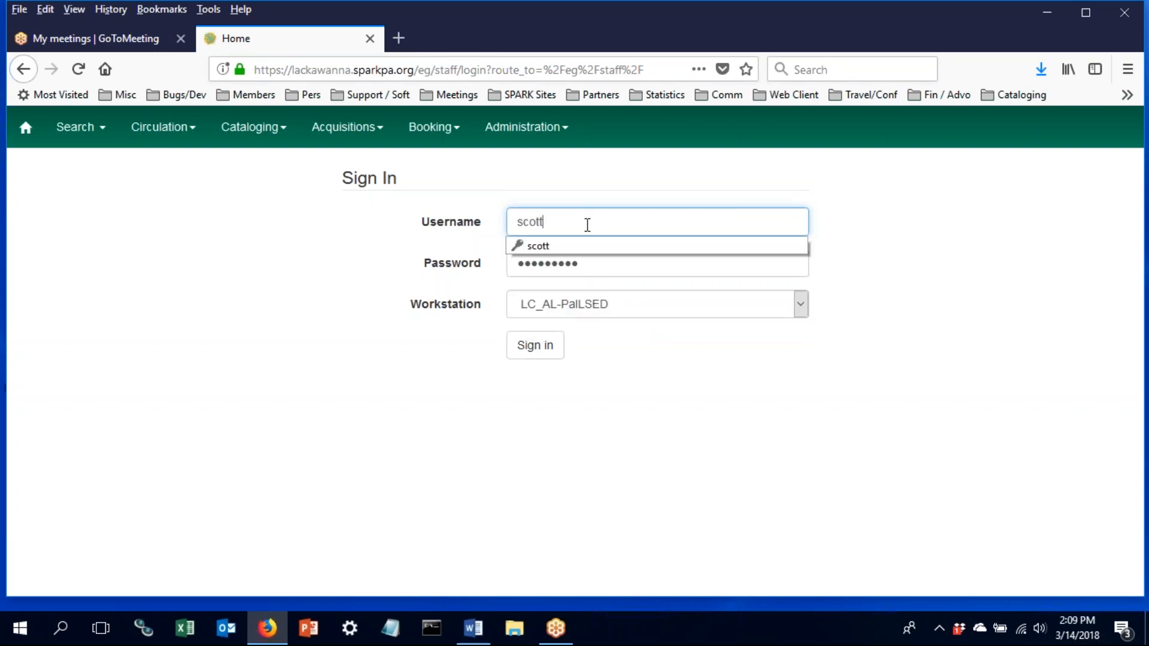
{"action": "left_click", "coordinate": [585, 246]}
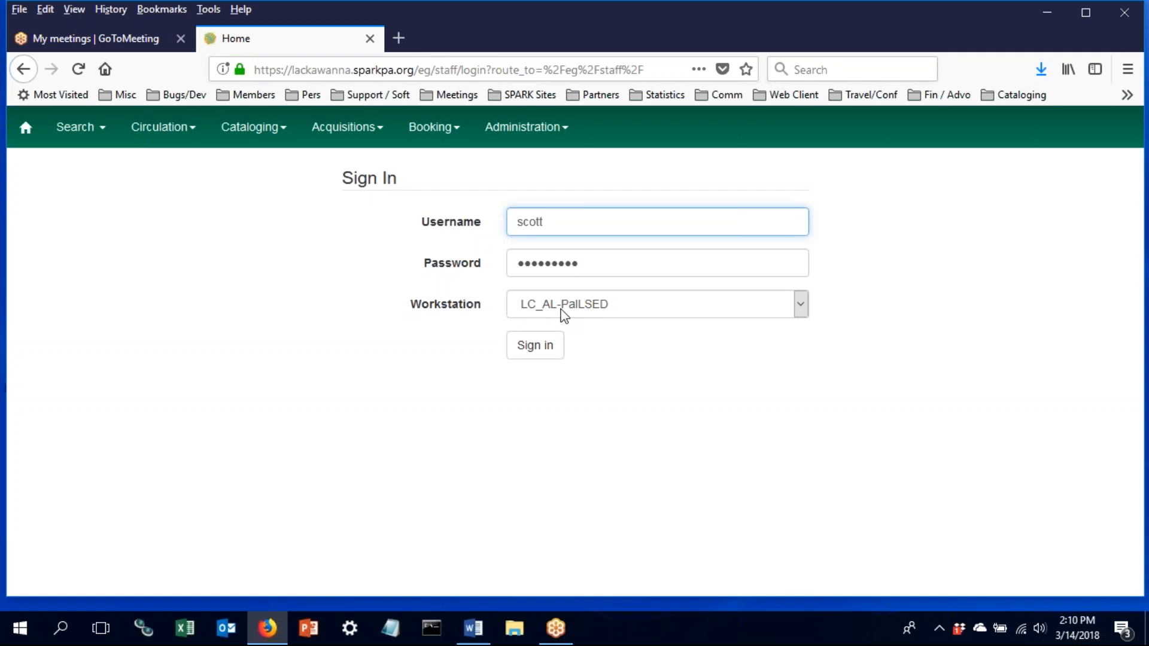
{"action": "left_click", "coordinate": [664, 309]}
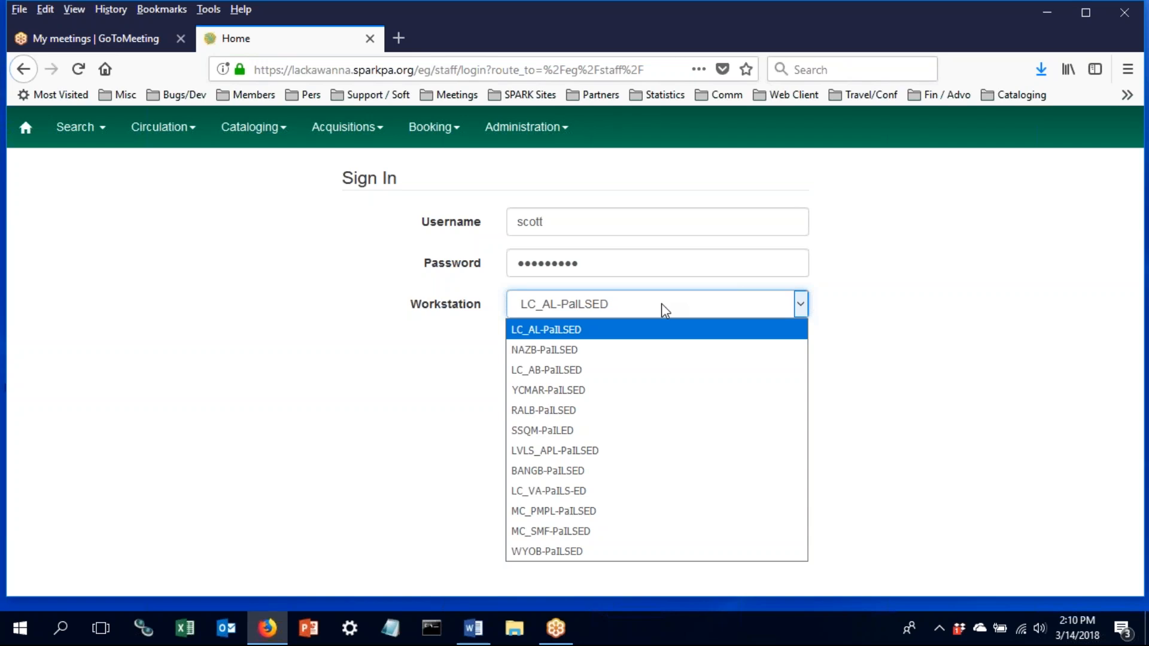
- Sign in at workstation LC_AL-PaILSED to reach the staff home page
{"action": "left_click", "coordinate": [645, 327]}
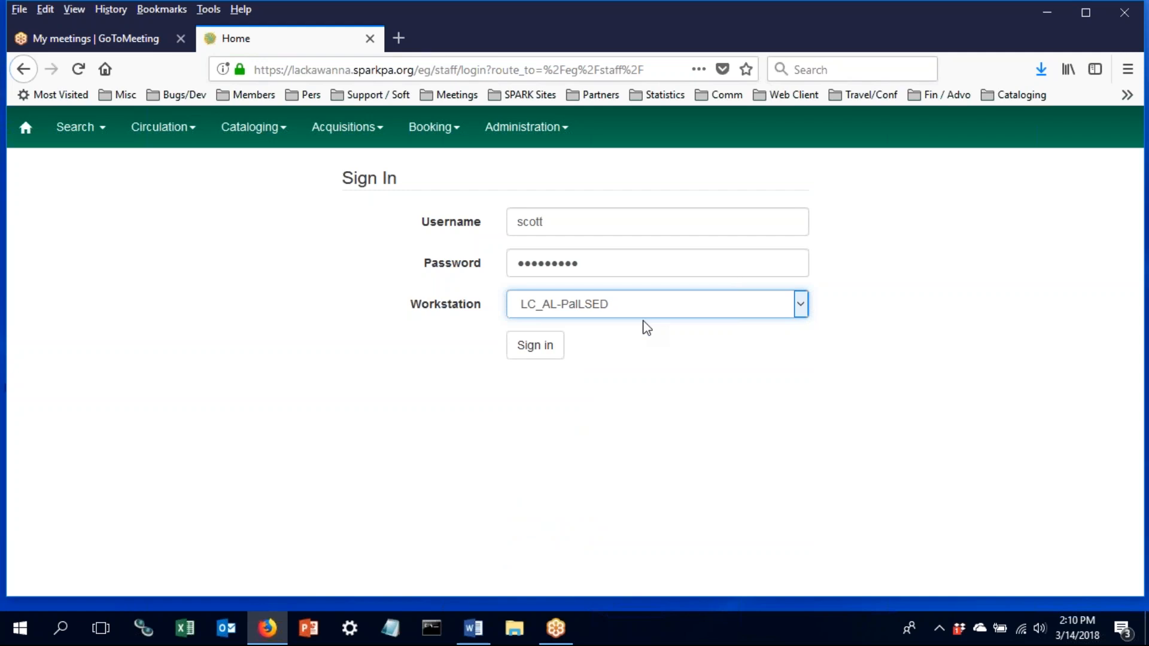
{"action": "left_click", "coordinate": [556, 349]}
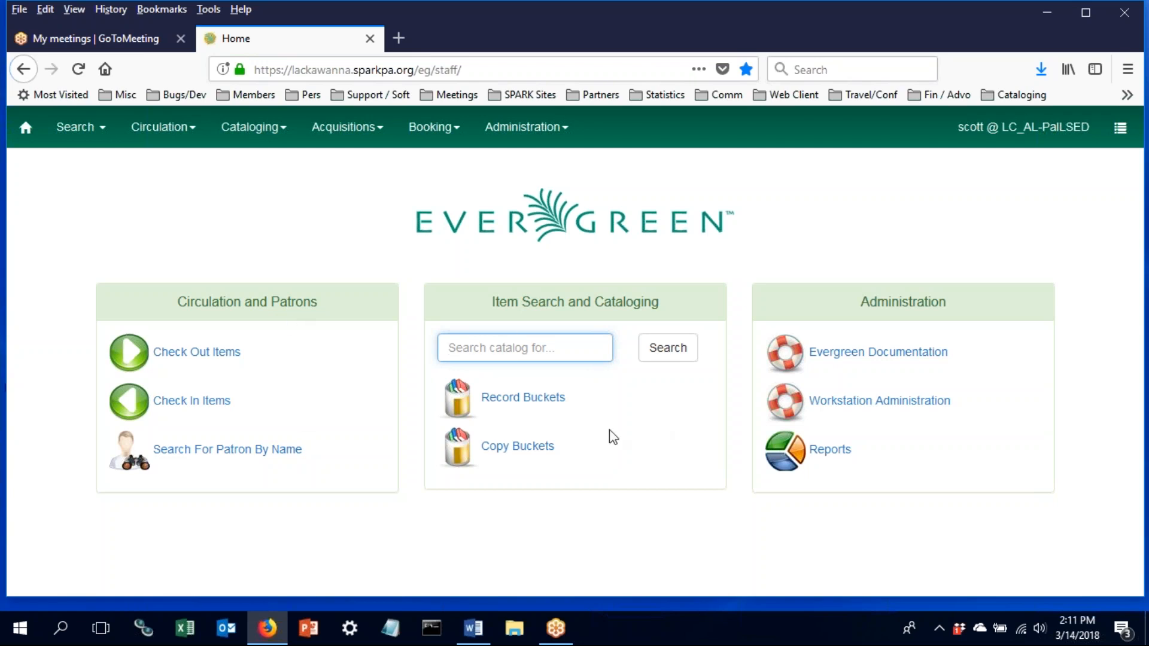
{"action": "left_click", "coordinate": [164, 130]}
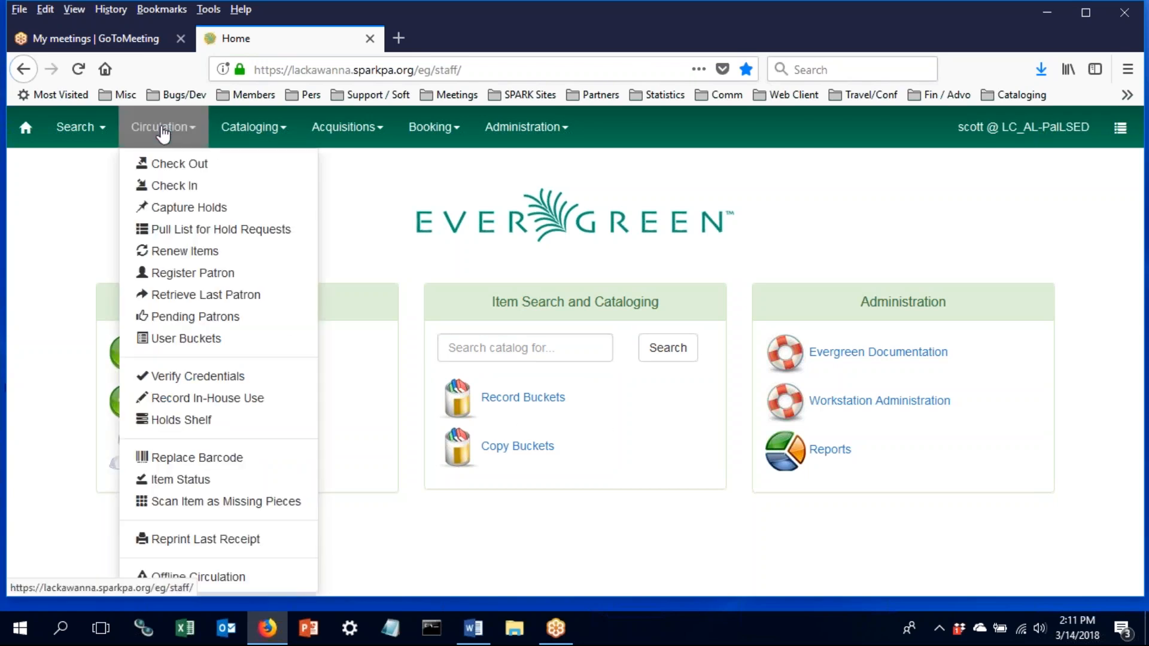
{"action": "left_click", "coordinate": [271, 144]}
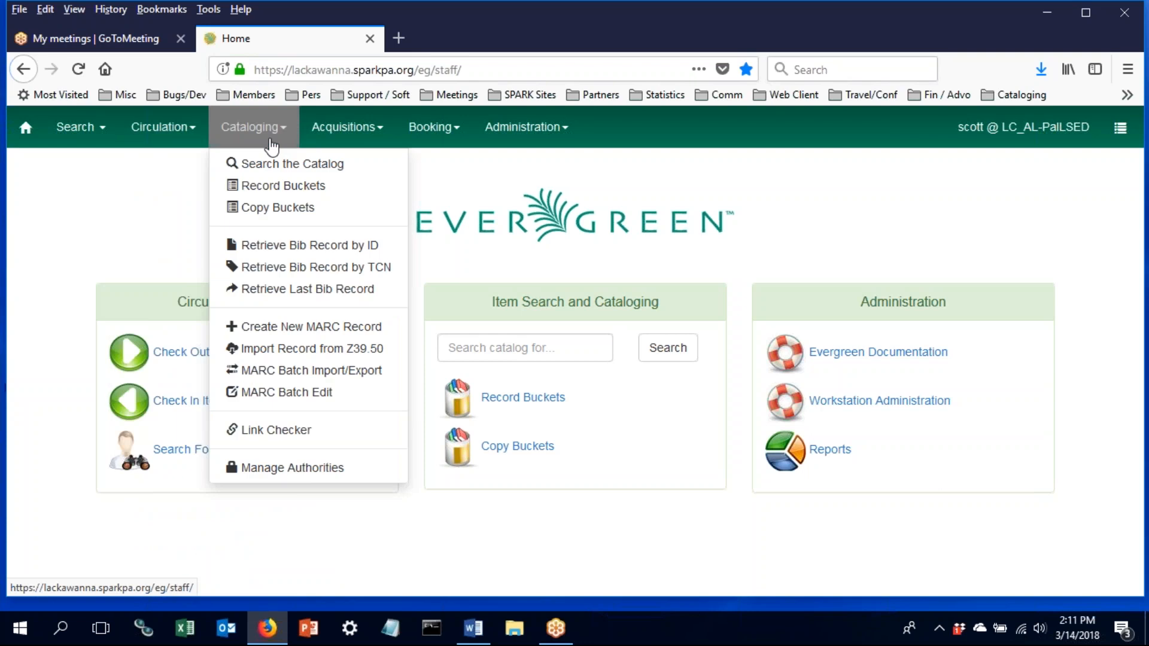
{"action": "left_click", "coordinate": [366, 141]}
{"action": "left_click", "coordinate": [432, 141]}
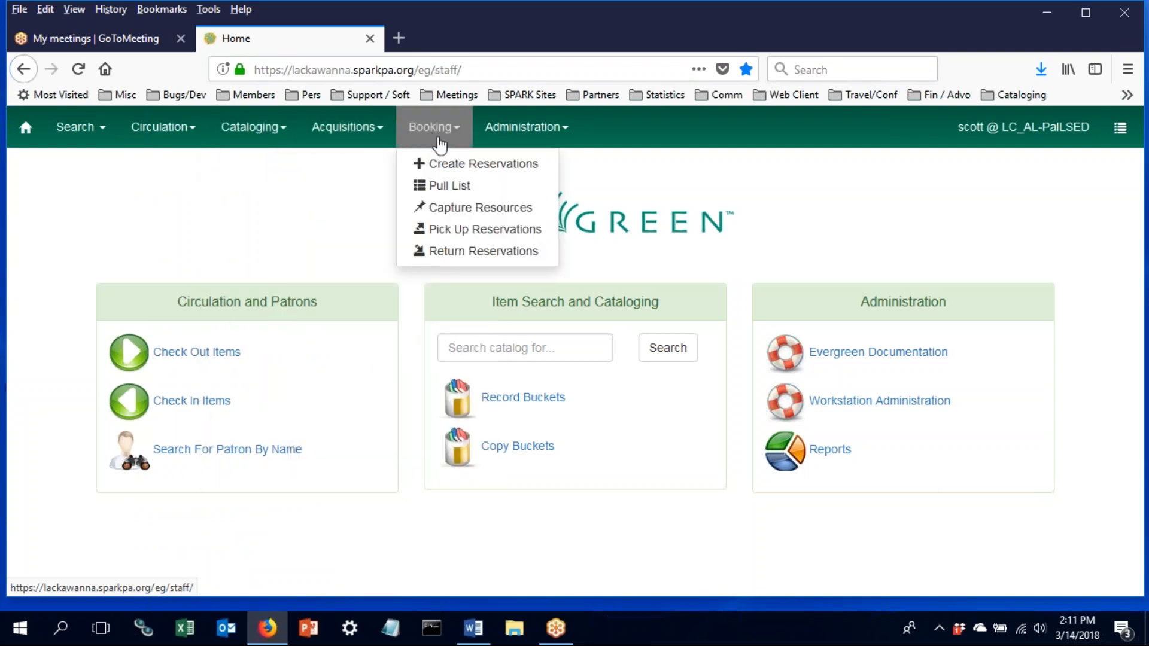
{"action": "left_click", "coordinate": [492, 137]}
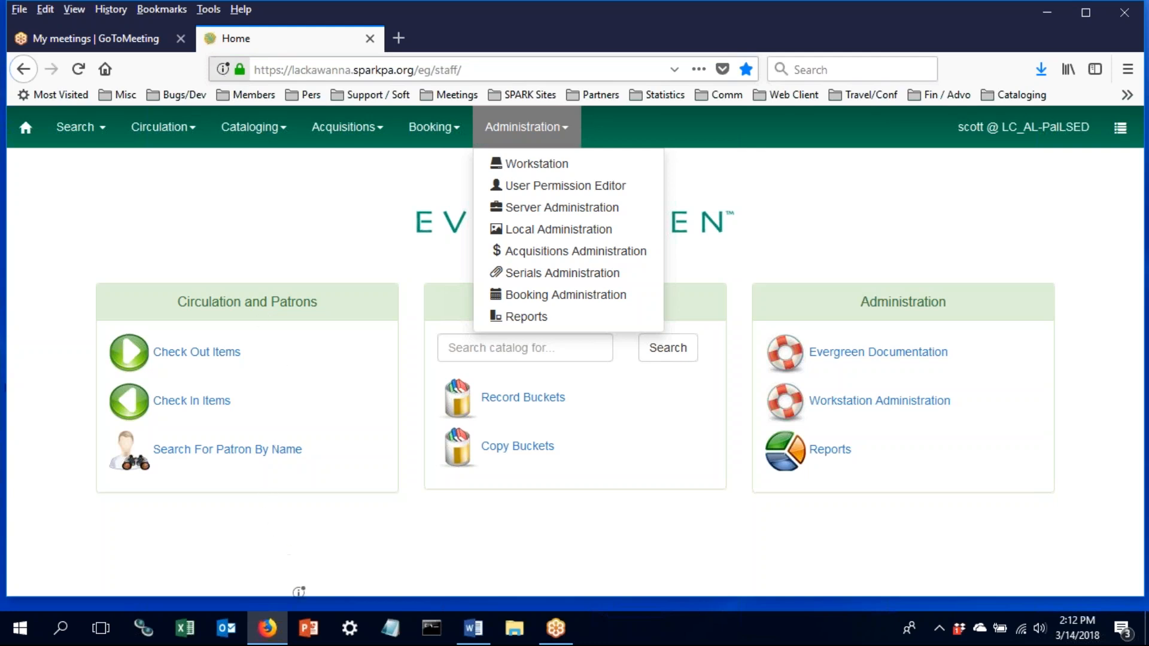
{"action": "left_click_drag", "start_coordinate": [314, 476], "coordinate": [228, 77]}
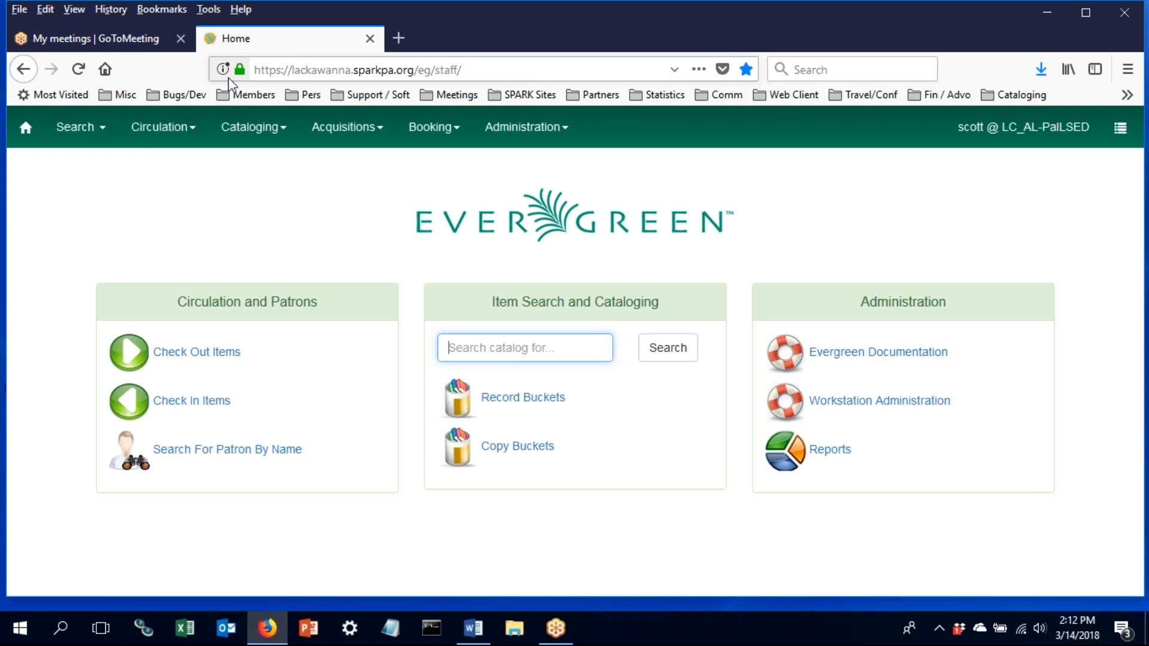
- Open the empty Patron Search form from Search > Search for Patrons
{"action": "left_click", "coordinate": [102, 139]}
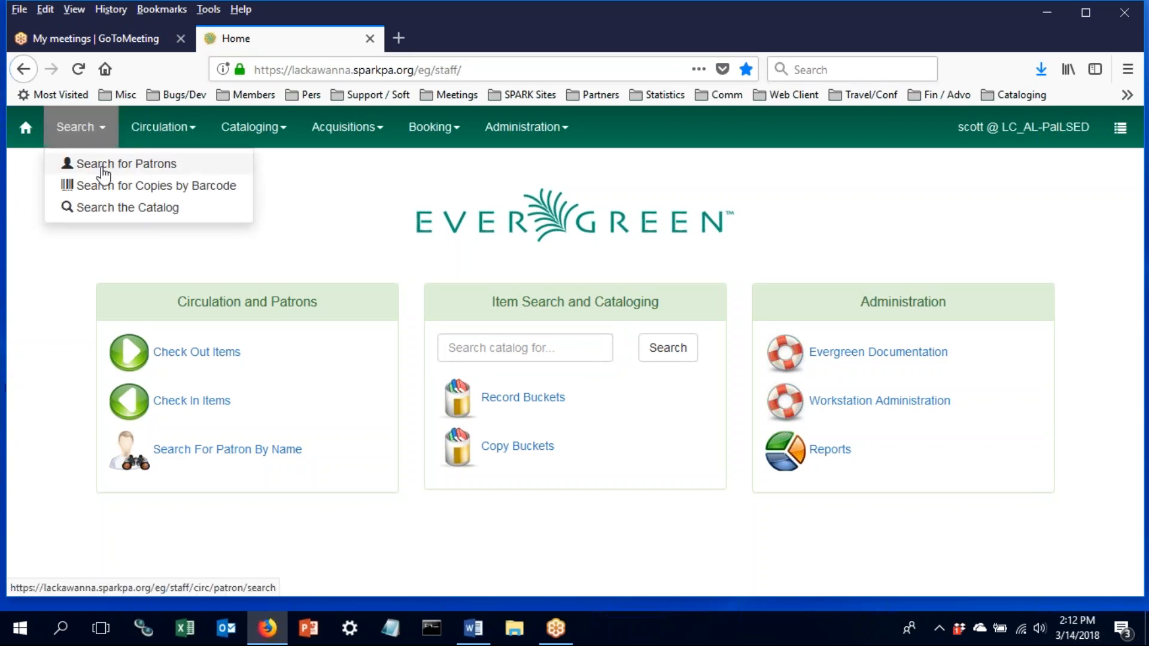
{"action": "left_click", "coordinate": [99, 164]}
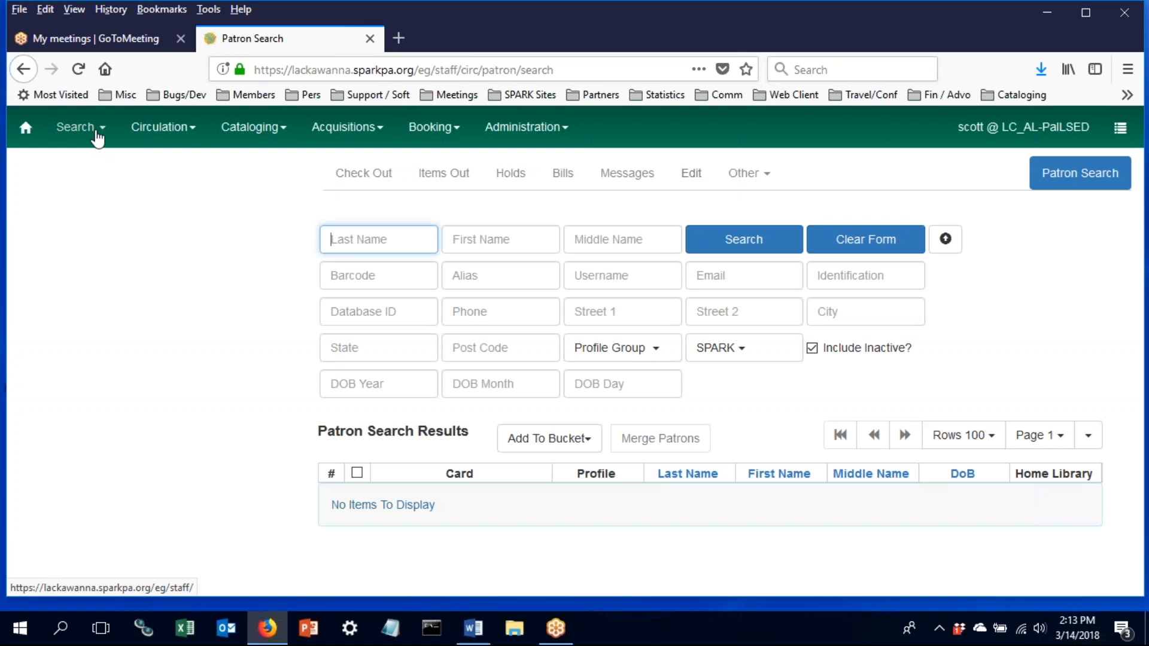
{"action": "left_click", "coordinate": [162, 139]}
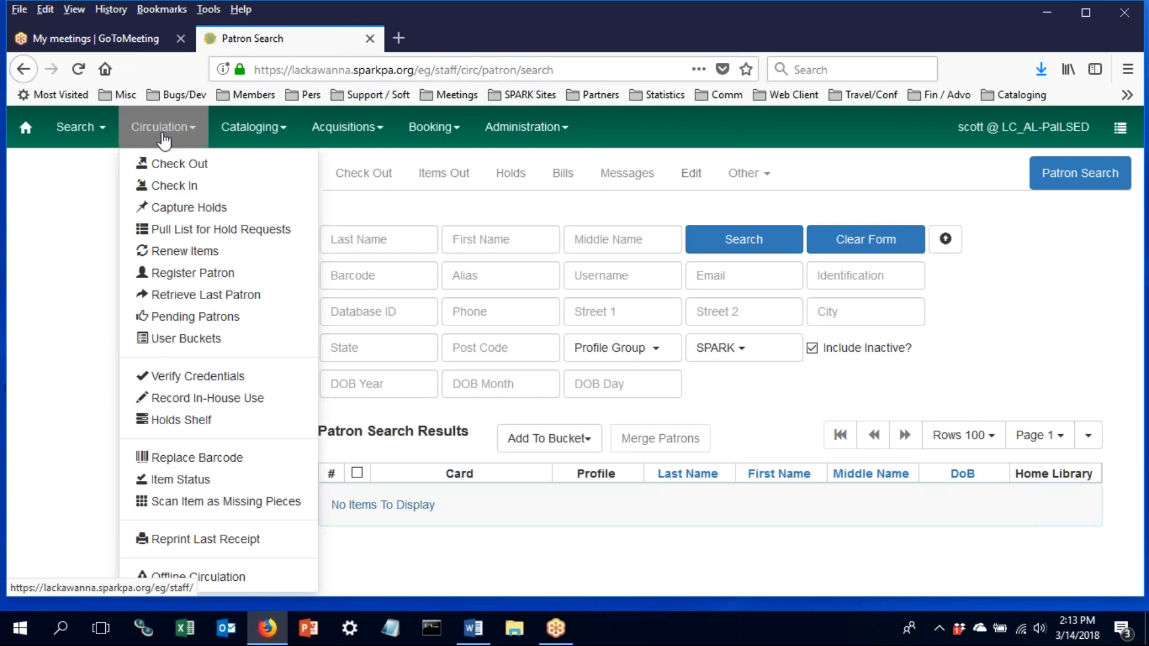
- Open Check Out in a new tab, switch between tabs, then return that tab to the home page
{"action": "right_click", "coordinate": [178, 168]}
{"action": "left_click", "coordinate": [227, 176]}
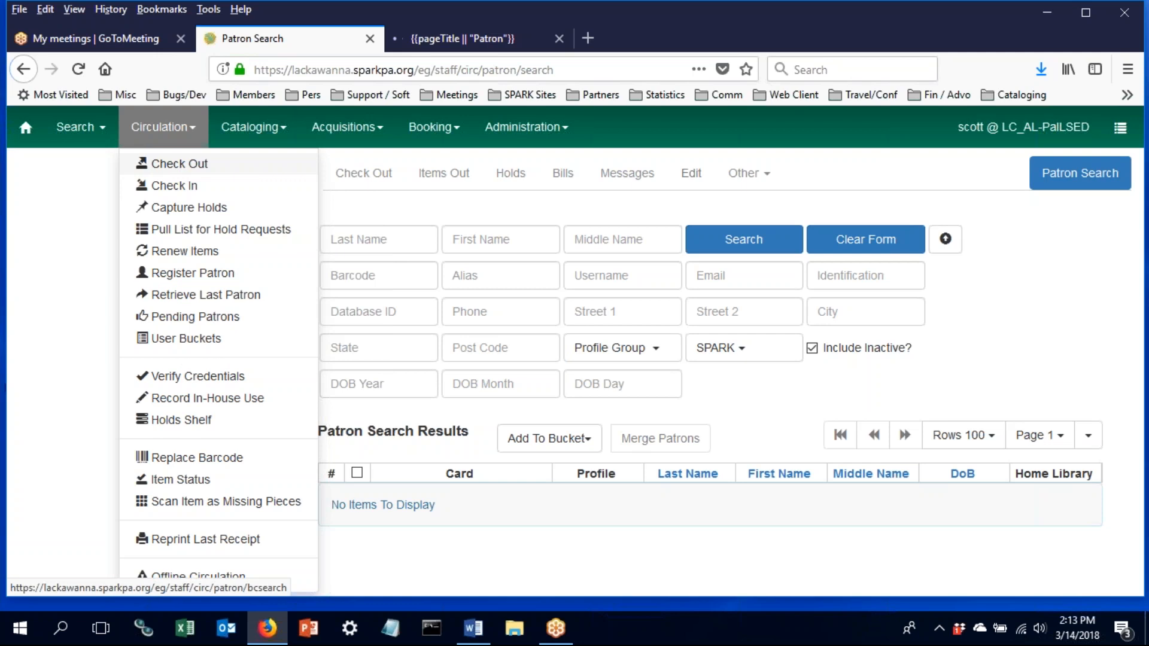
{"action": "left_click", "coordinate": [443, 46]}
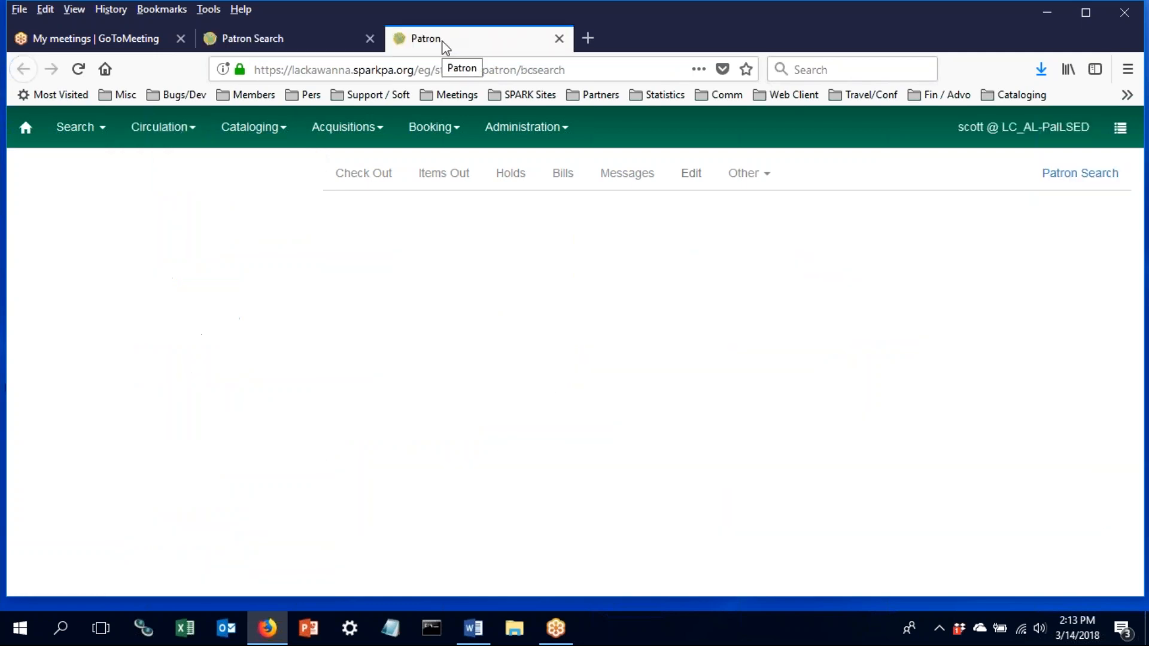
{"action": "left_click", "coordinate": [287, 44]}
{"action": "left_click", "coordinate": [451, 49]}
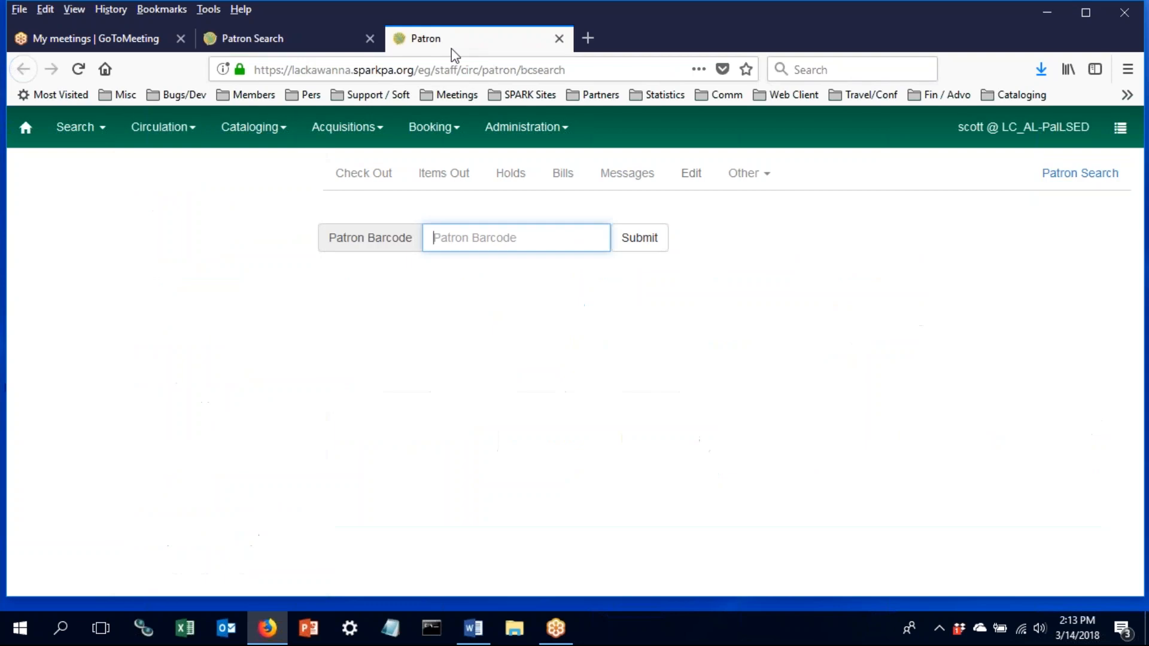
{"action": "left_click", "coordinate": [285, 34]}
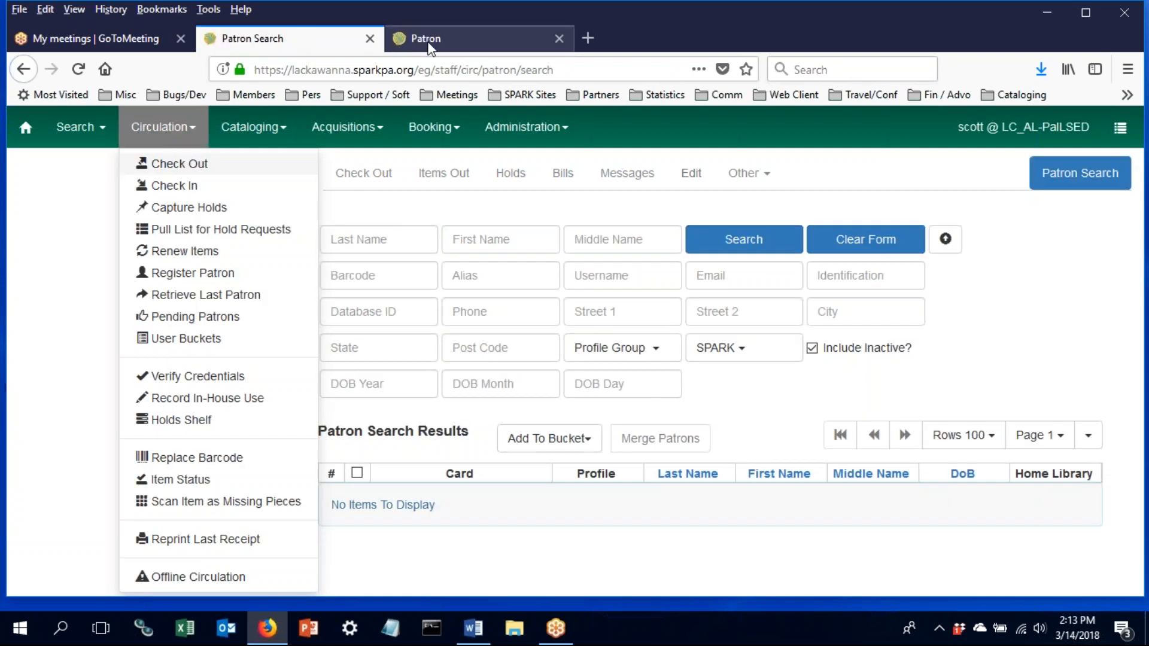
{"action": "left_click", "coordinate": [436, 46]}
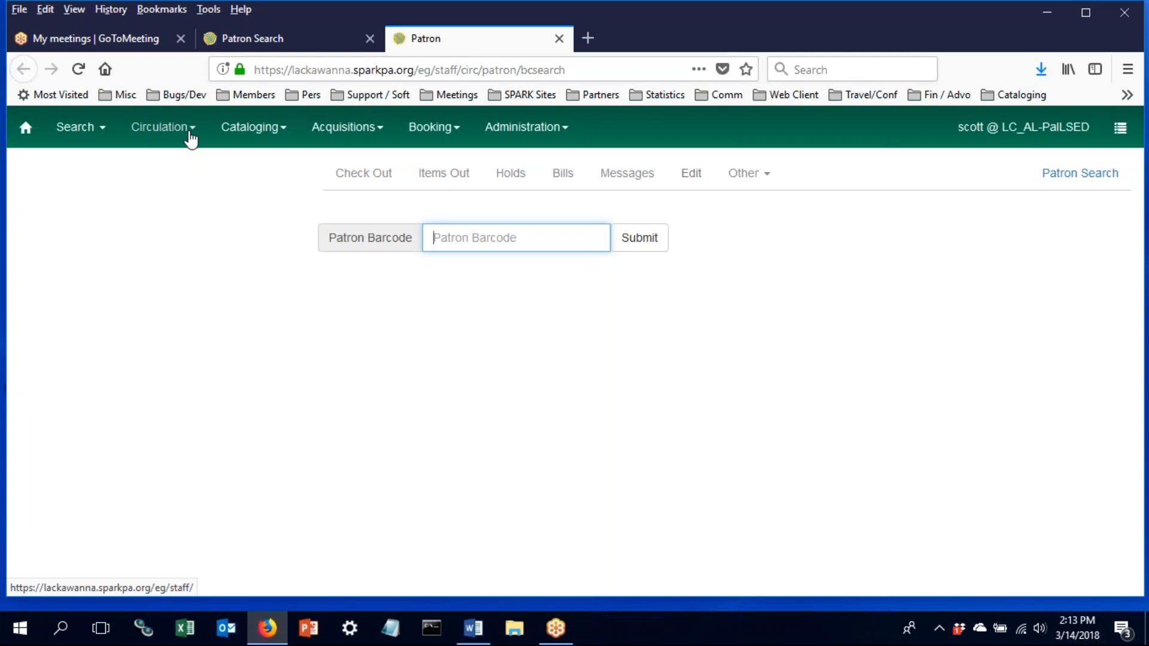
{"action": "left_click", "coordinate": [38, 135]}
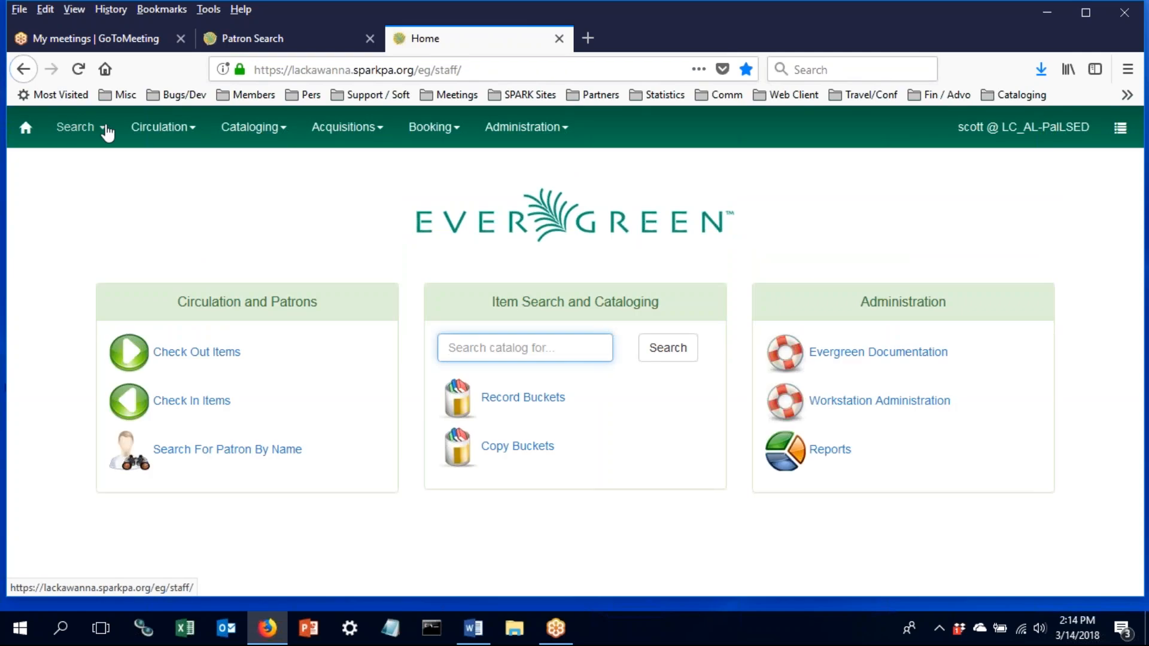
- Bring up the empty Patron Search form through Search > Search for Patrons
{"action": "left_click", "coordinate": [105, 133]}
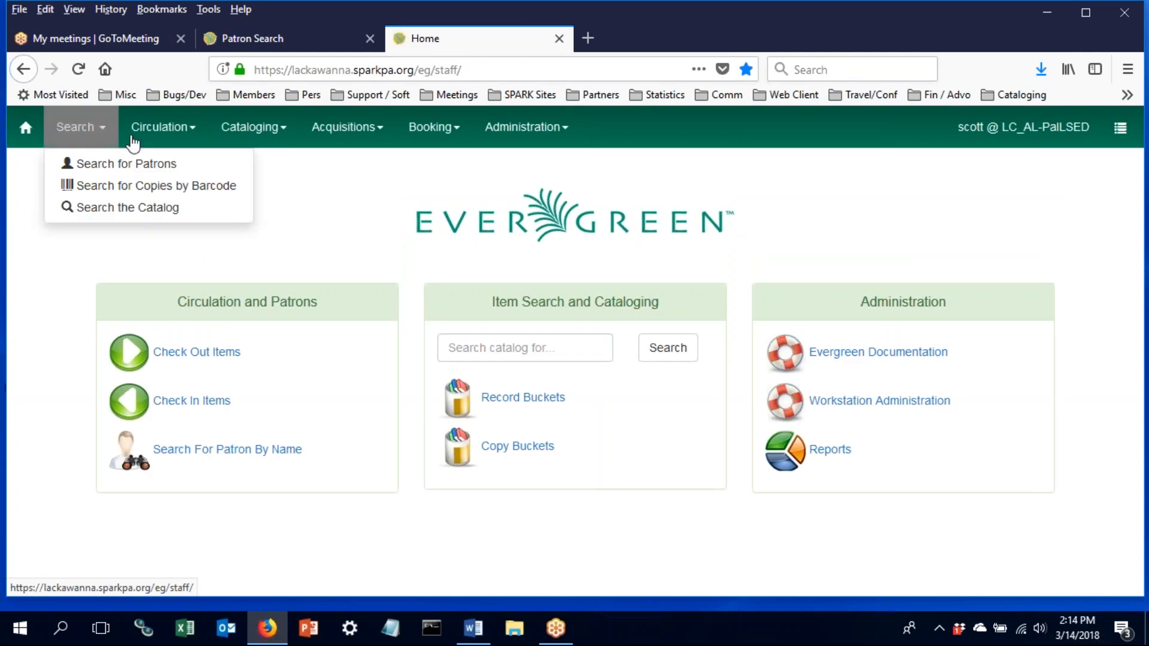
{"action": "left_click", "coordinate": [138, 165]}
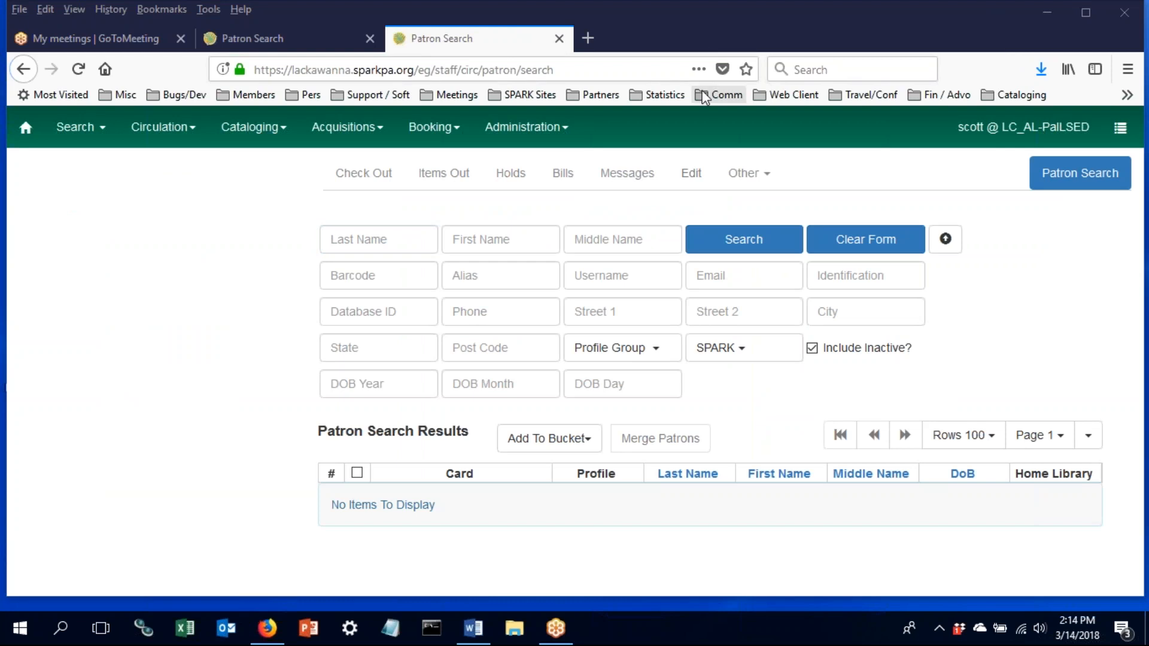
{"action": "left_click", "coordinate": [944, 238]}
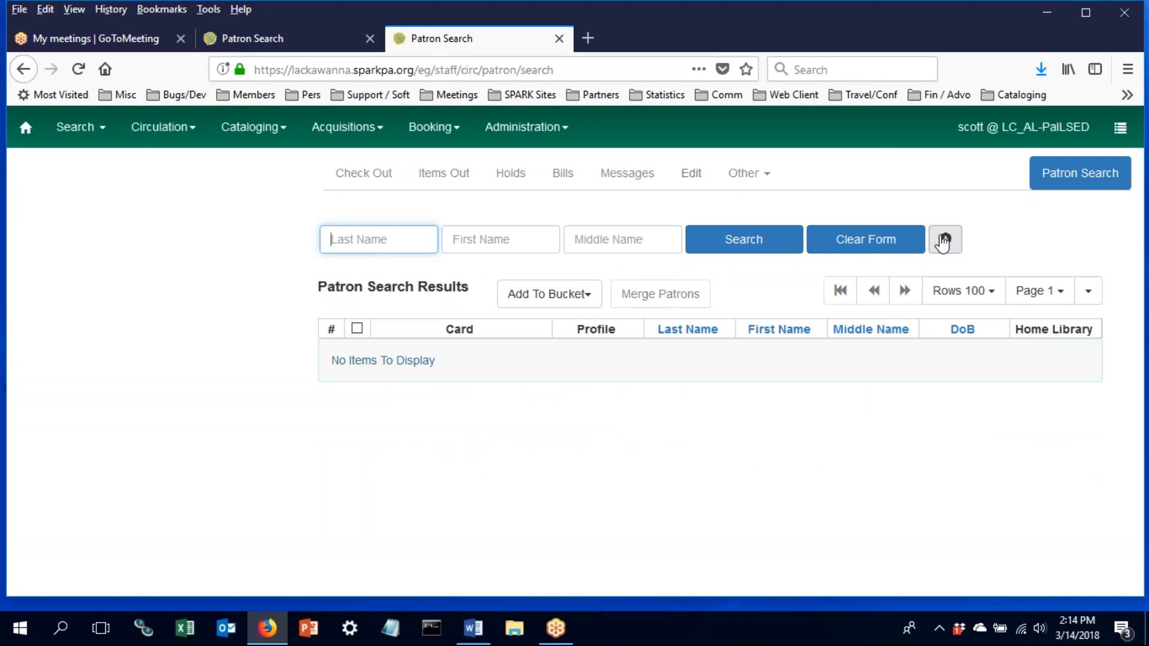
{"action": "left_click", "coordinate": [944, 242]}
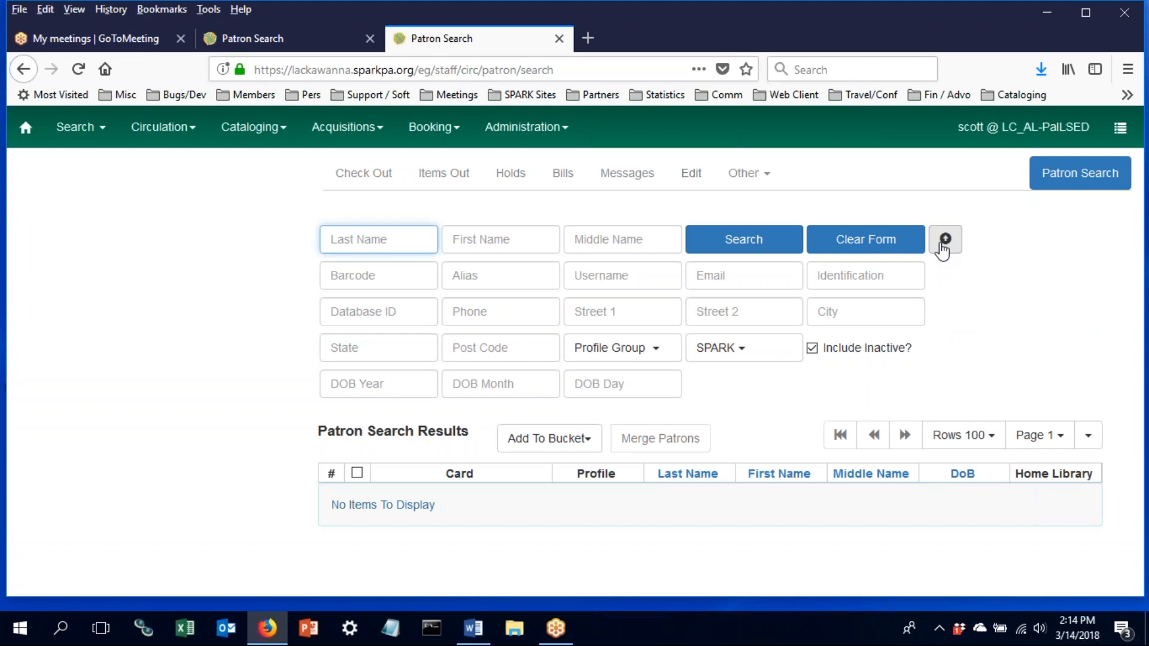
{"action": "left_click", "coordinate": [944, 241]}
{"action": "left_click", "coordinate": [944, 240]}
{"action": "left_click", "coordinate": [391, 392]}
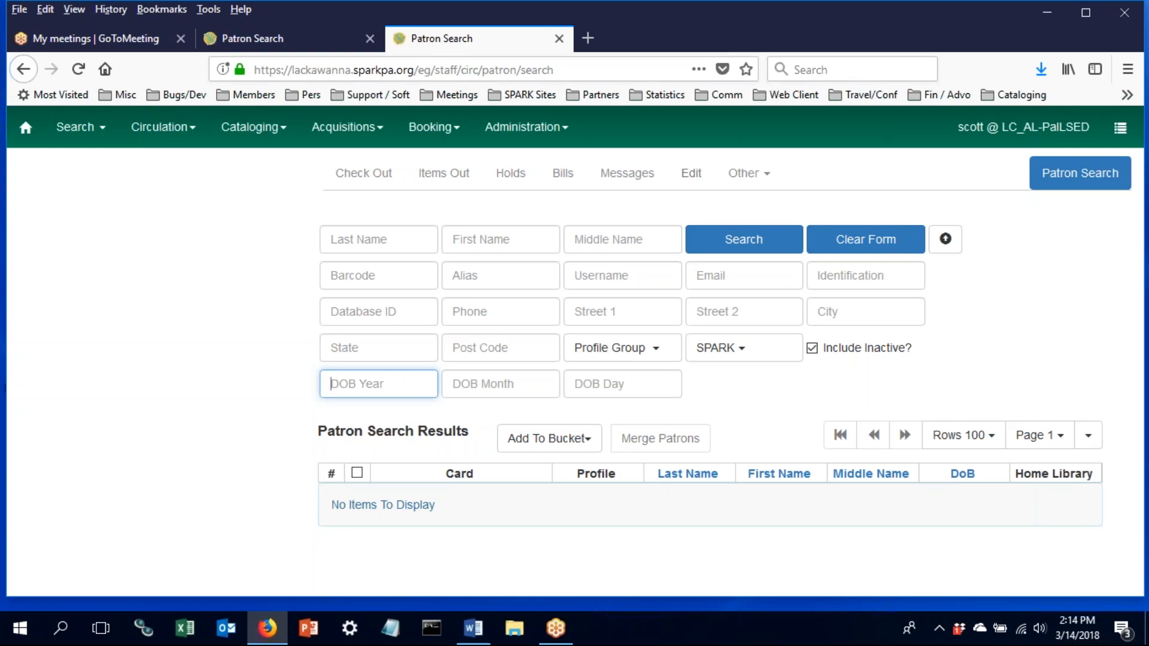
{"action": "left_click", "coordinate": [724, 351]}
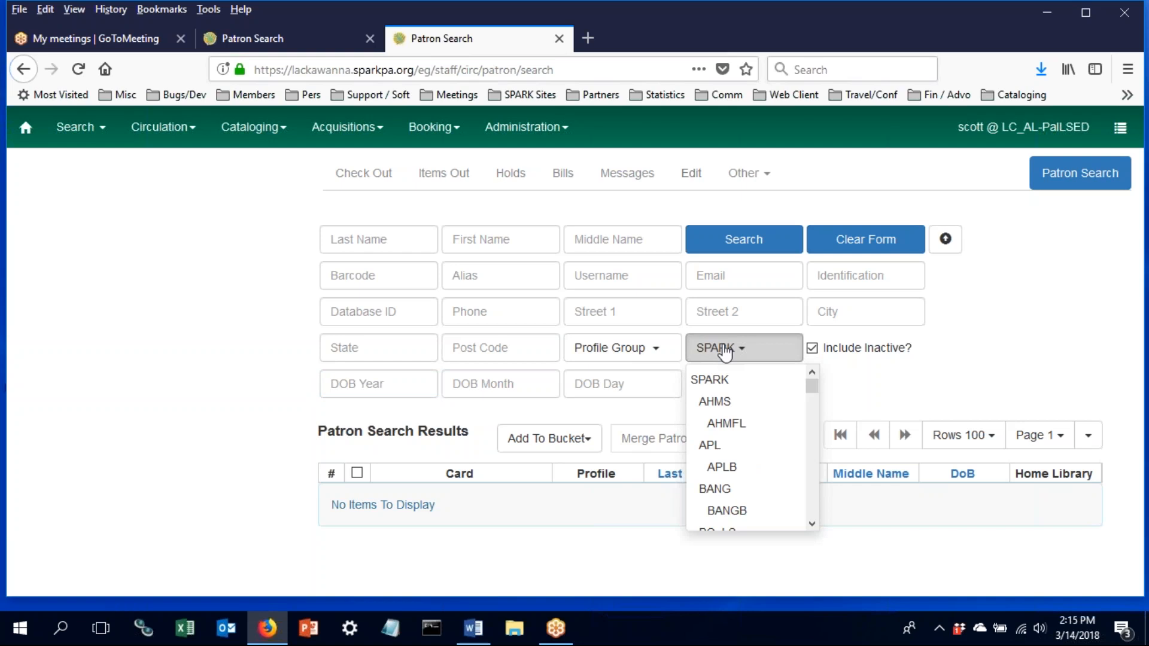
{"action": "left_click", "coordinate": [384, 246]}
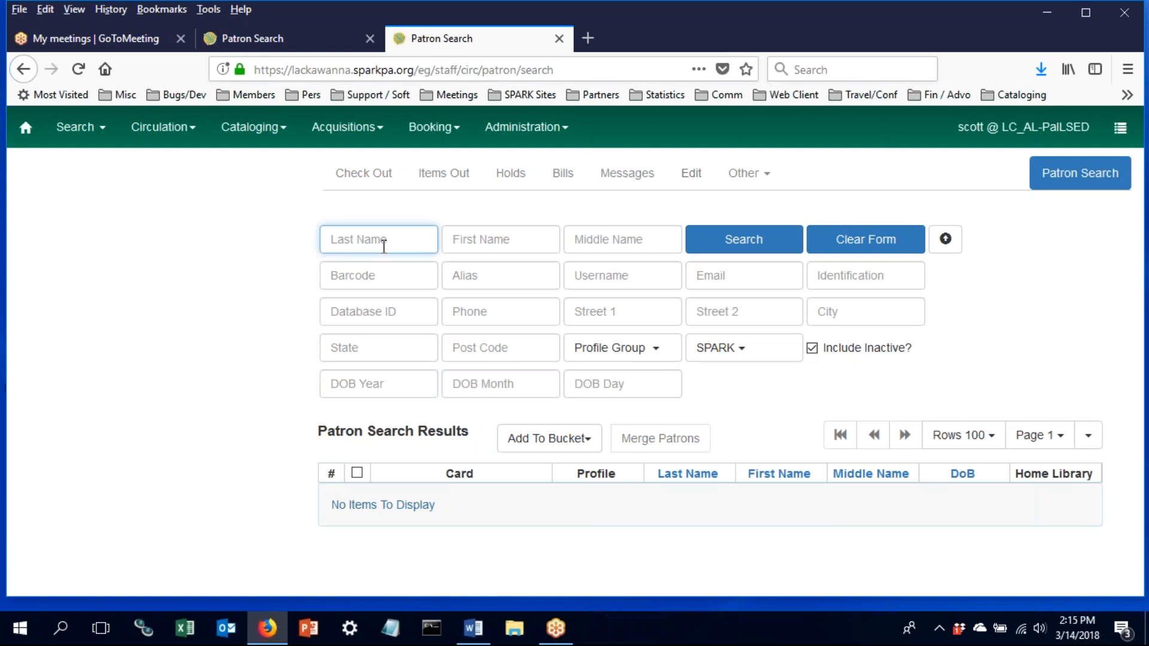
- Enter the patron's last and first name and run the patron search
{"action": "key", "text": "Tab"}
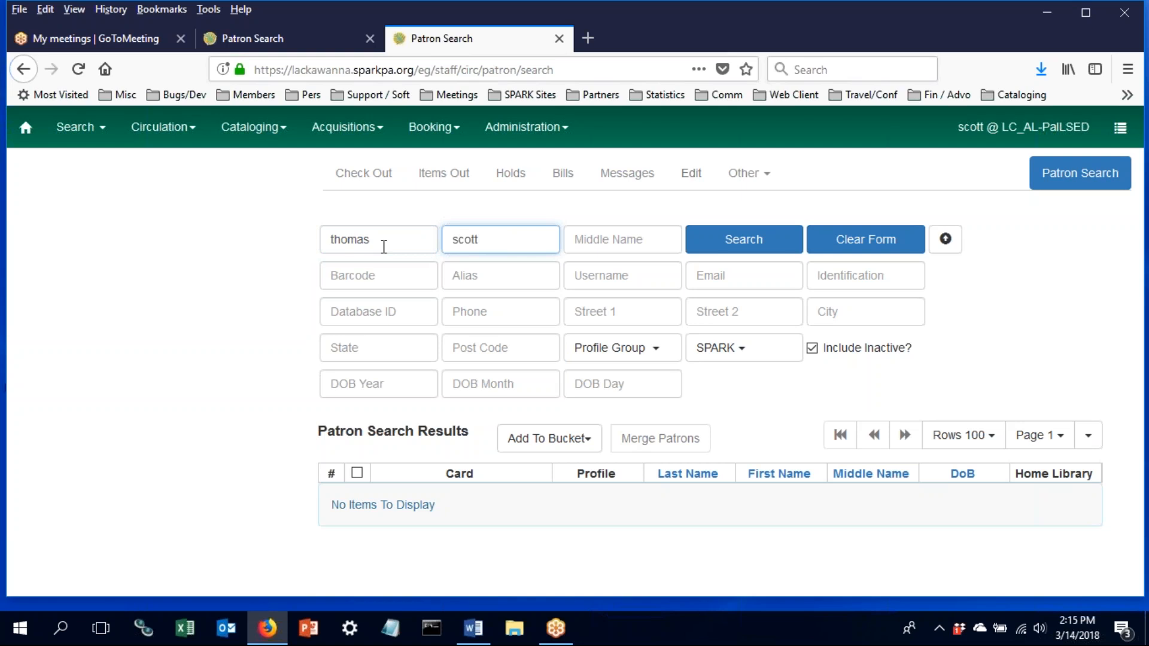
{"action": "left_click", "coordinate": [741, 257]}
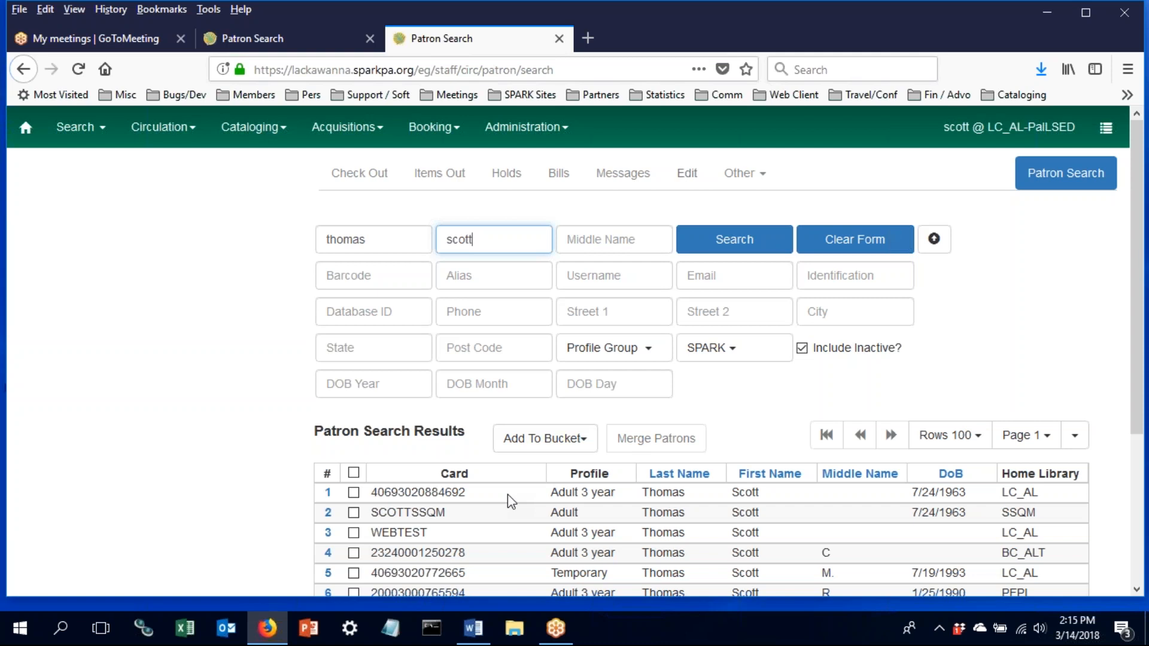
{"action": "left_click", "coordinate": [1099, 28]}
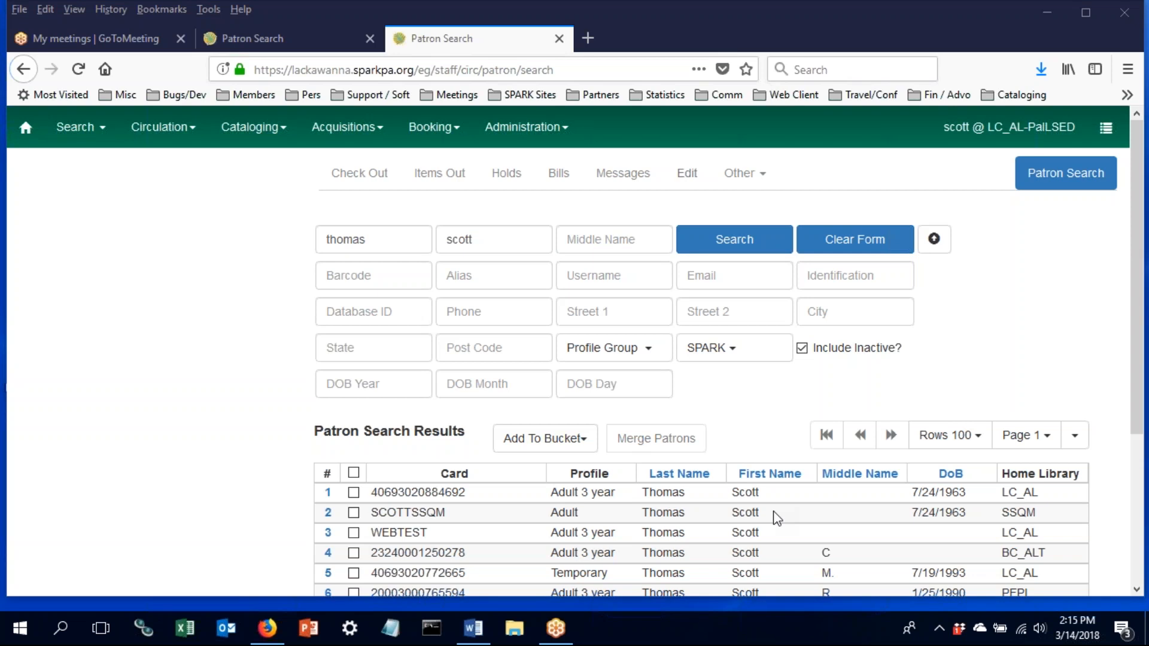
{"action": "left_click", "coordinate": [1074, 436]}
{"action": "scroll", "coordinate": [1077, 450], "scroll_direction": "down", "scroll_amount": 3}
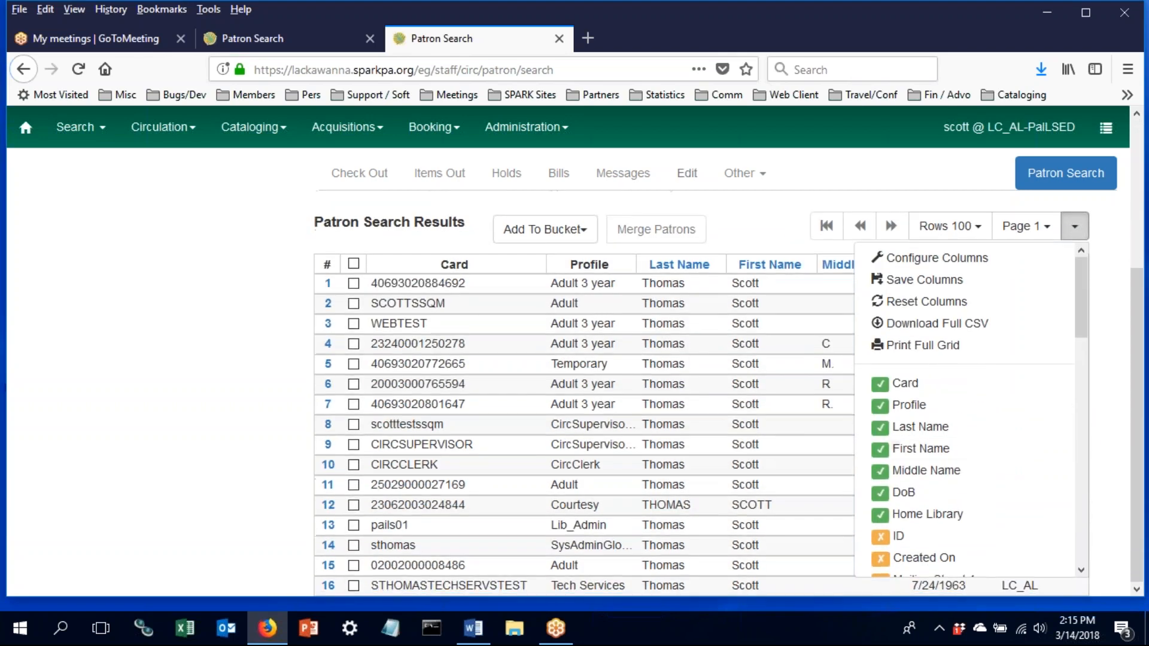
{"action": "left_click_drag", "start_coordinate": [1087, 307], "coordinate": [1064, 494]}
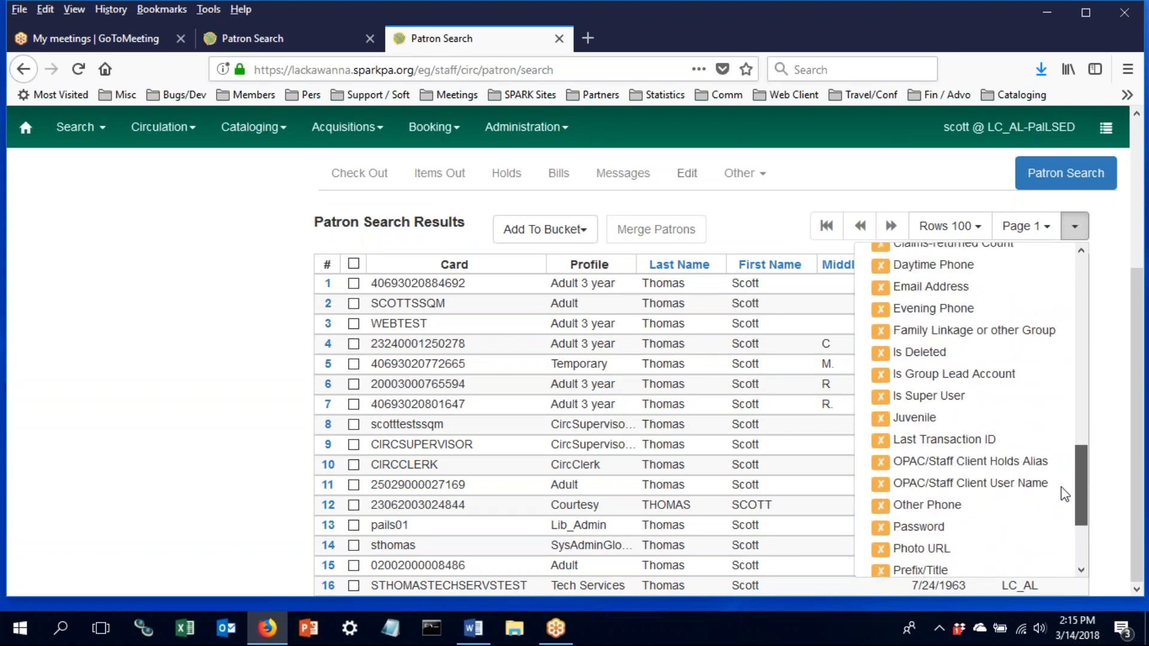
{"action": "left_click_drag", "start_coordinate": [1065, 494], "coordinate": [1104, 286]}
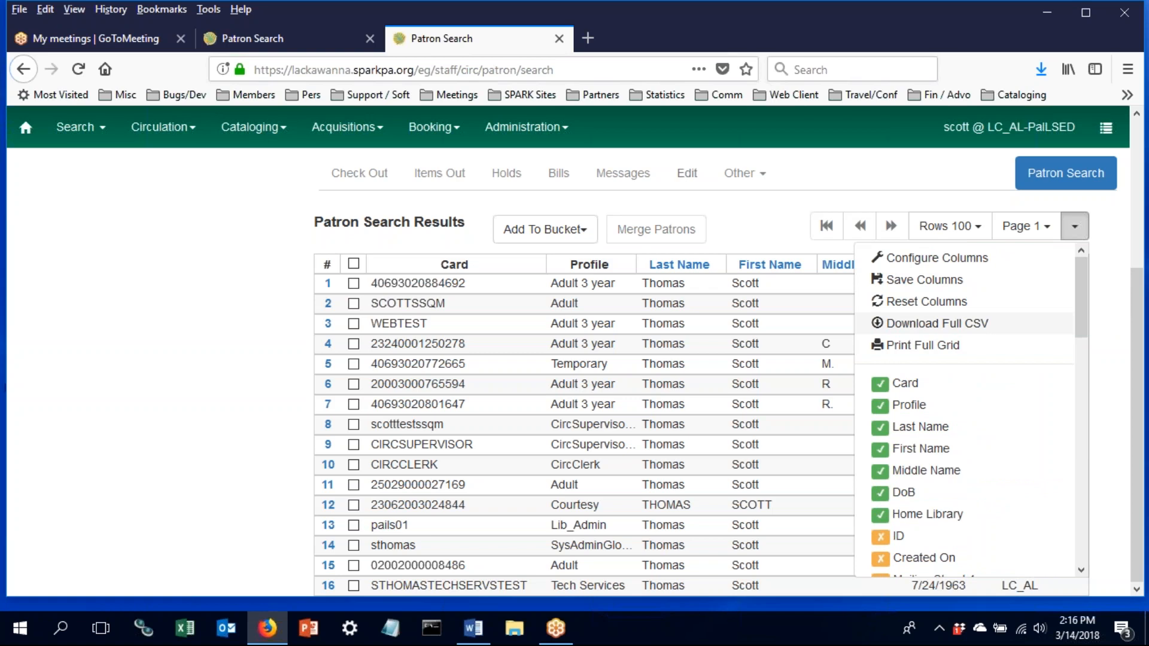
{"action": "left_click", "coordinate": [919, 259]}
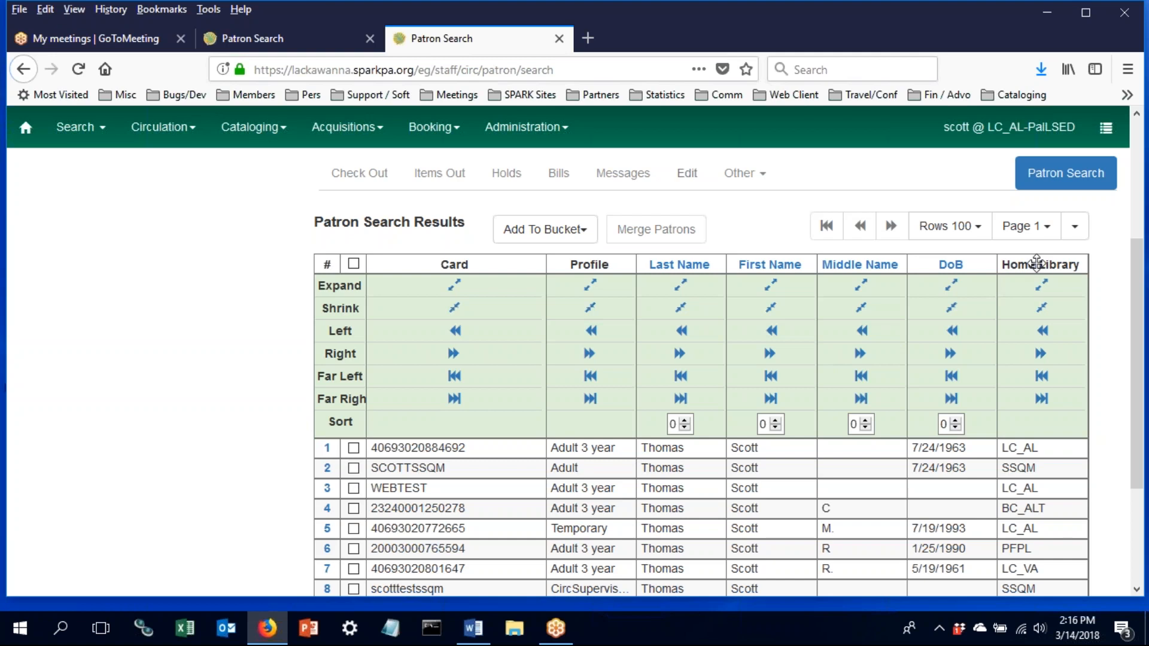
{"action": "left_click", "coordinate": [1075, 234]}
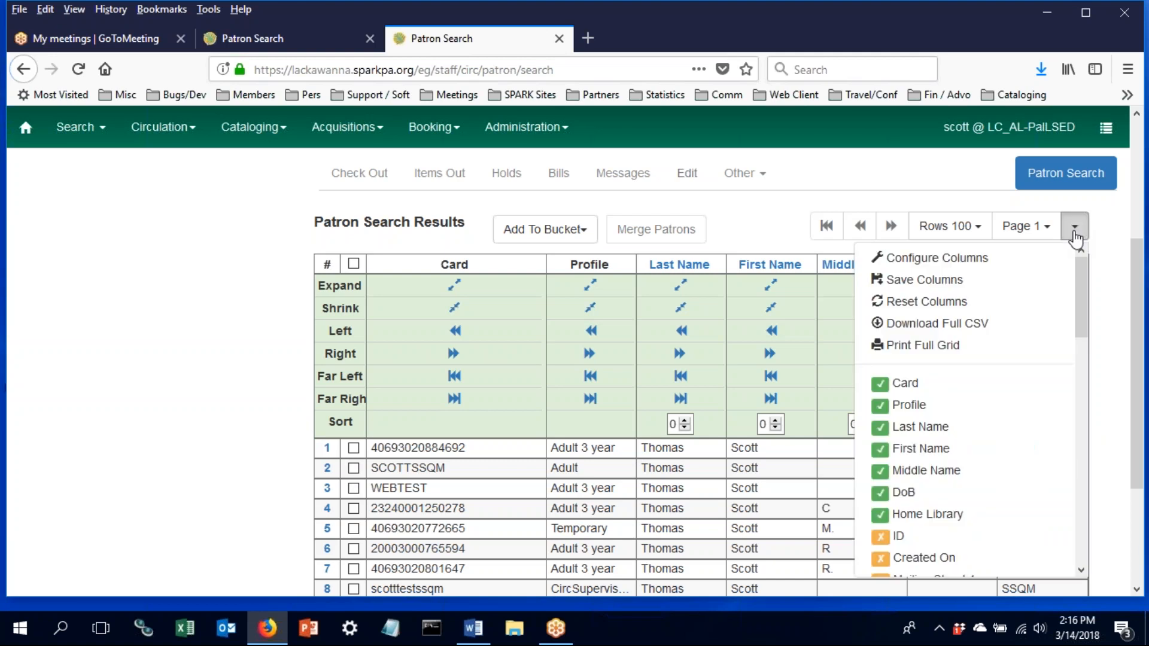
{"action": "left_click", "coordinate": [977, 264]}
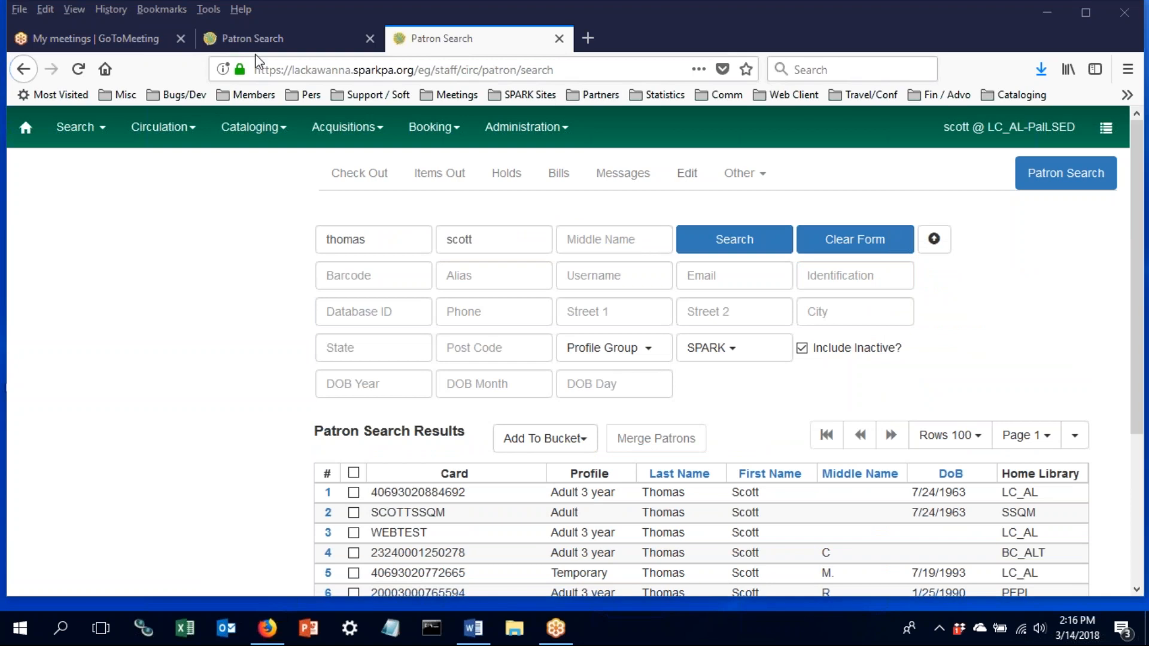
- Open the first matching patron's summary and view its three staff-only notes
{"action": "left_click", "coordinate": [378, 492]}
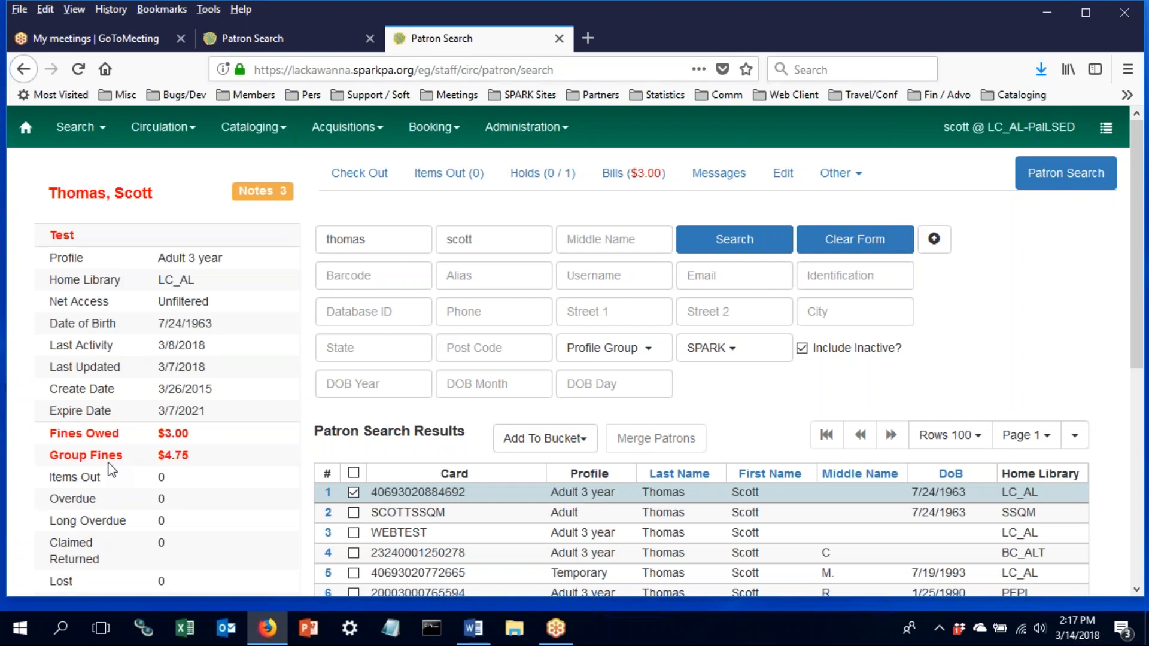
{"action": "scroll", "coordinate": [111, 469], "scroll_direction": "down", "scroll_amount": 5}
{"action": "scroll", "coordinate": [111, 469], "scroll_direction": "down", "scroll_amount": 2}
{"action": "scroll", "coordinate": [110, 469], "scroll_direction": "up", "scroll_amount": 7}
{"action": "left_click", "coordinate": [262, 189]}
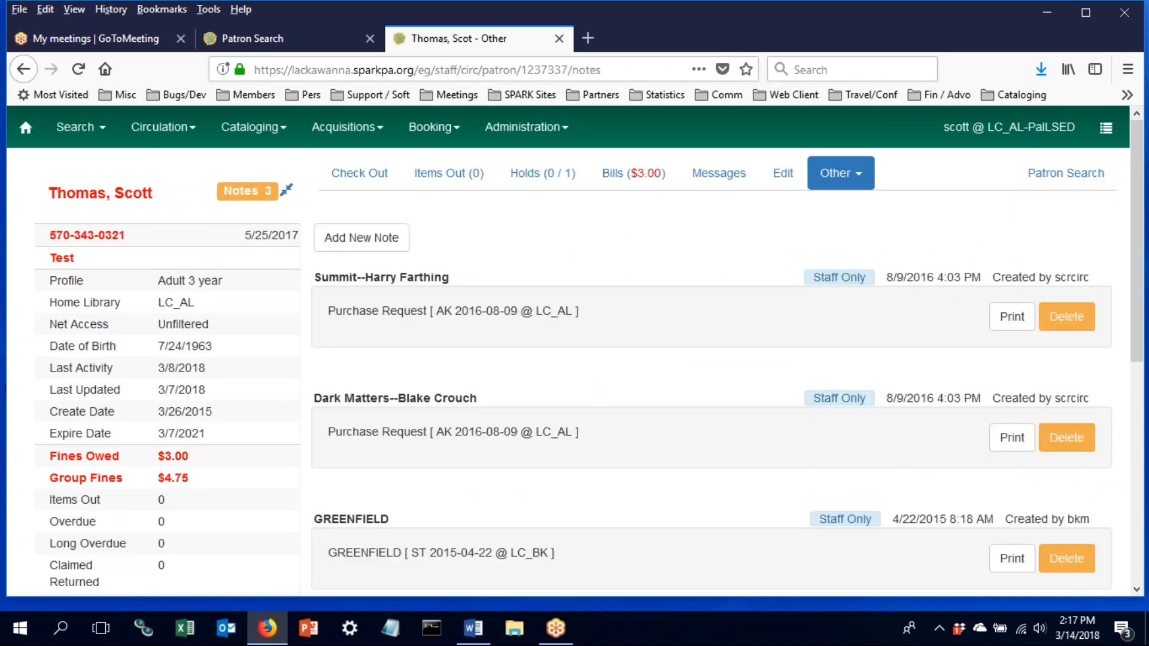
- Open the patron's Check Out page and bring up the BarcodesforDemos Word document
{"action": "left_click", "coordinate": [353, 179]}
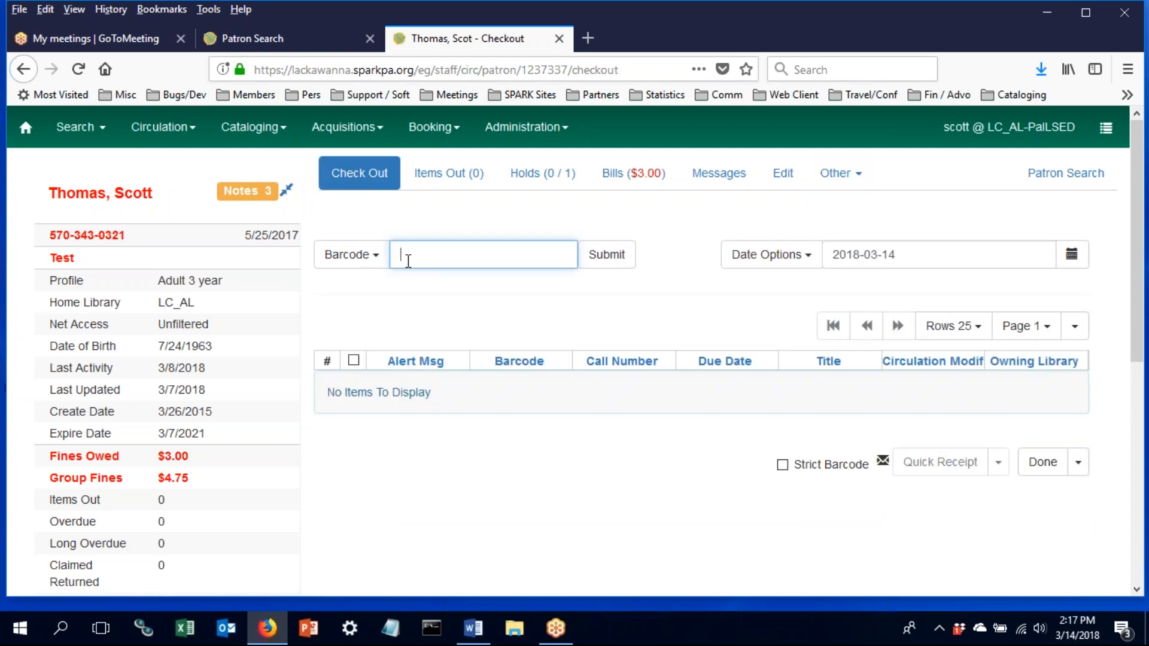
{"action": "left_click", "coordinate": [369, 258]}
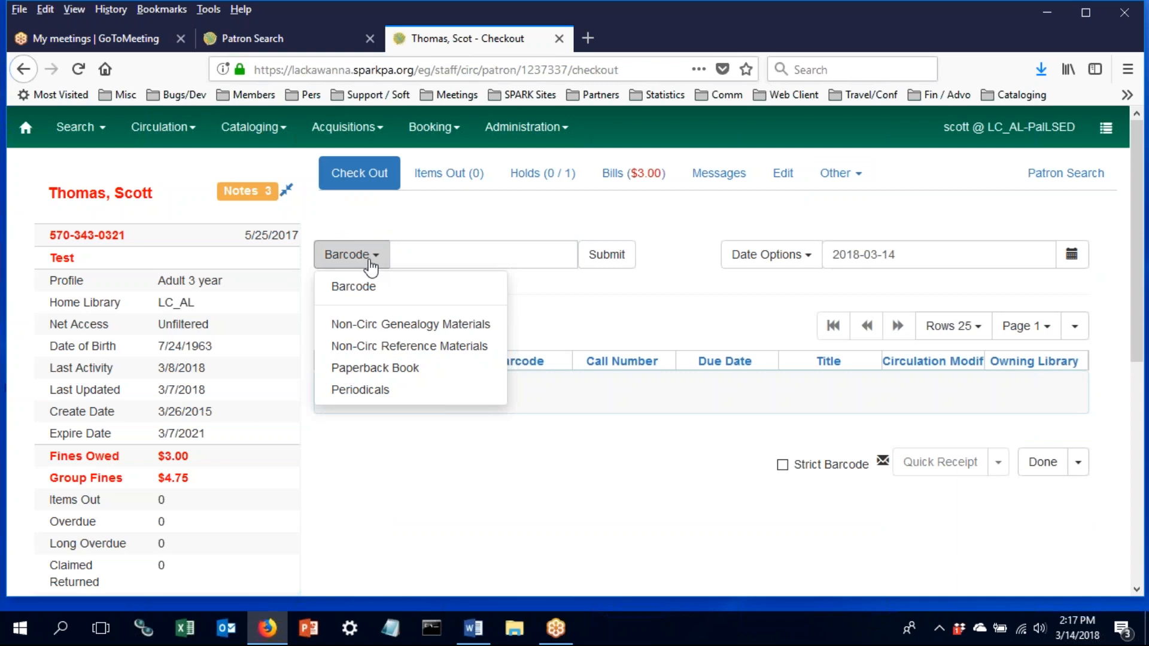
{"action": "left_click", "coordinate": [413, 255]}
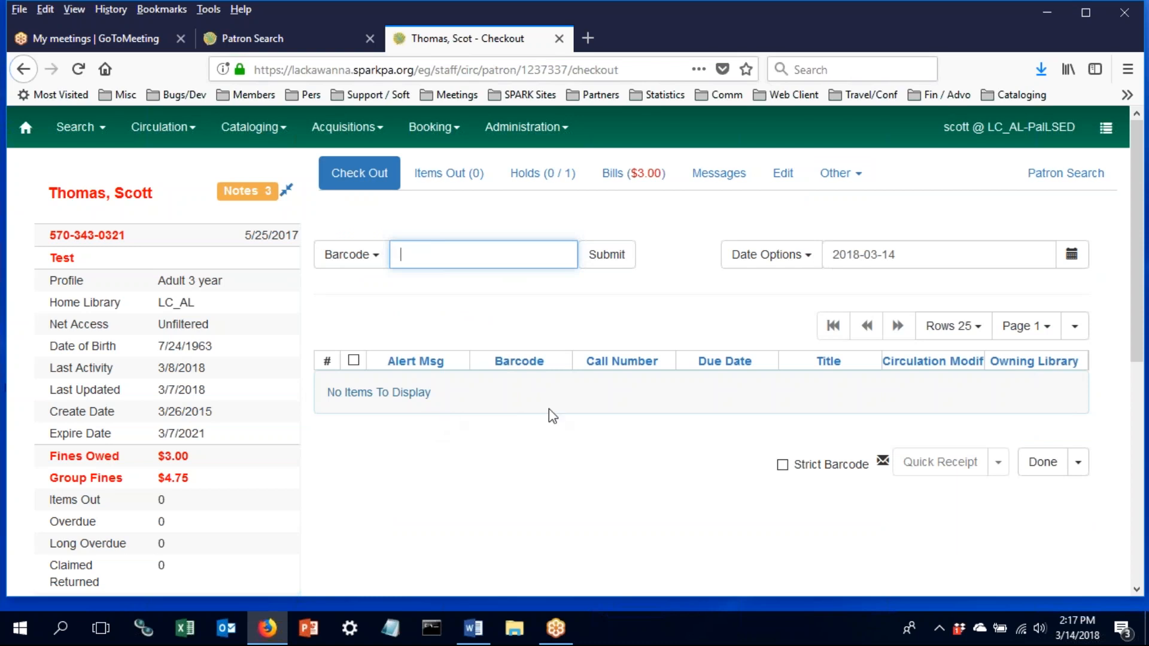
{"action": "left_click", "coordinate": [471, 622]}
{"action": "left_click_drag", "start_coordinate": [318, 369], "coordinate": [205, 365]}
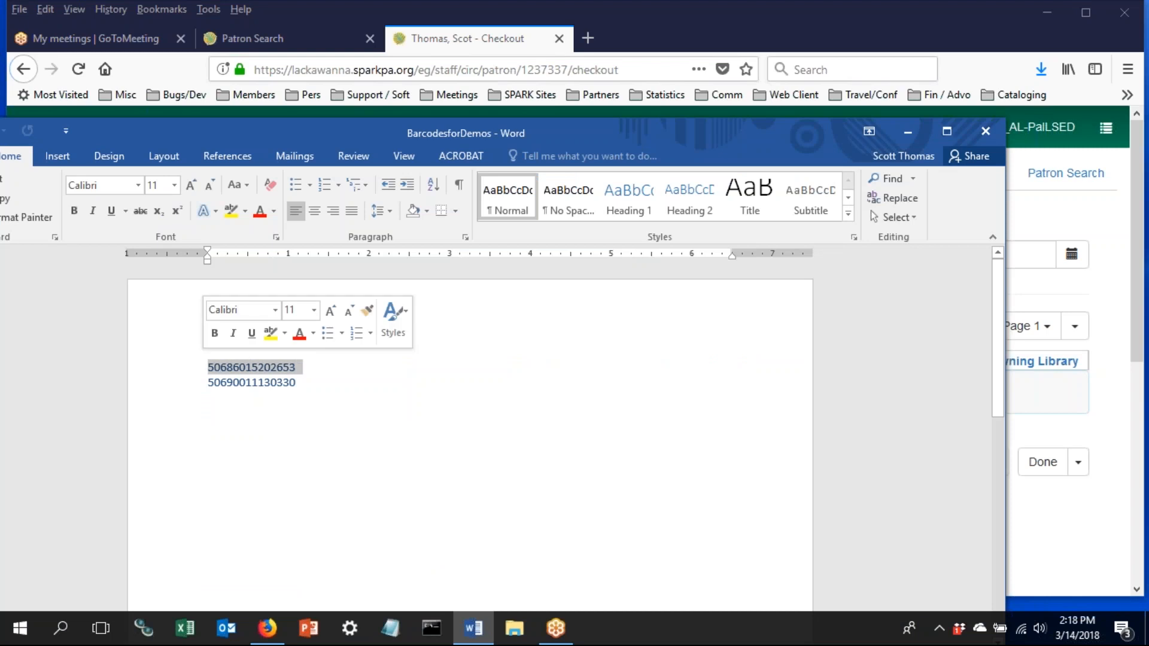
{"action": "key", "text": "ctrl+c"}
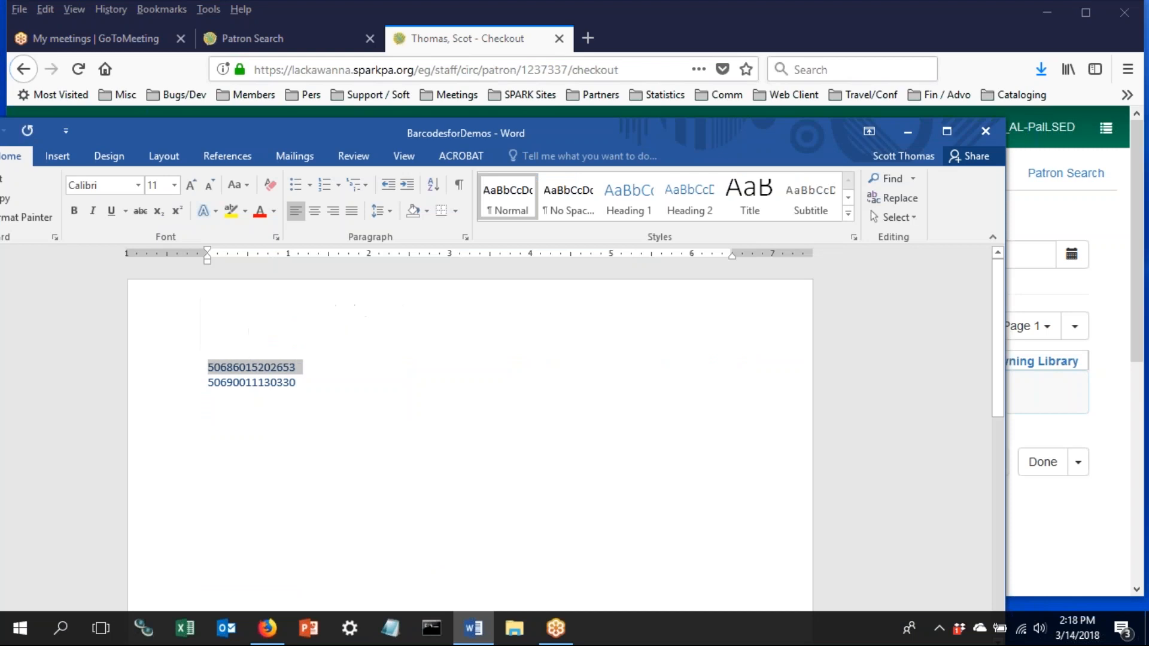
{"action": "left_click_drag", "start_coordinate": [574, 129], "coordinate": [346, 162]}
{"action": "left_click", "coordinate": [734, 169]}
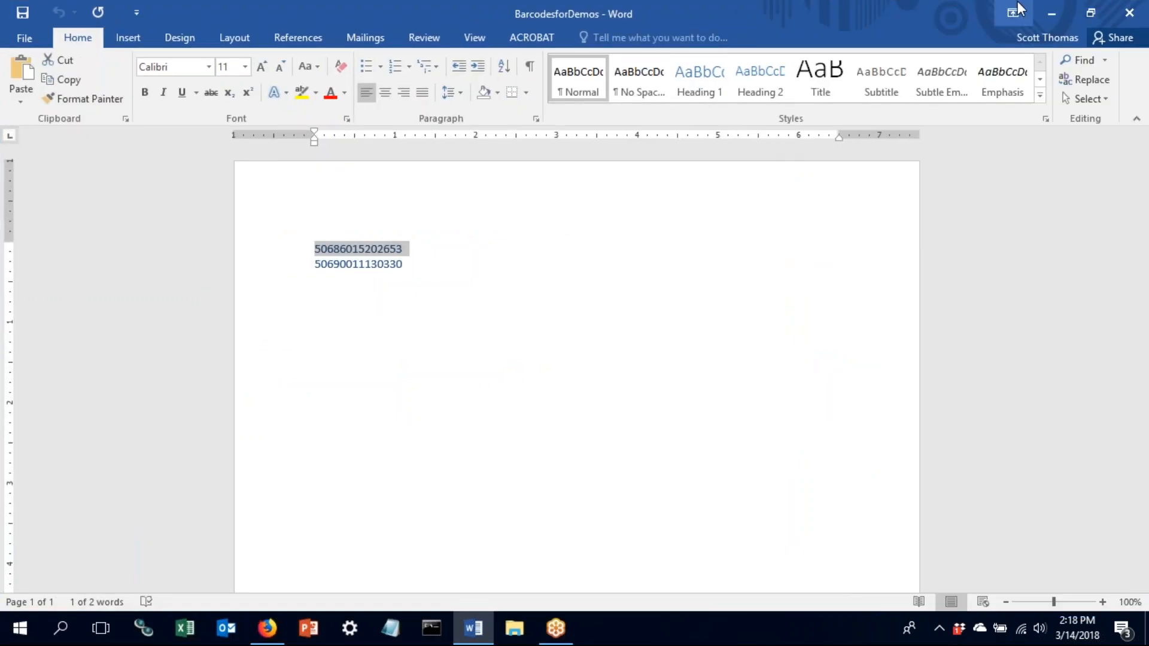
{"action": "left_click", "coordinate": [1054, 14]}
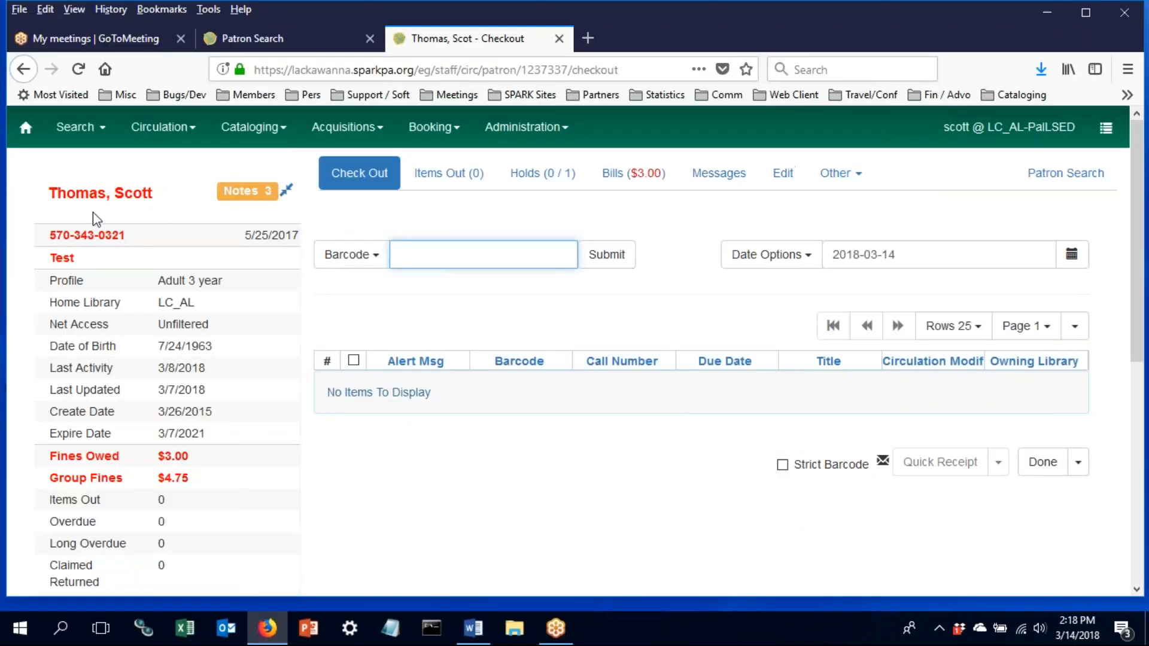
{"action": "type", "text": "50686015202653"}
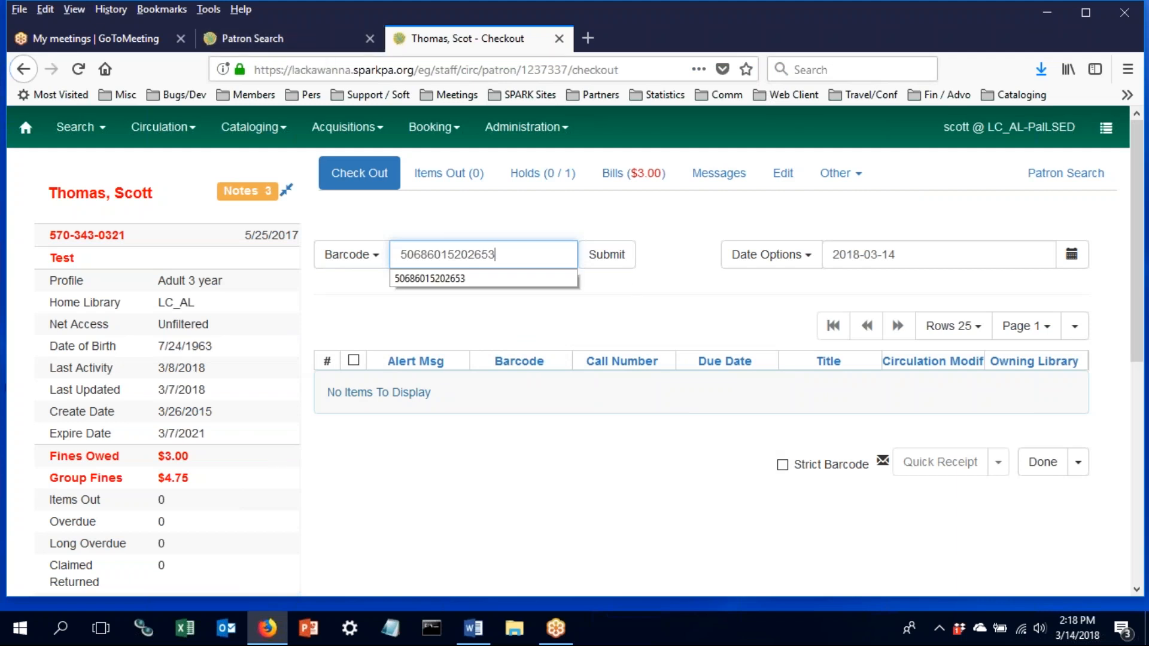
{"action": "left_click", "coordinate": [616, 255]}
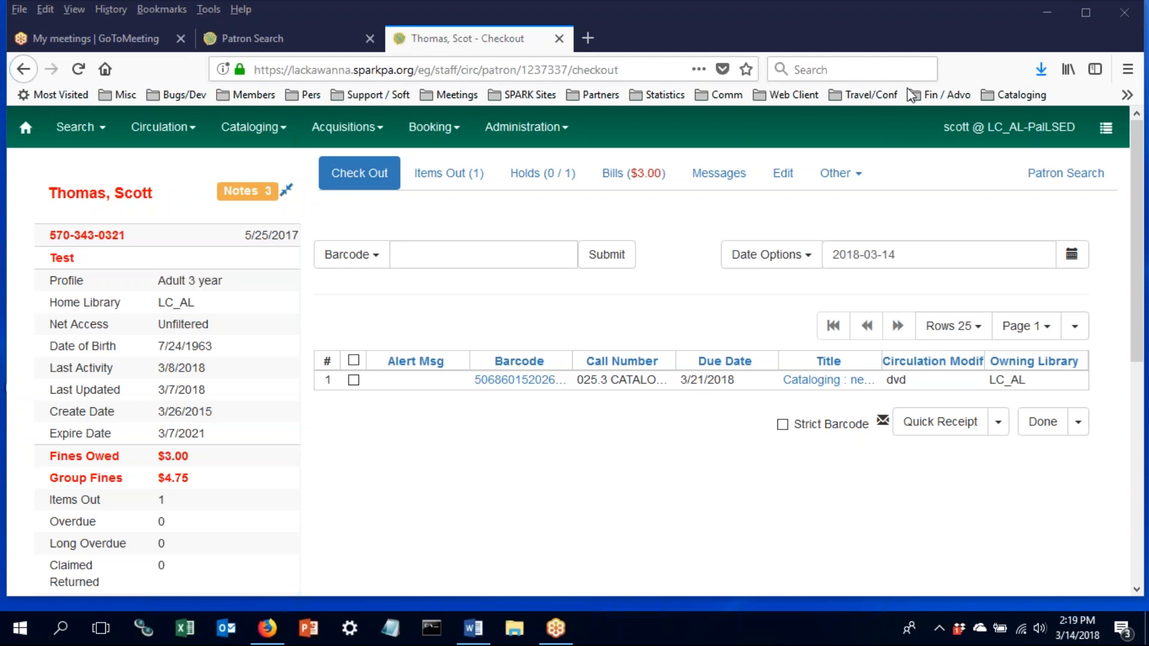
- Choose Print Receipt from the Done menu to finish the checkout
{"action": "left_click", "coordinate": [1078, 424]}
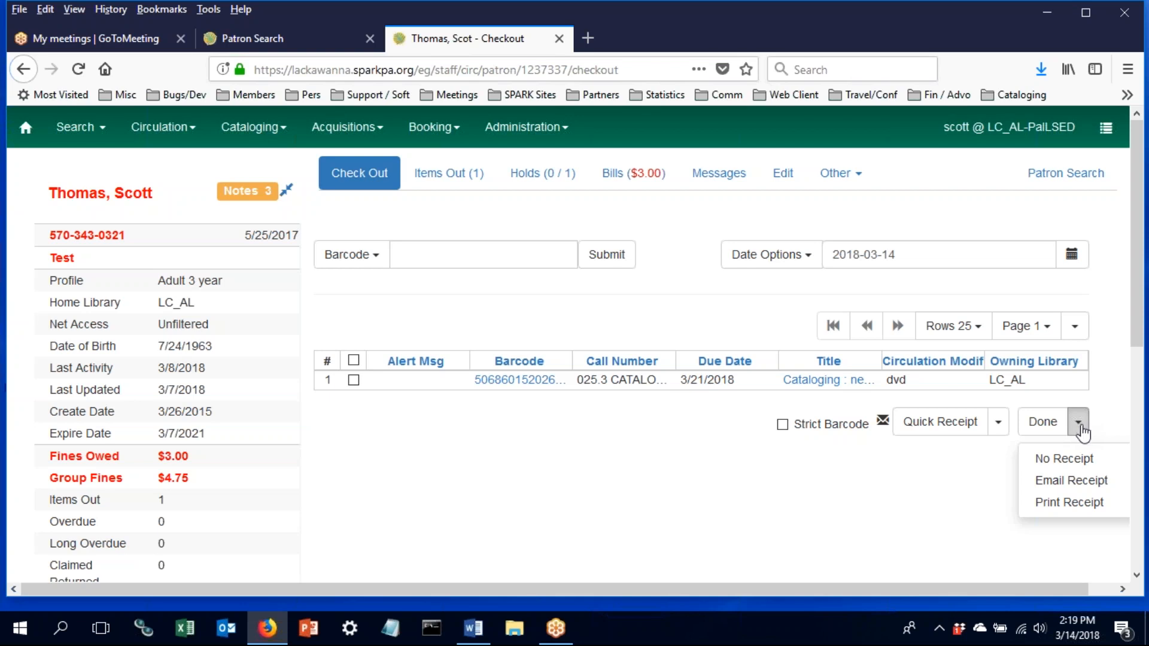
{"action": "left_click", "coordinate": [1052, 505]}
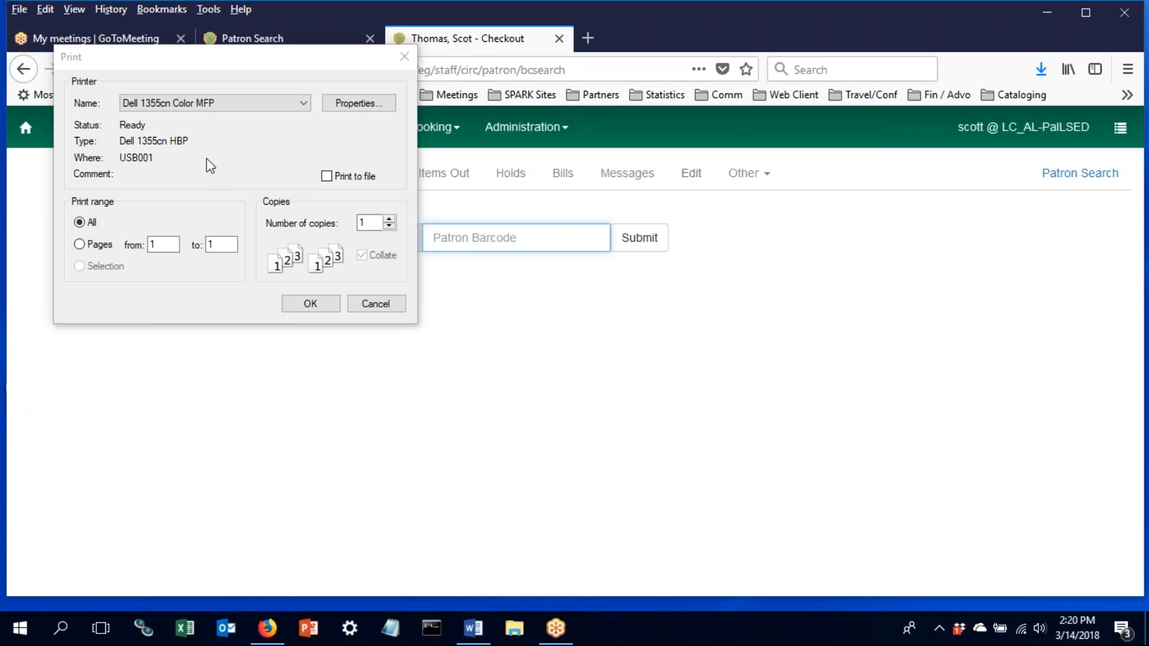
- Keep the Dell 1355cn Color MFP printer, view its properties, then cancel the receipt print
{"action": "left_click", "coordinate": [216, 104]}
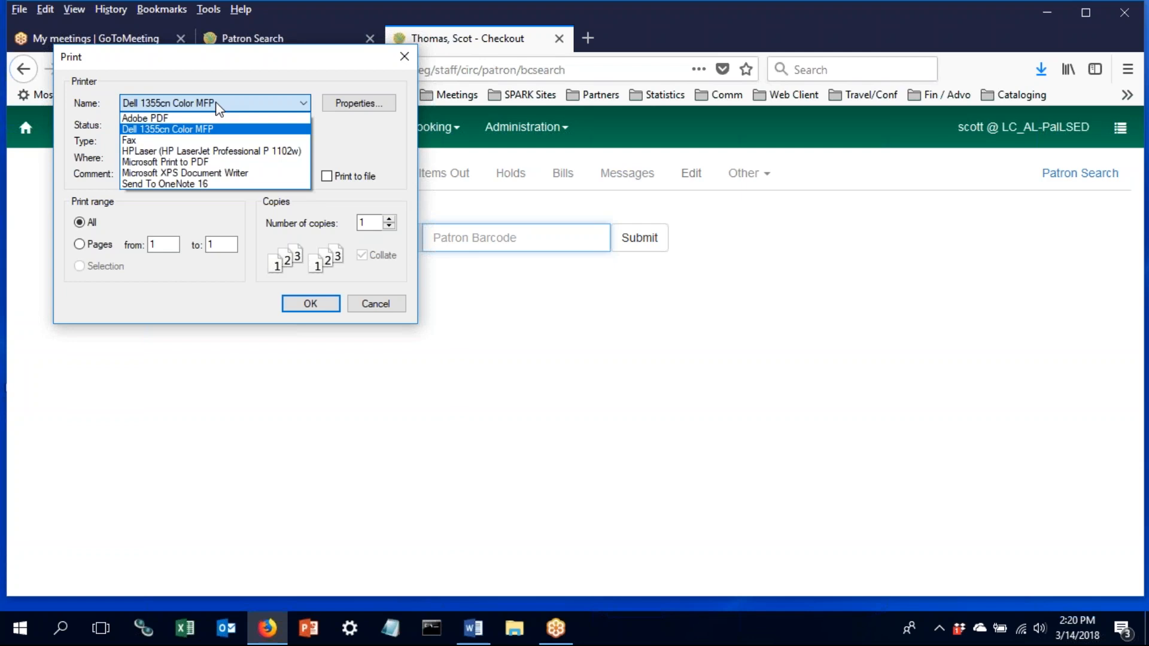
{"action": "left_click", "coordinate": [216, 104]}
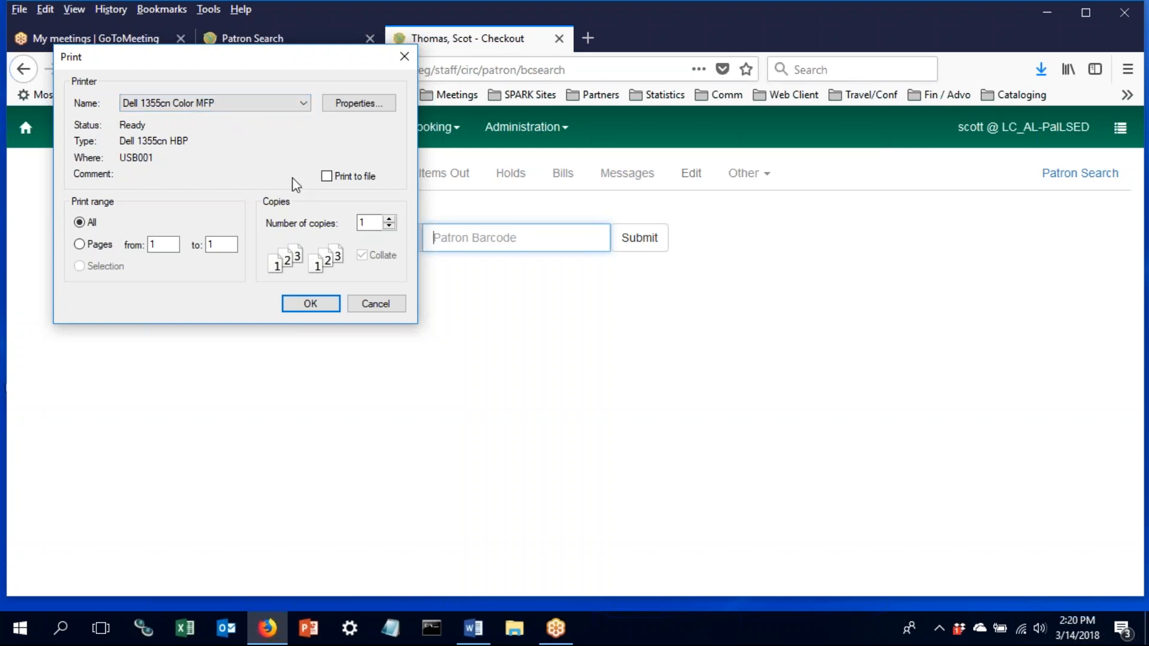
{"action": "left_click", "coordinate": [389, 101]}
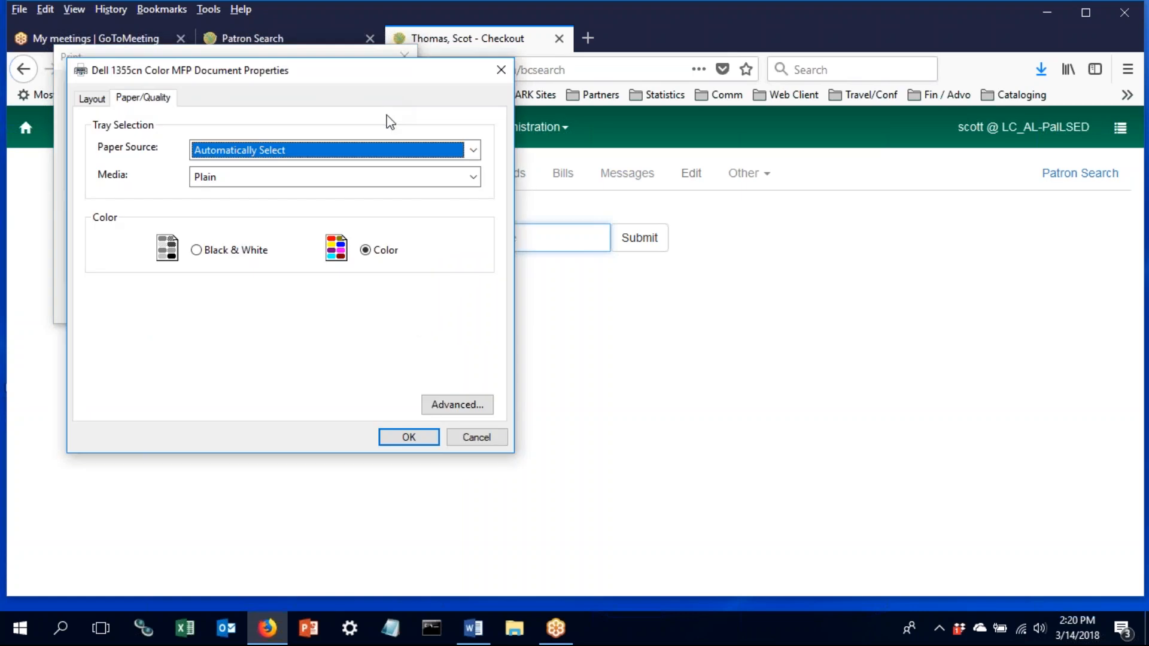
{"action": "left_click", "coordinate": [466, 434]}
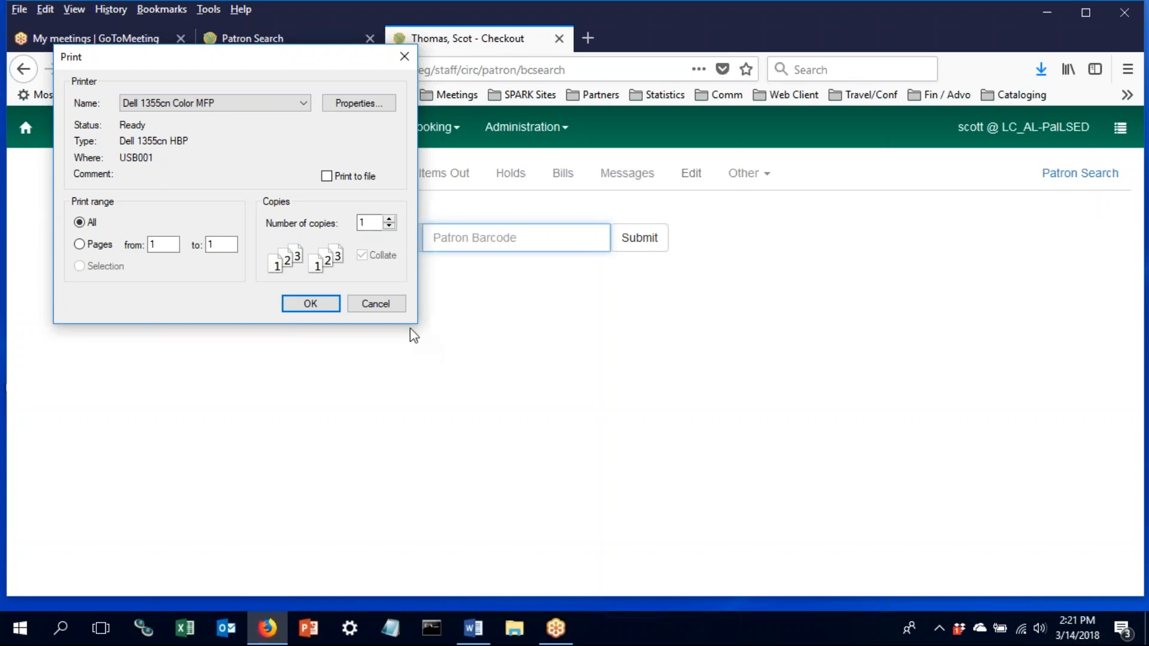
{"action": "left_click", "coordinate": [377, 303]}
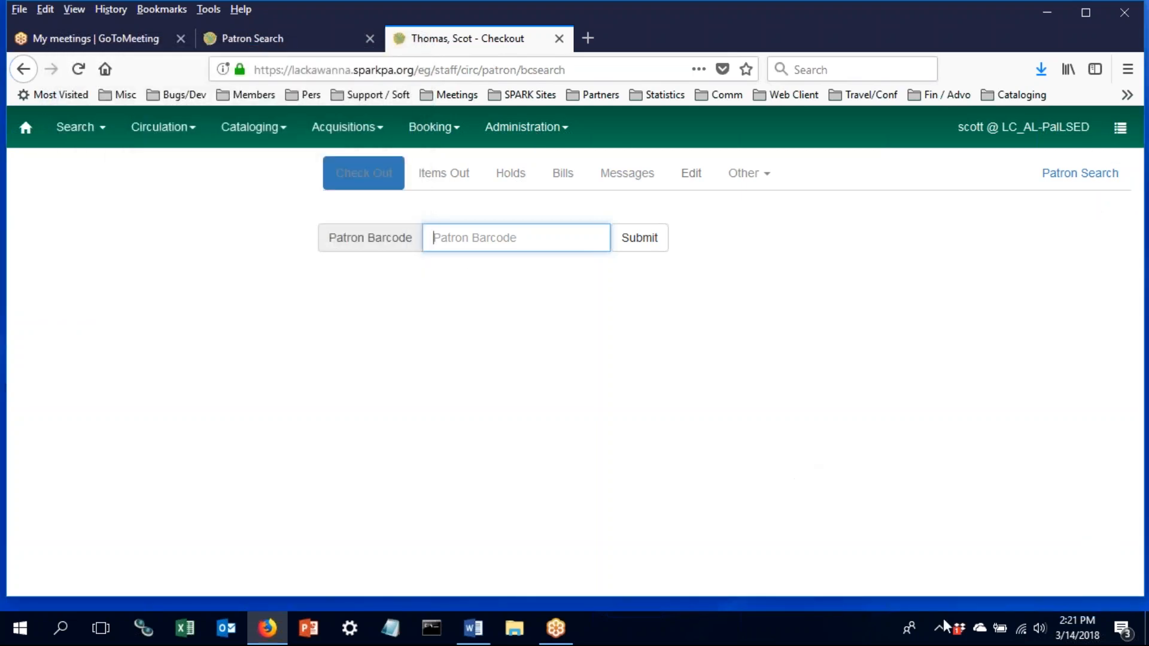
- Open the Circulation menu in the top navigation bar
{"action": "left_click", "coordinate": [981, 560]}
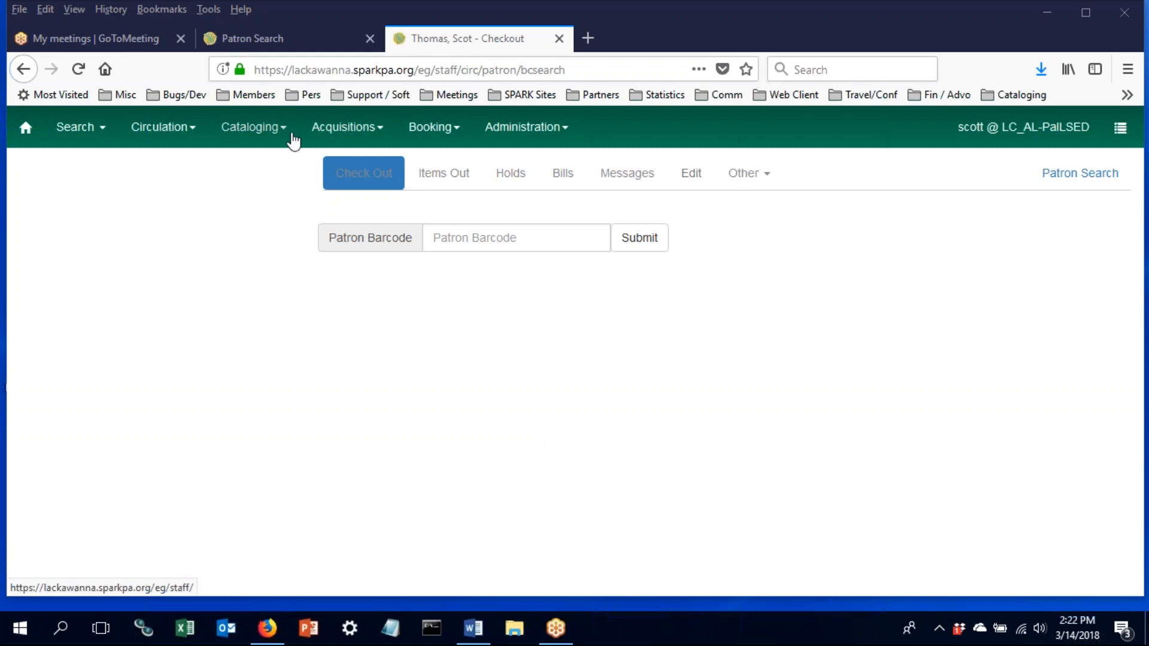
{"action": "left_click", "coordinate": [181, 130]}
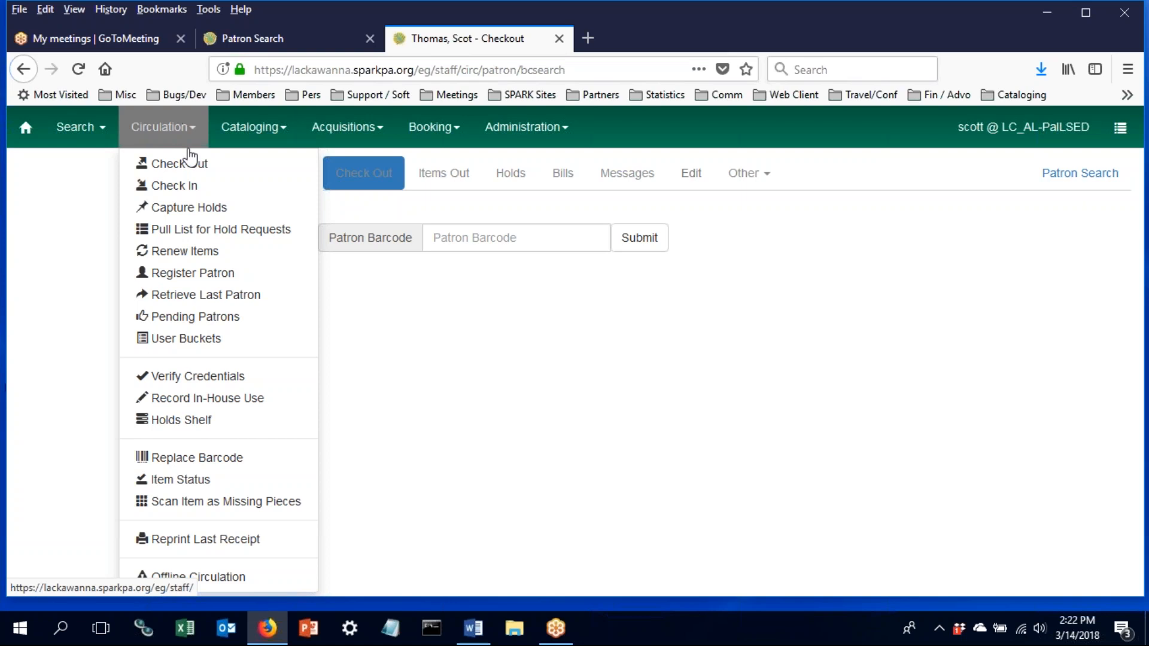
- Reopen the recent patron's account and show Items Out, listing one DVD due 3/21/2018
{"action": "left_click", "coordinate": [222, 298]}
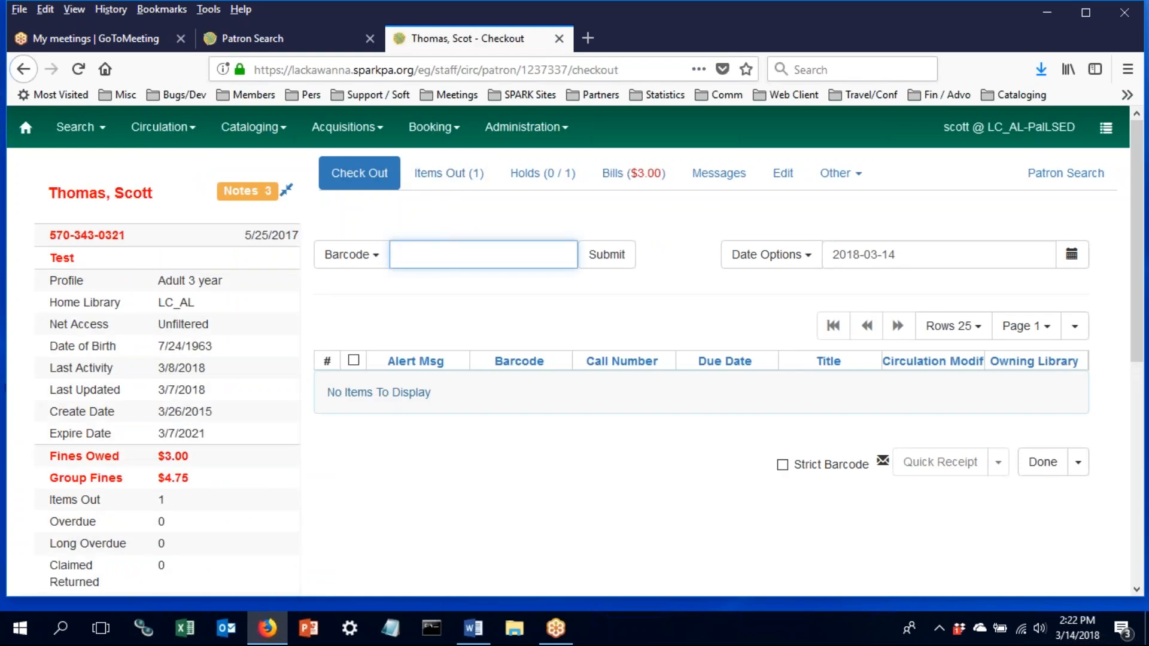
{"action": "left_click", "coordinate": [1078, 465]}
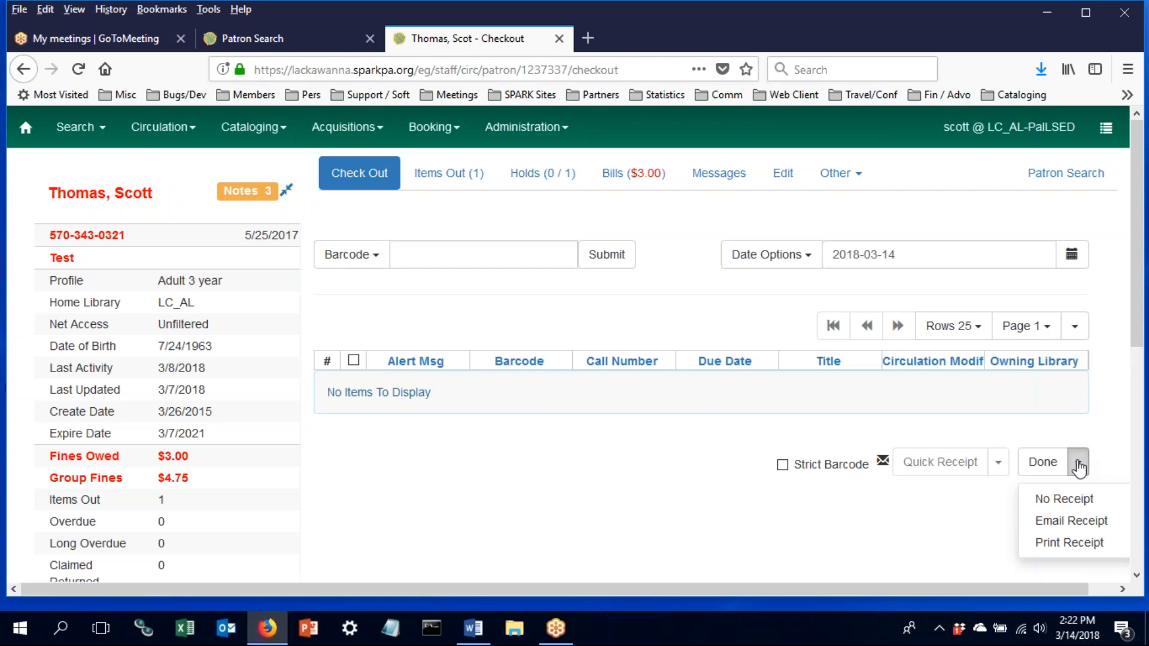
{"action": "left_click", "coordinate": [483, 534]}
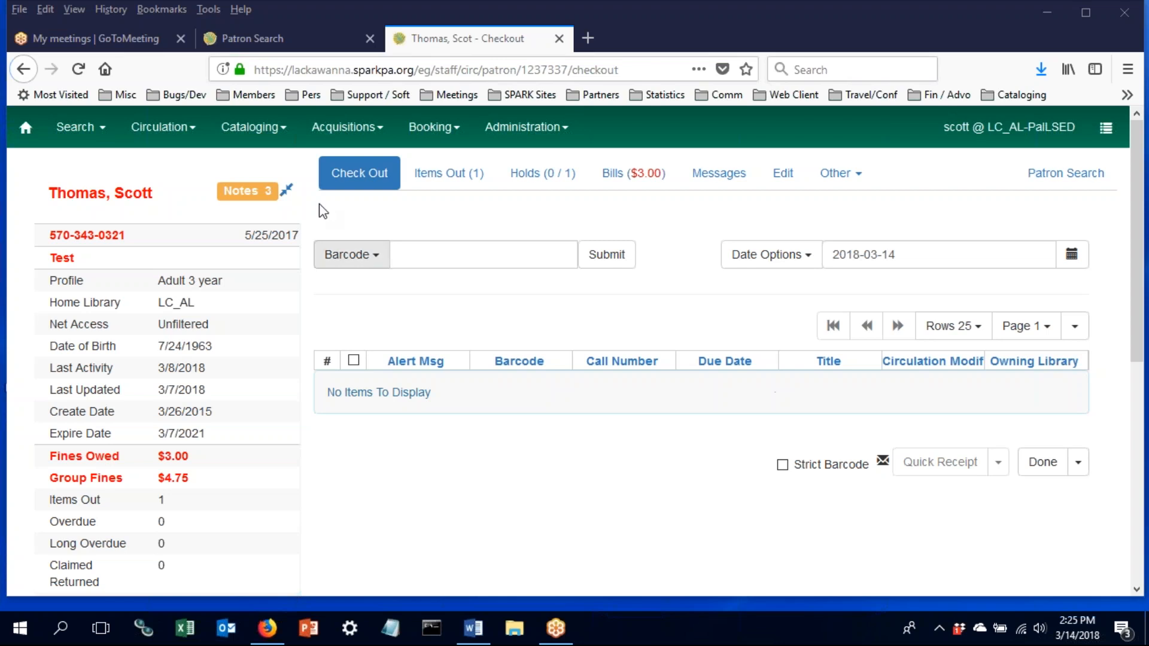
{"action": "left_click", "coordinate": [454, 184]}
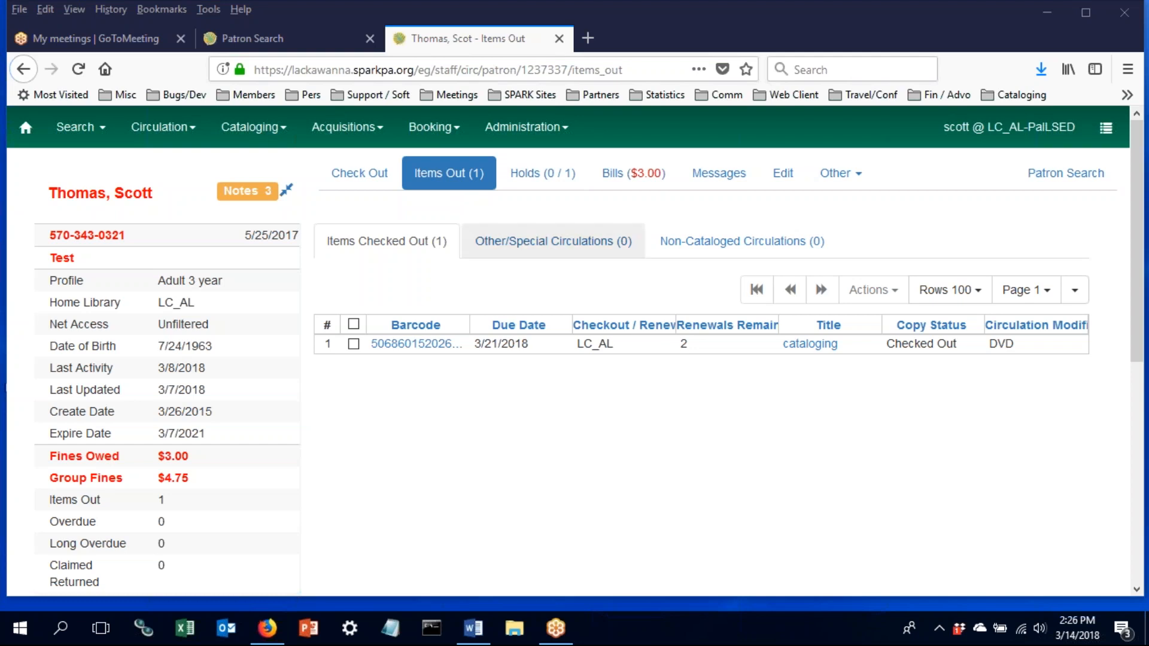
- Inspect the checked-out DVD's action menus, then open the Rows page-size dropdown (5–100)
{"action": "left_click", "coordinate": [353, 343]}
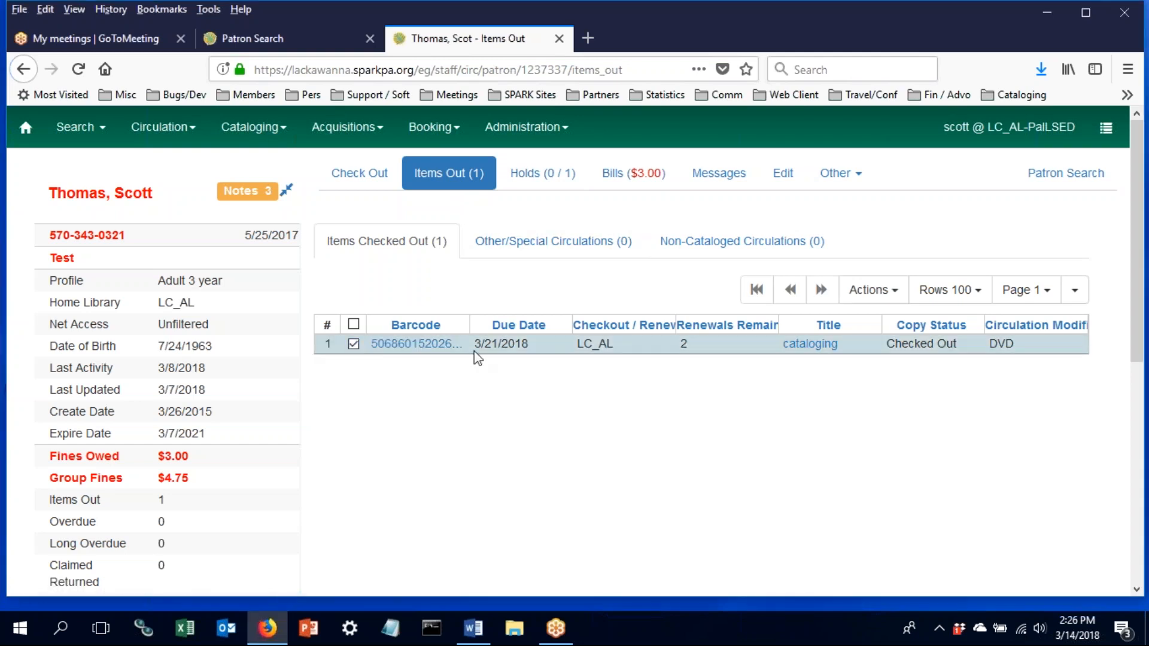
{"action": "right_click", "coordinate": [491, 341]}
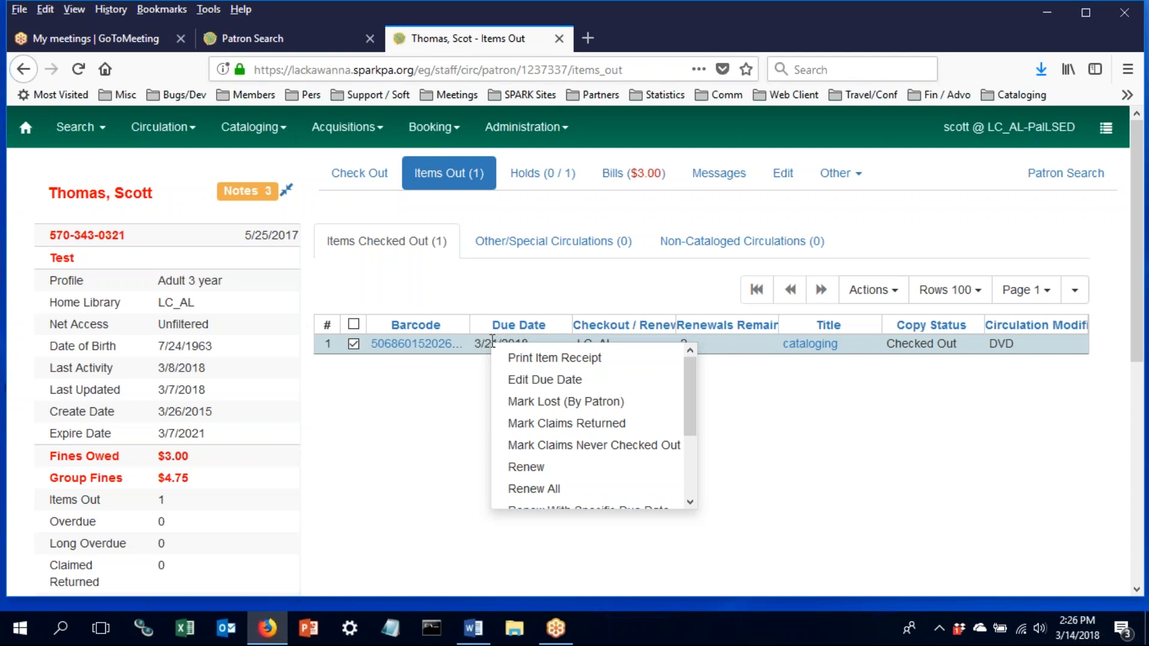
{"action": "scroll", "coordinate": [538, 404], "scroll_direction": "down", "scroll_amount": 3}
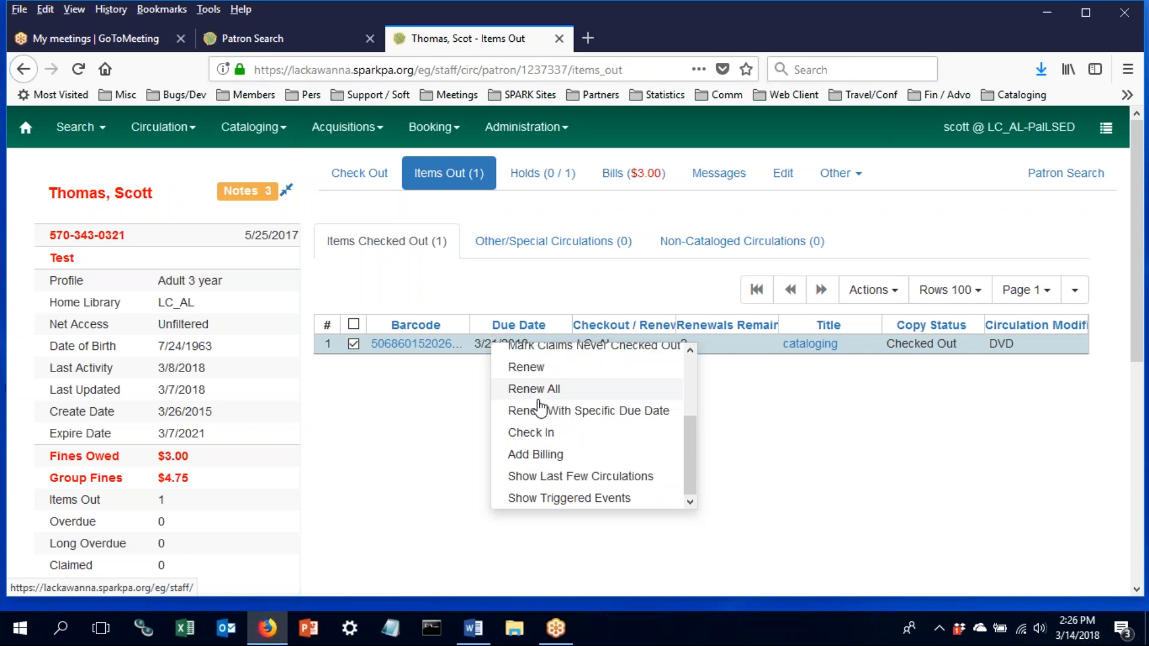
{"action": "scroll", "coordinate": [541, 408], "scroll_direction": "up", "scroll_amount": 3}
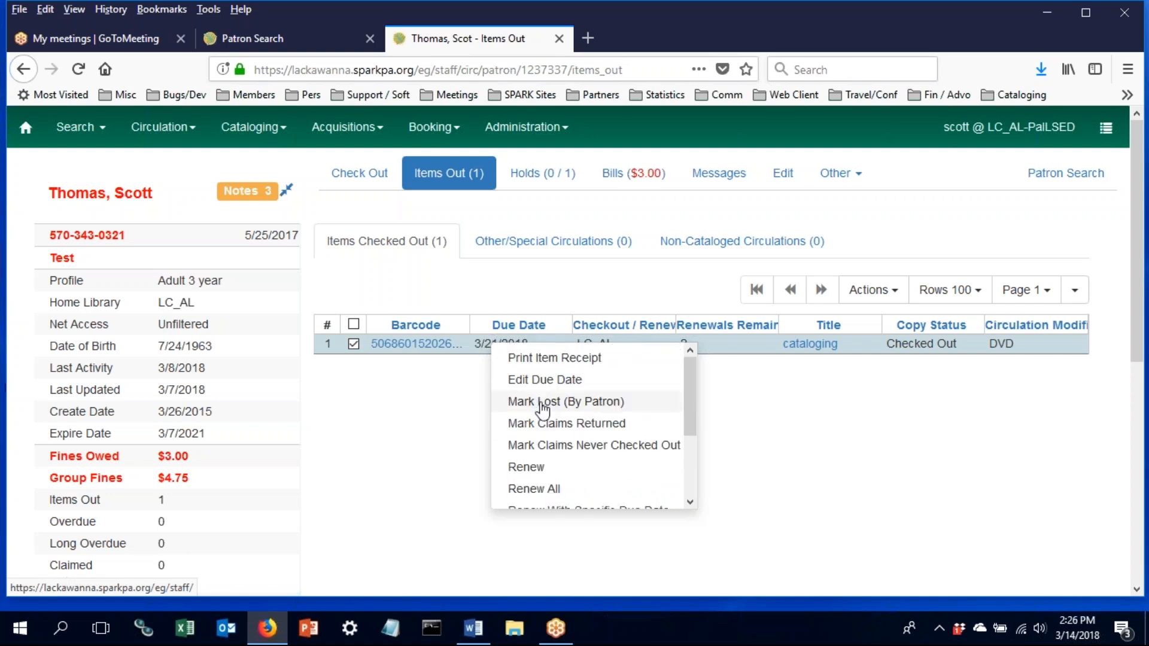
{"action": "left_click", "coordinate": [866, 379]}
{"action": "left_click", "coordinate": [883, 292]}
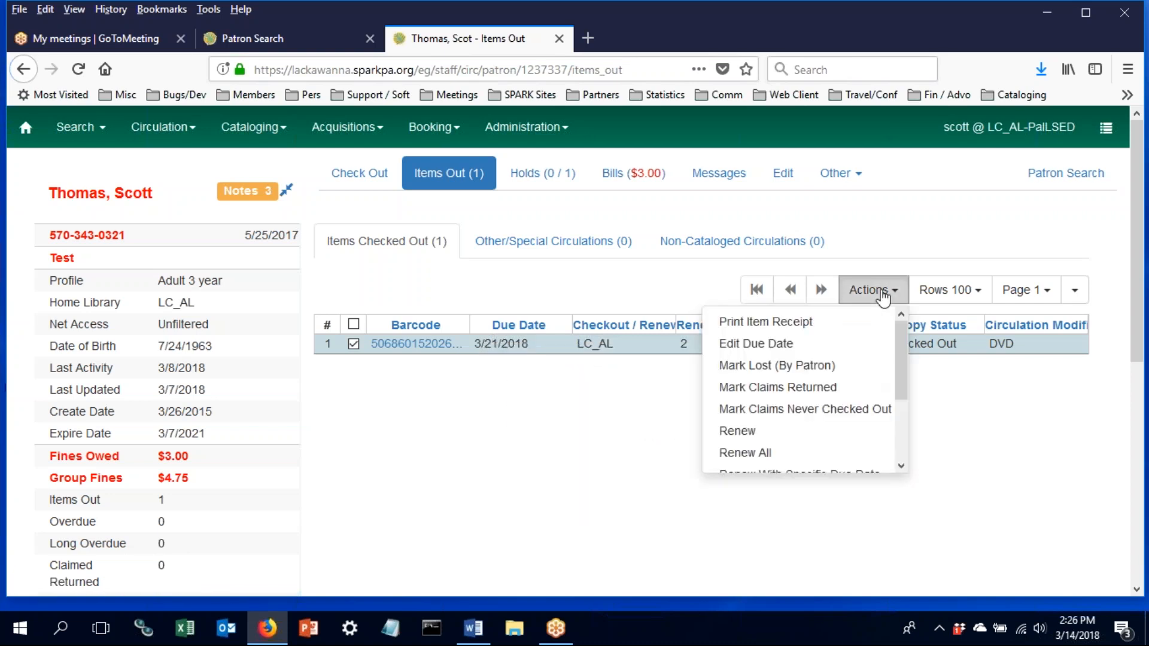
{"action": "scroll", "coordinate": [834, 338], "scroll_direction": "down", "scroll_amount": 3}
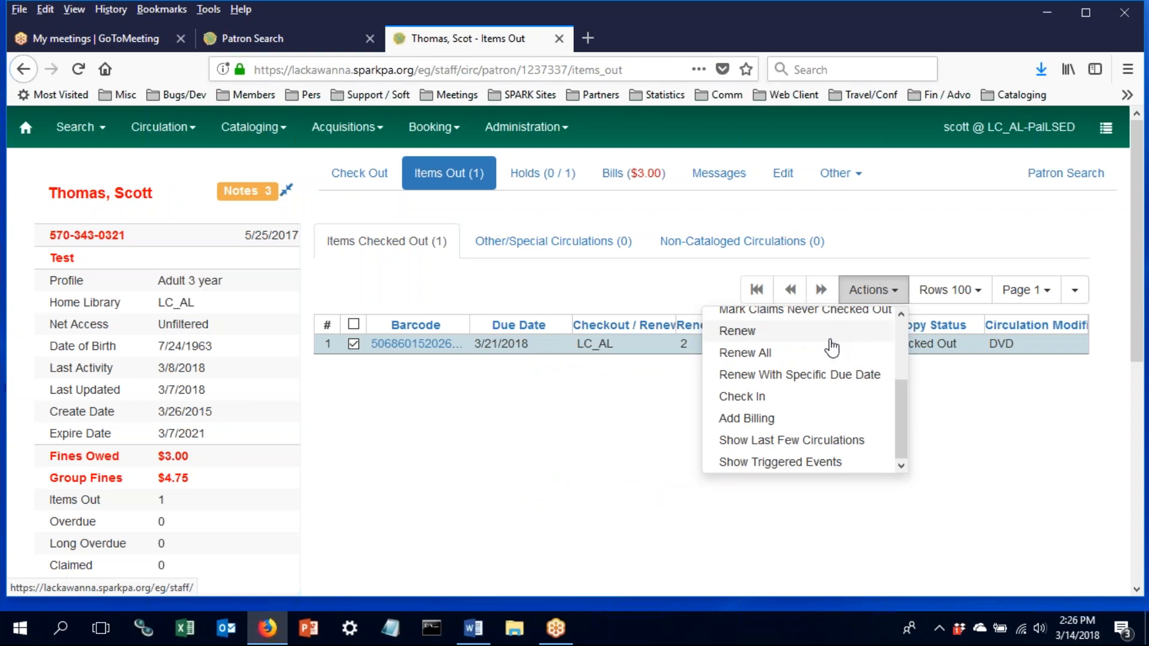
{"action": "left_click", "coordinate": [613, 477]}
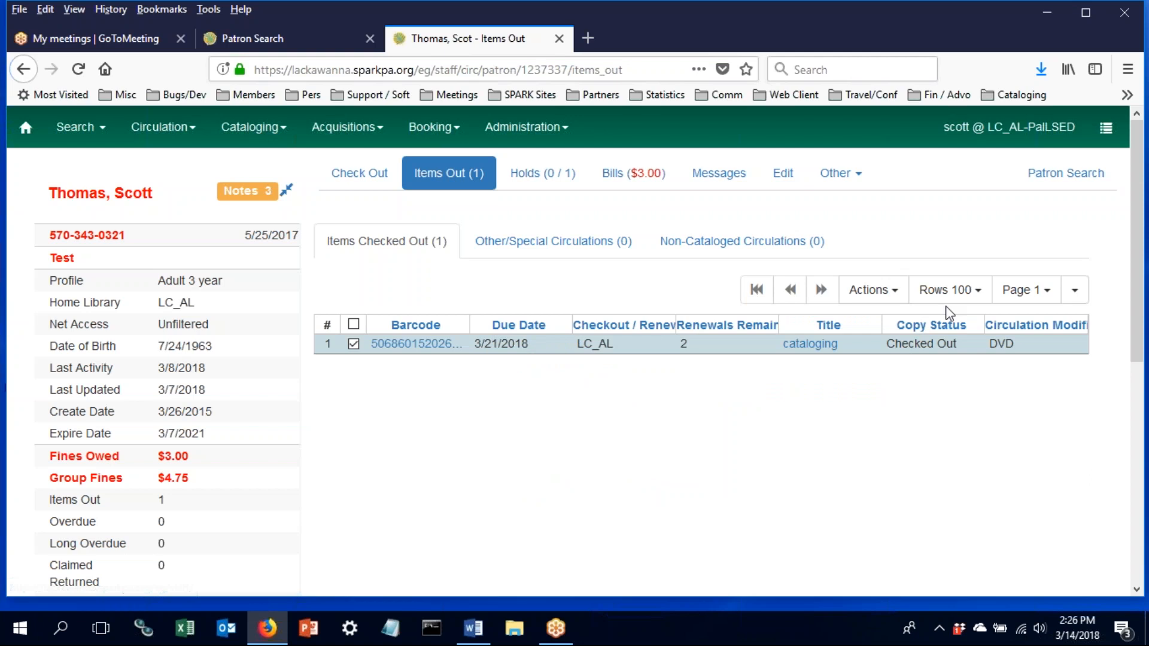
{"action": "left_click", "coordinate": [951, 290]}
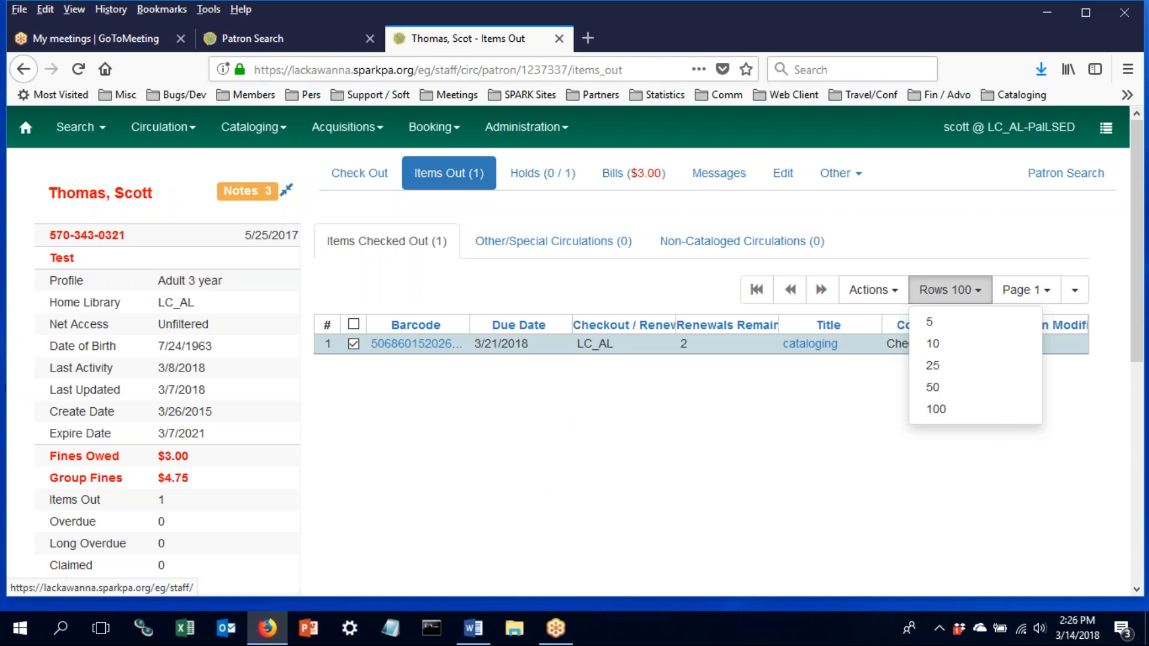
- View the patron's holds, then the $3.00 bill and its right-click actions
{"action": "left_click", "coordinate": [517, 191]}
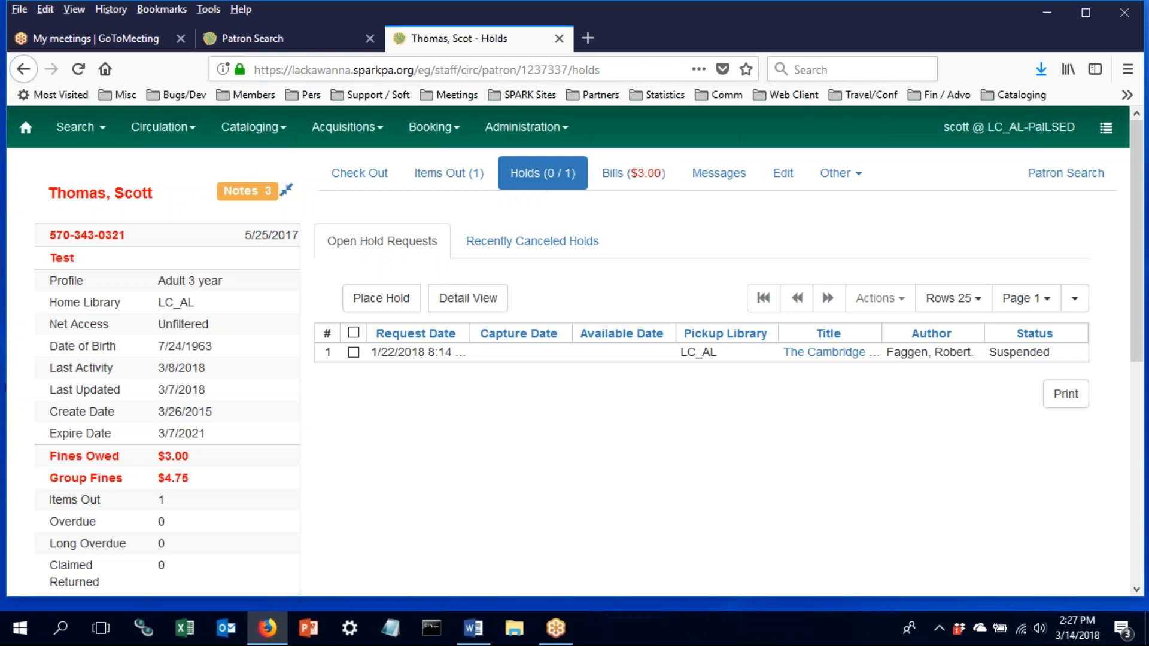
{"action": "left_click", "coordinate": [628, 185]}
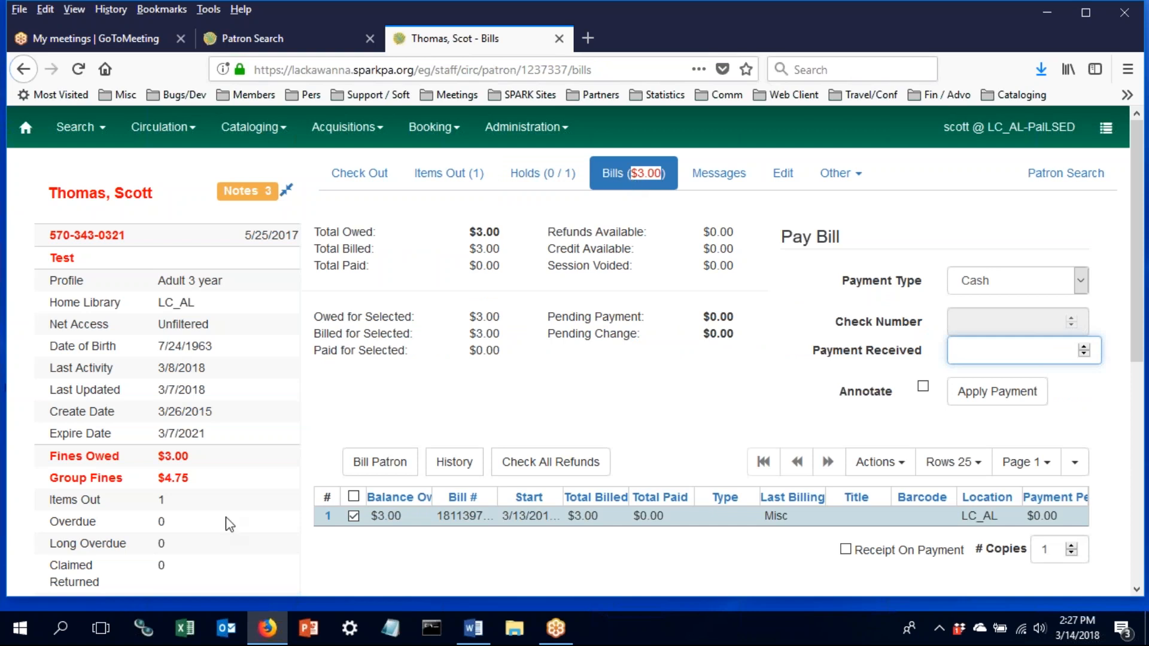
{"action": "right_click", "coordinate": [617, 529]}
{"action": "scroll", "coordinate": [616, 530], "scroll_direction": "down", "scroll_amount": 5}
{"action": "scroll", "coordinate": [617, 530], "scroll_direction": "up", "scroll_amount": 5}
- Review and close the bill Actions dropdown, then open the patron's Edit page
{"action": "left_click", "coordinate": [880, 461]}
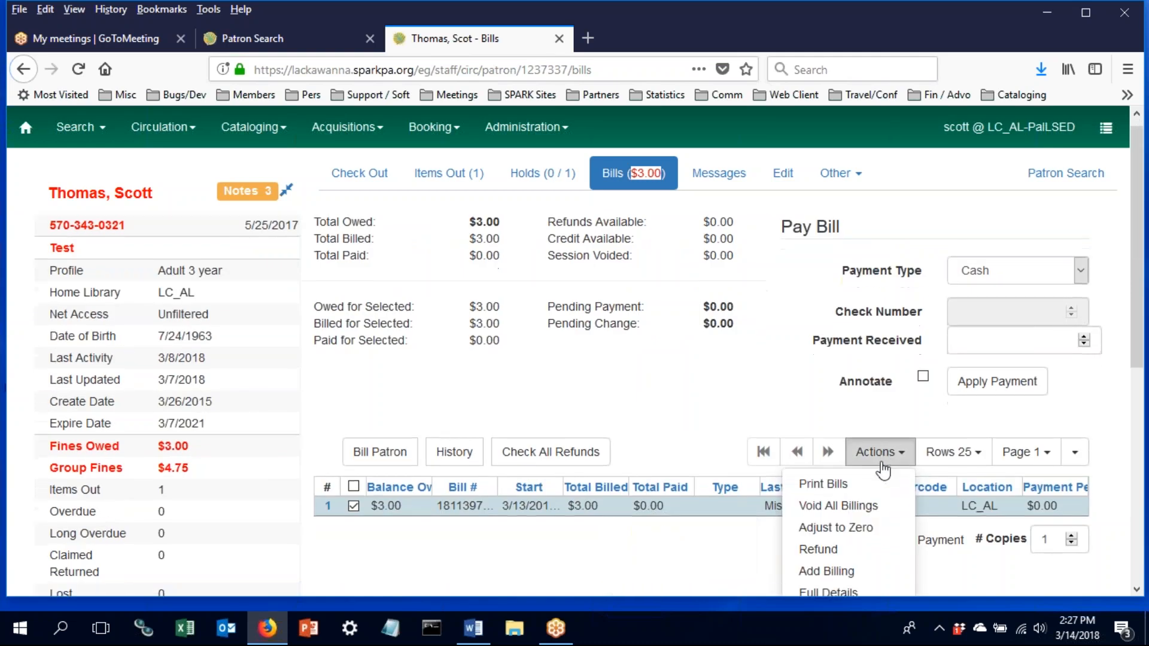
{"action": "scroll", "coordinate": [880, 469], "scroll_direction": "down", "scroll_amount": 3}
{"action": "left_click", "coordinate": [611, 463]}
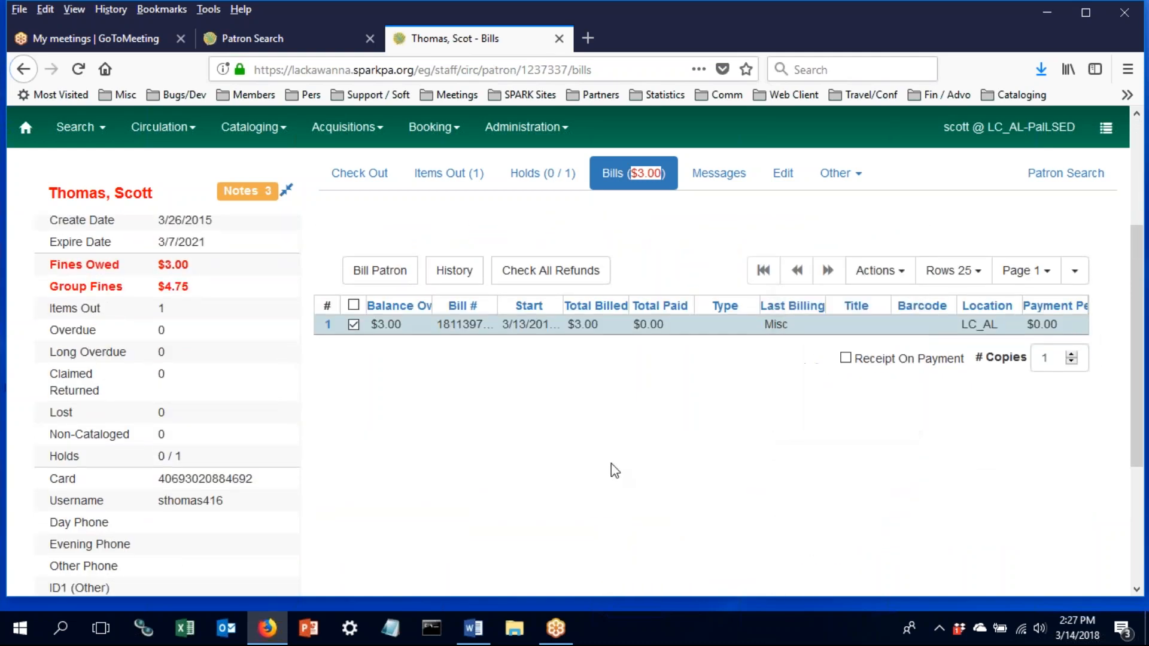
{"action": "scroll", "coordinate": [611, 463], "scroll_direction": "up", "scroll_amount": 3}
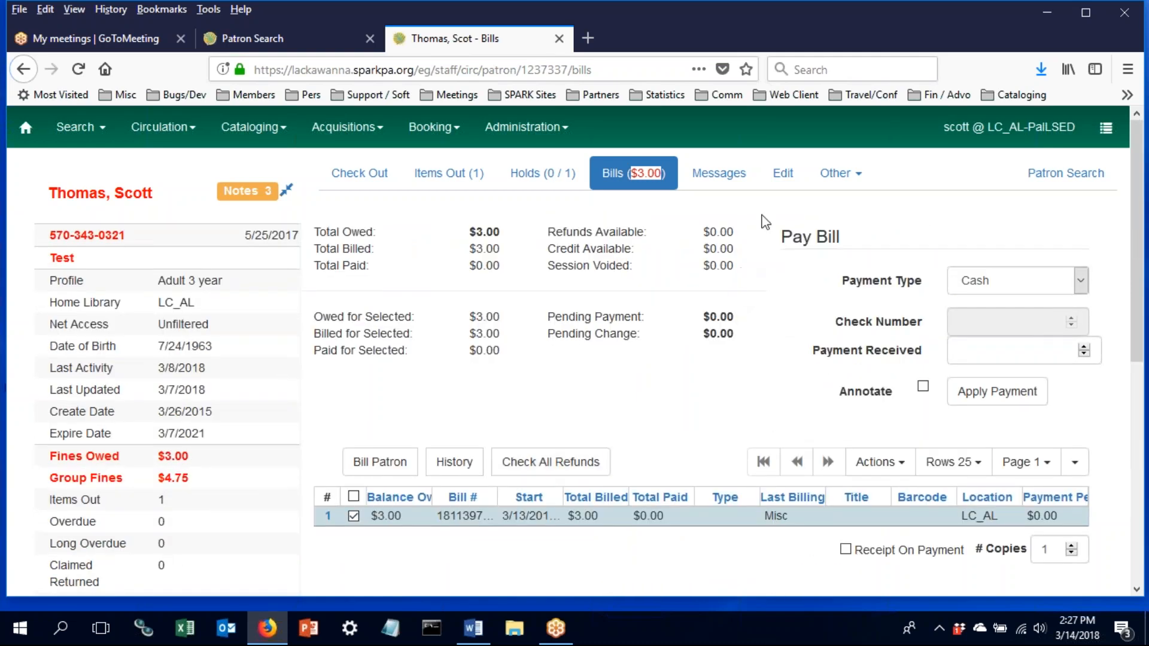
{"action": "left_click", "coordinate": [777, 189]}
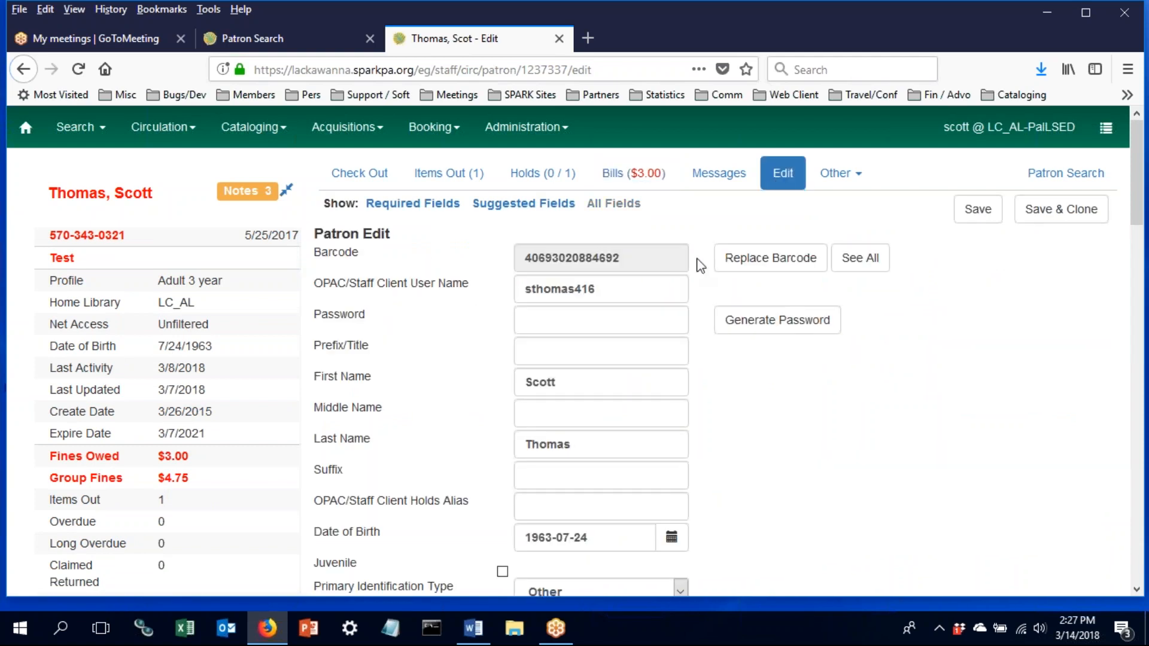
- Scroll the Patron Edit form down to Statistical Categories and back to the top
{"action": "scroll", "coordinate": [700, 265], "scroll_direction": "down", "scroll_amount": 3}
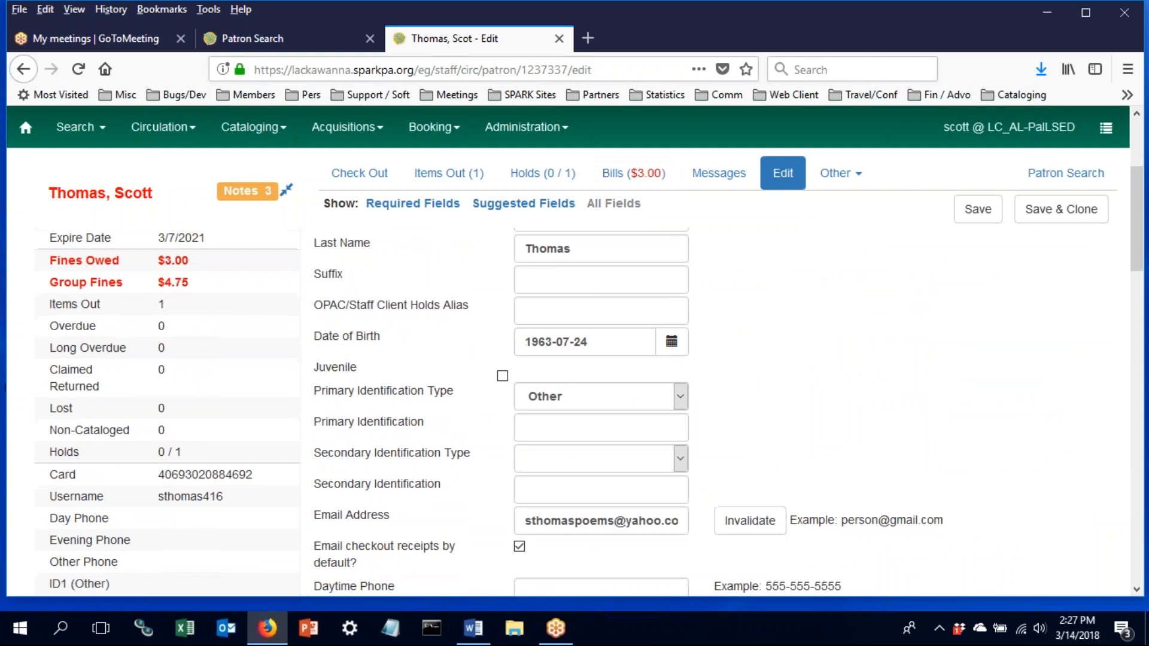
{"action": "scroll", "coordinate": [598, 407], "scroll_direction": "down", "scroll_amount": 1}
{"action": "scroll", "coordinate": [371, 375], "scroll_direction": "down", "scroll_amount": 1}
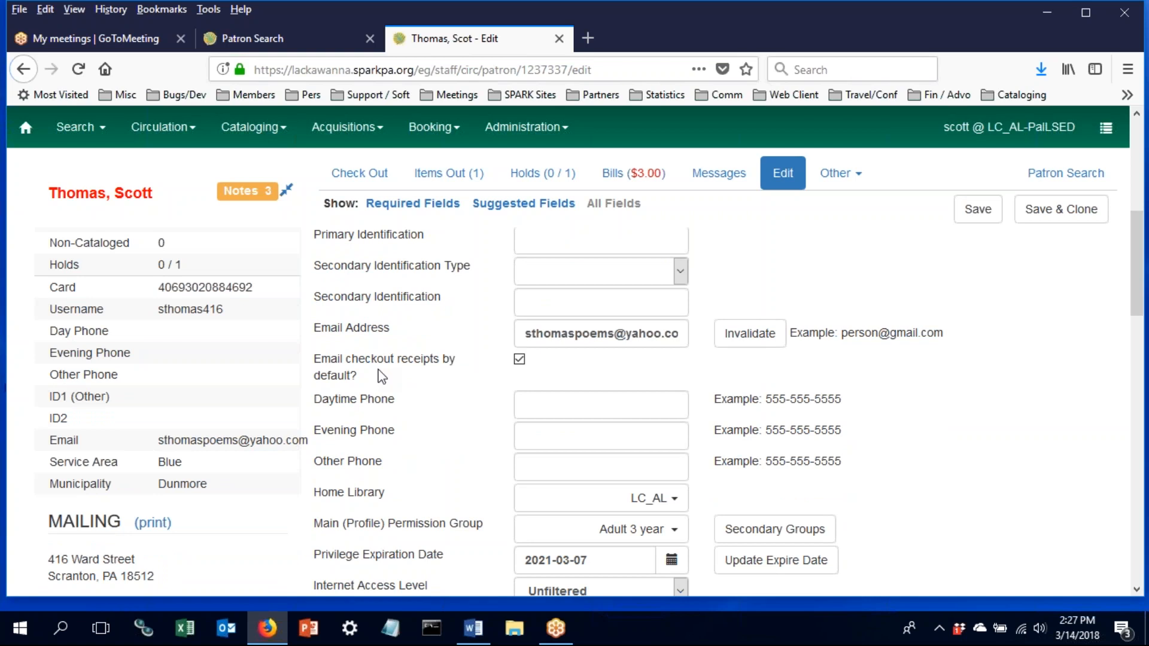
{"action": "scroll", "coordinate": [439, 406], "scroll_direction": "down", "scroll_amount": 5}
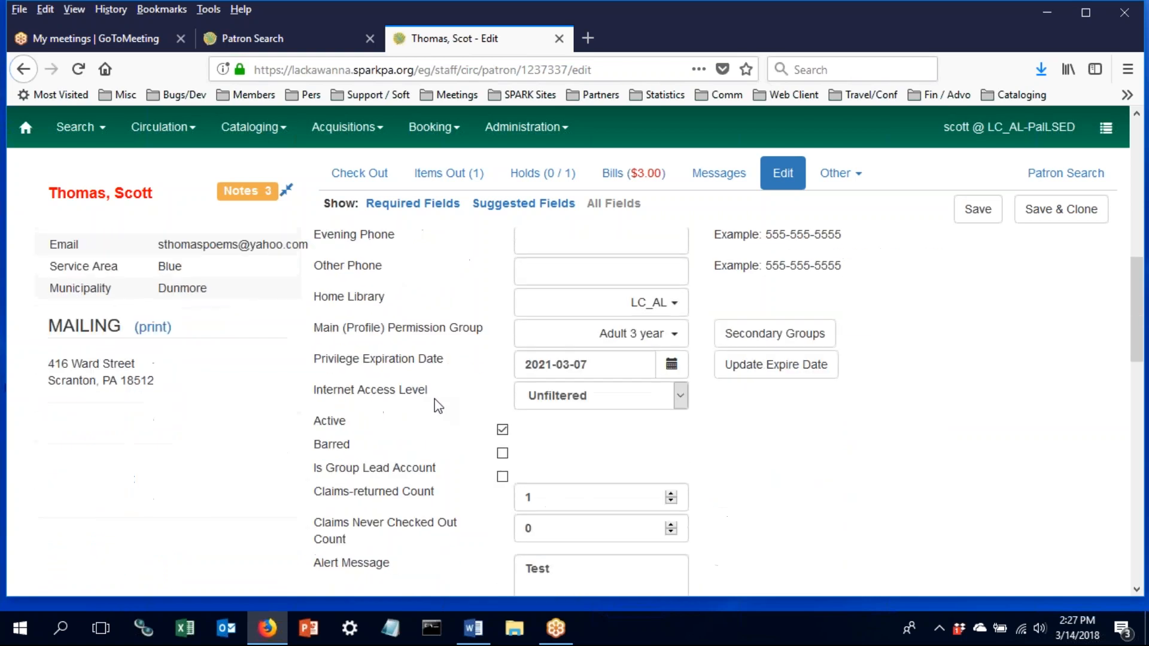
{"action": "scroll", "coordinate": [439, 406], "scroll_direction": "down", "scroll_amount": 6}
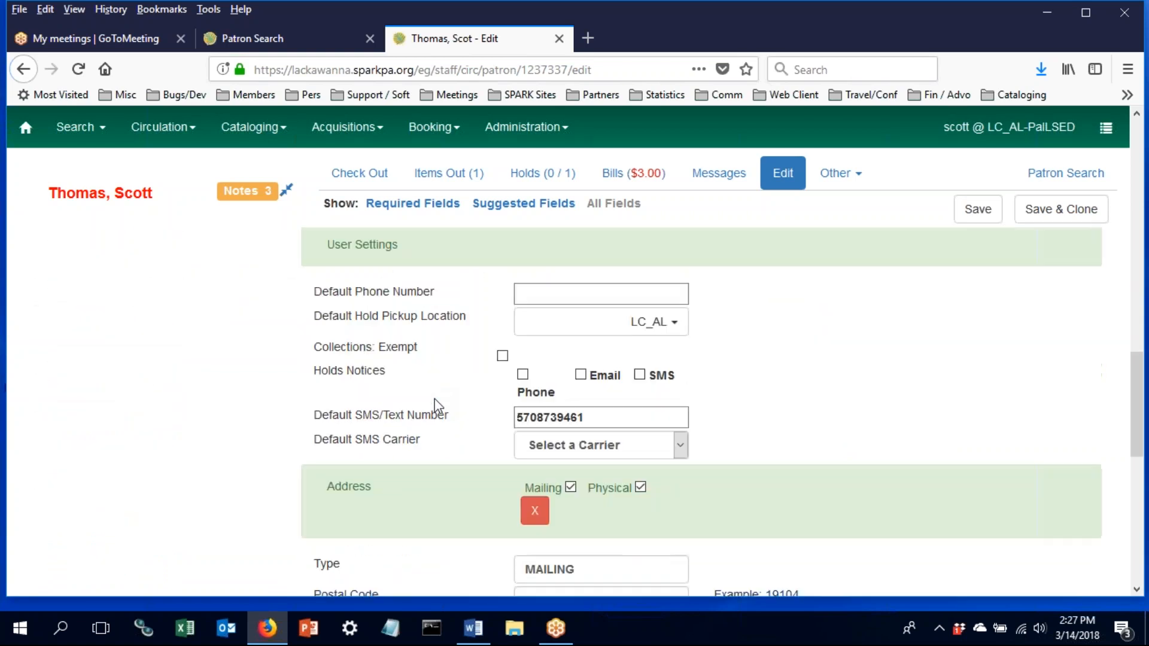
{"action": "scroll", "coordinate": [438, 406], "scroll_direction": "down", "scroll_amount": 7}
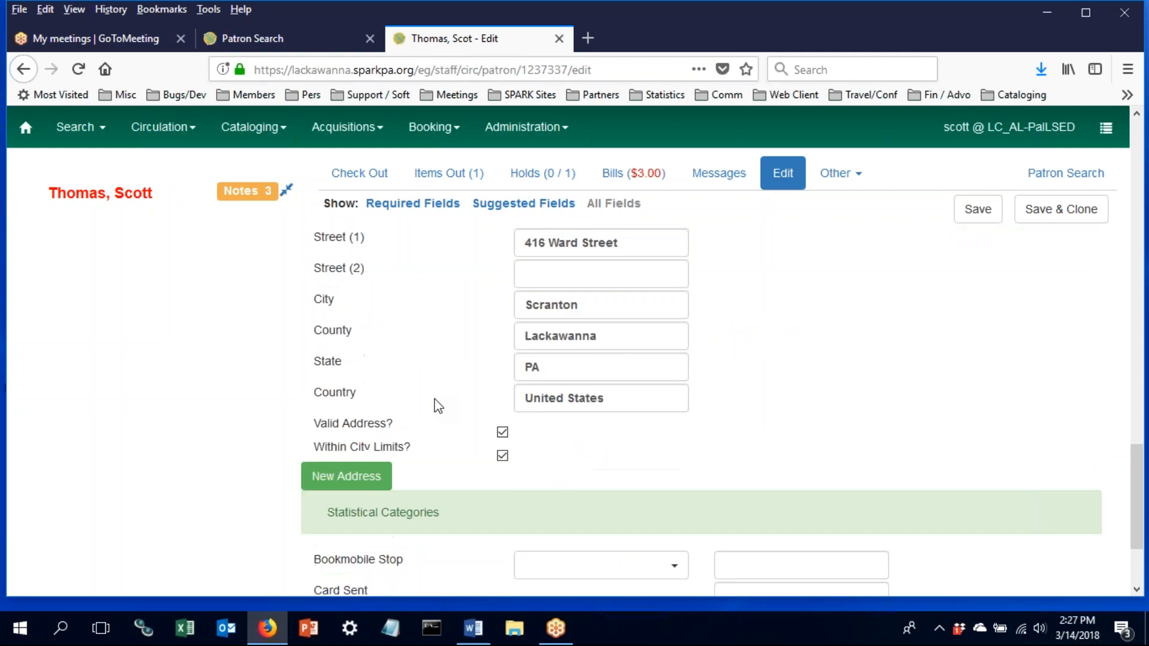
{"action": "scroll", "coordinate": [439, 406], "scroll_direction": "up", "scroll_amount": 20}
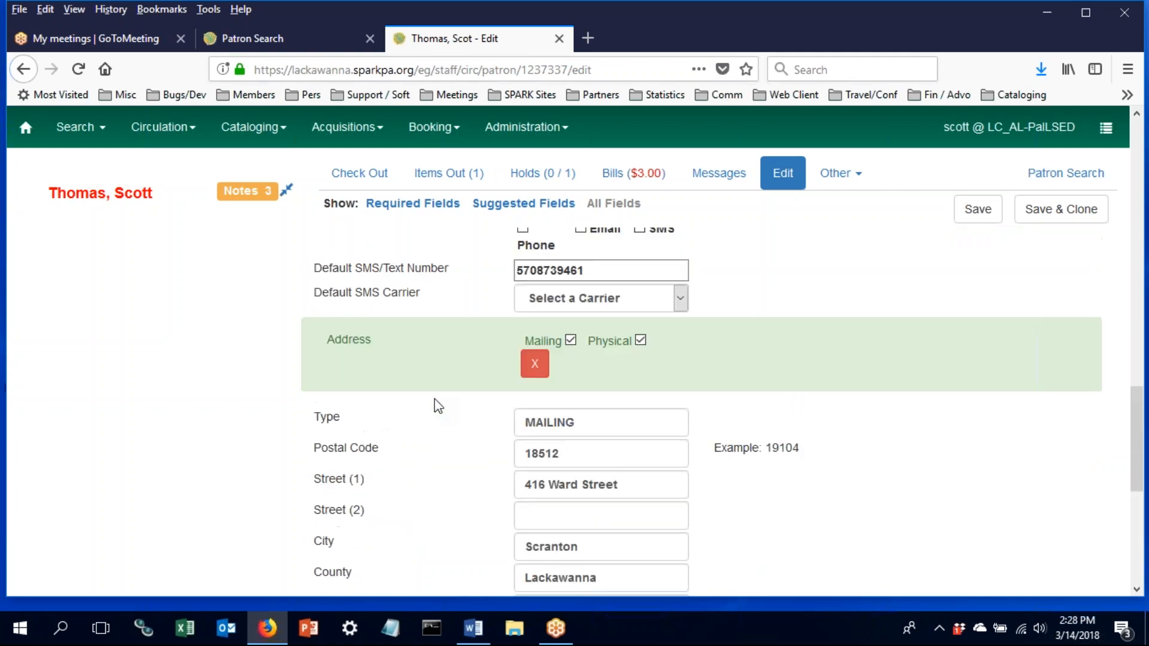
{"action": "scroll", "coordinate": [438, 406], "scroll_direction": "up", "scroll_amount": 4}
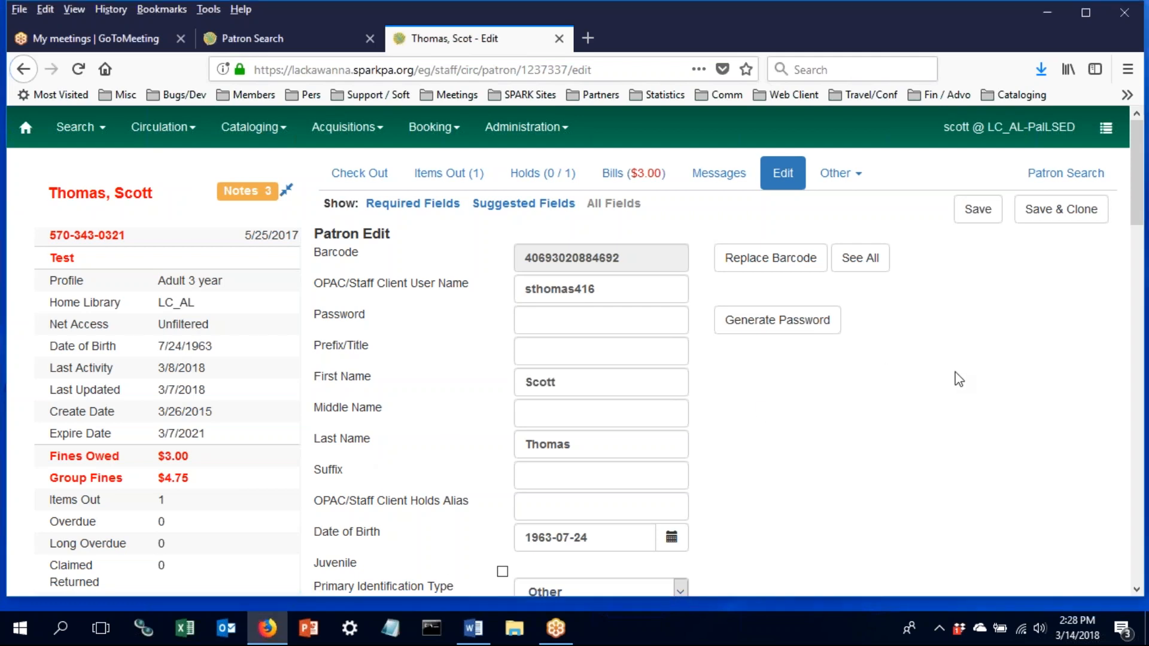
{"action": "left_click", "coordinate": [839, 173]}
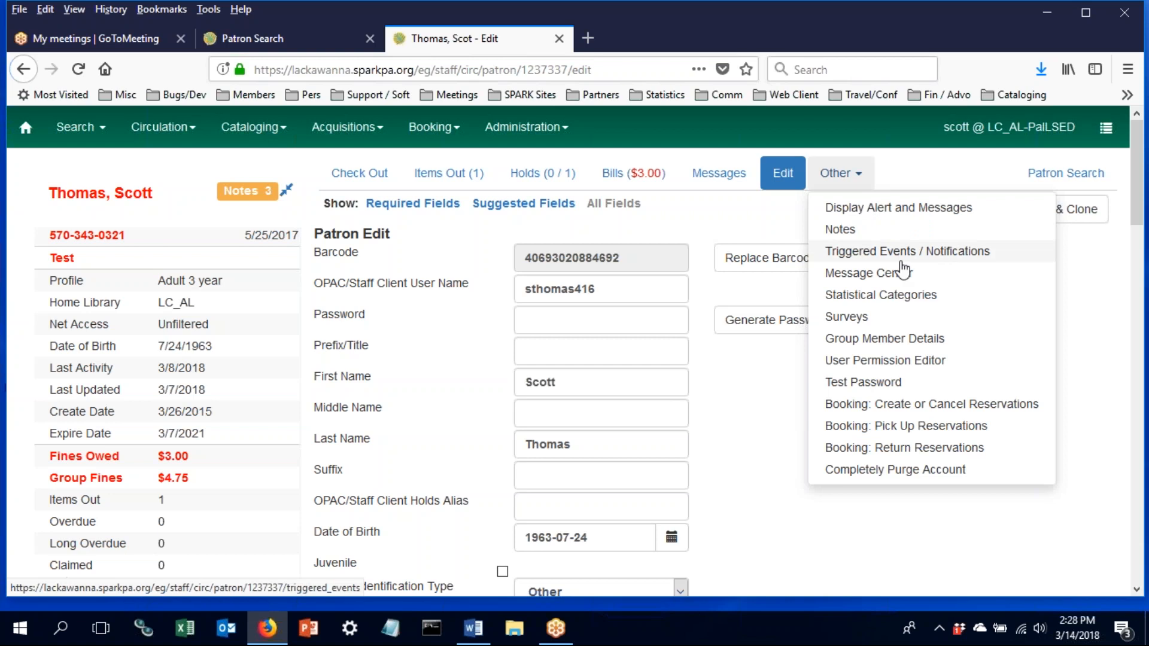
- Choose Group Member Details from the Other menu, showing three members owing $4.75
{"action": "left_click", "coordinate": [886, 340]}
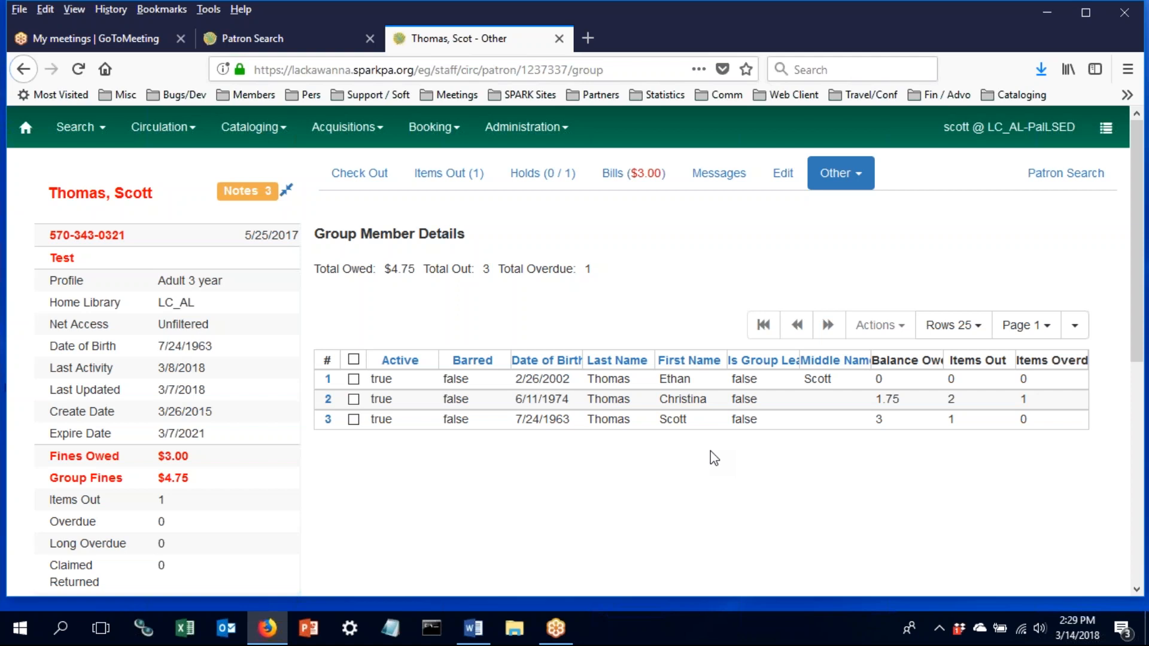
{"action": "left_click", "coordinate": [250, 14]}
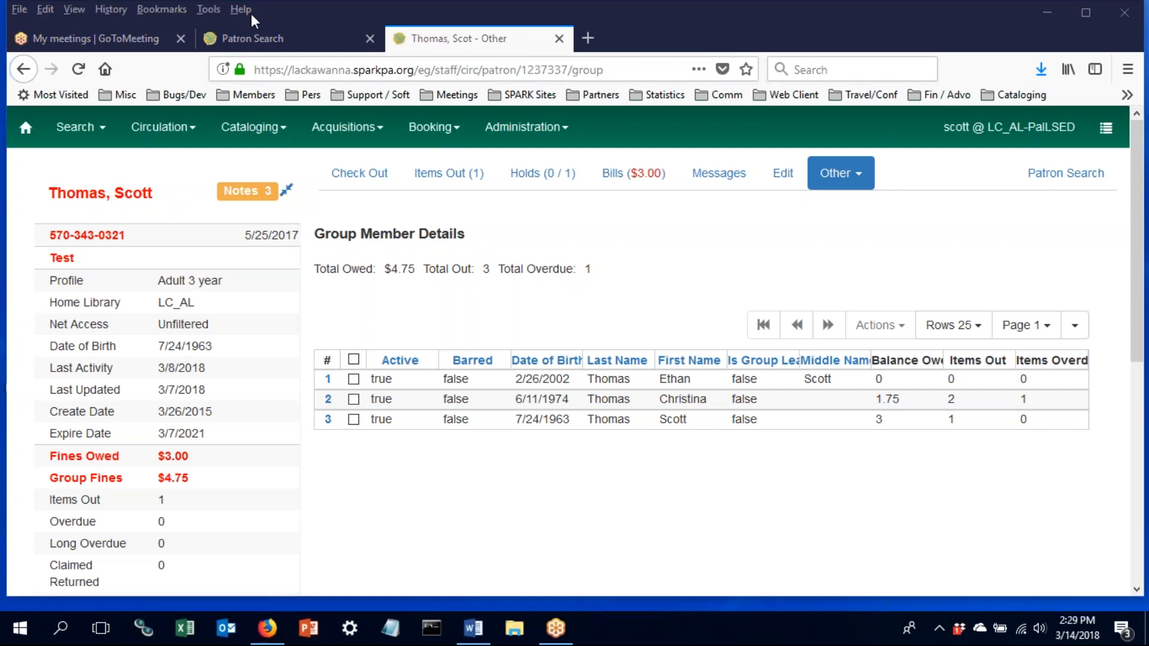
{"action": "left_click", "coordinate": [146, 130]}
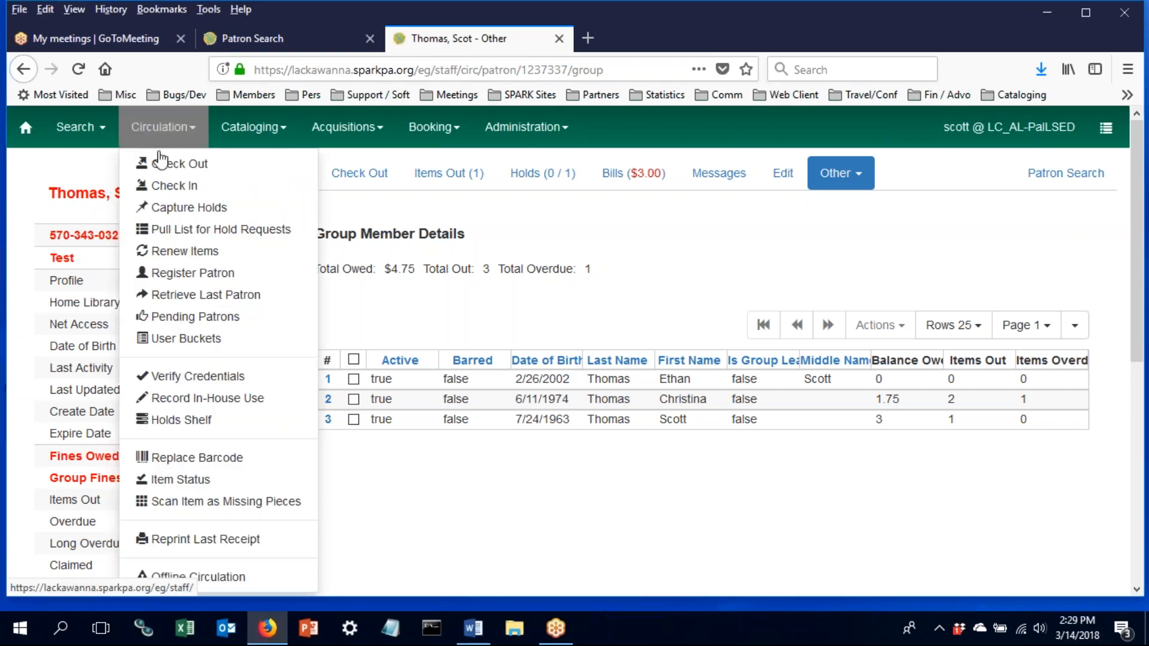
{"action": "left_click", "coordinate": [86, 128]}
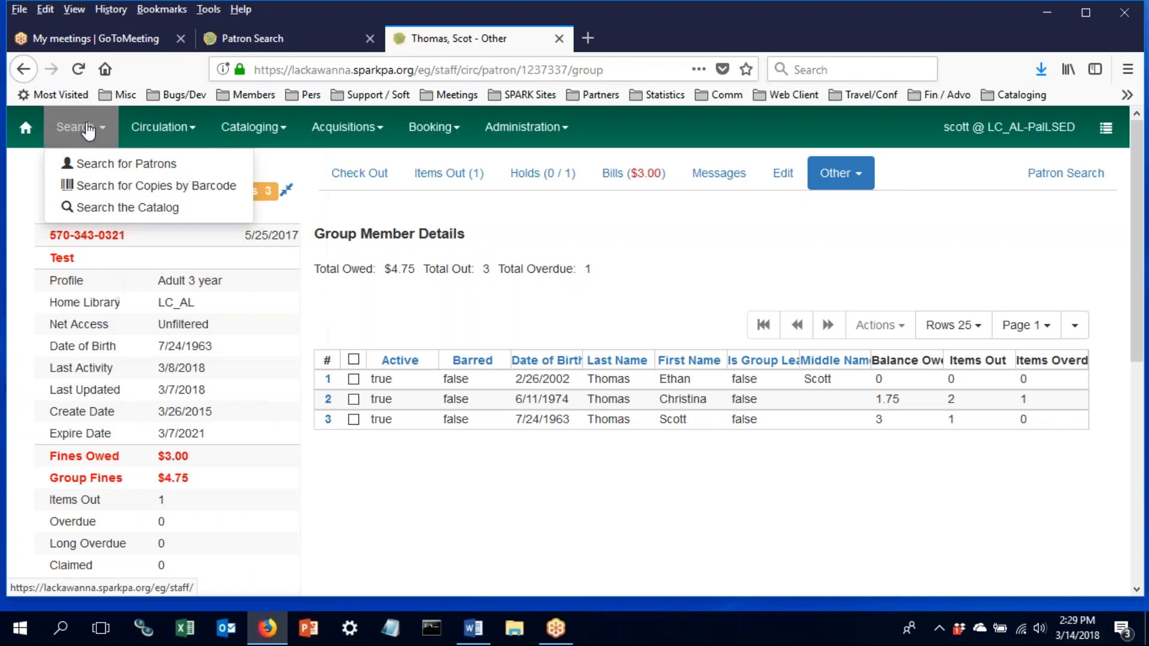
{"action": "left_click", "coordinate": [120, 187]}
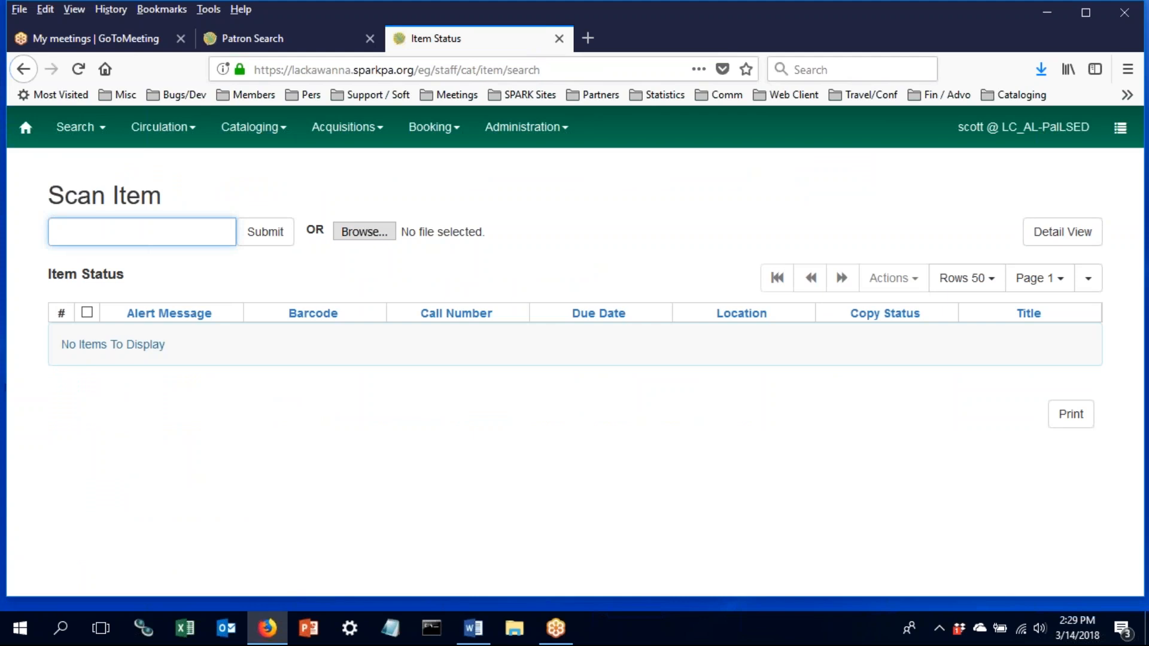
{"action": "type", "text": "50686015202653"}
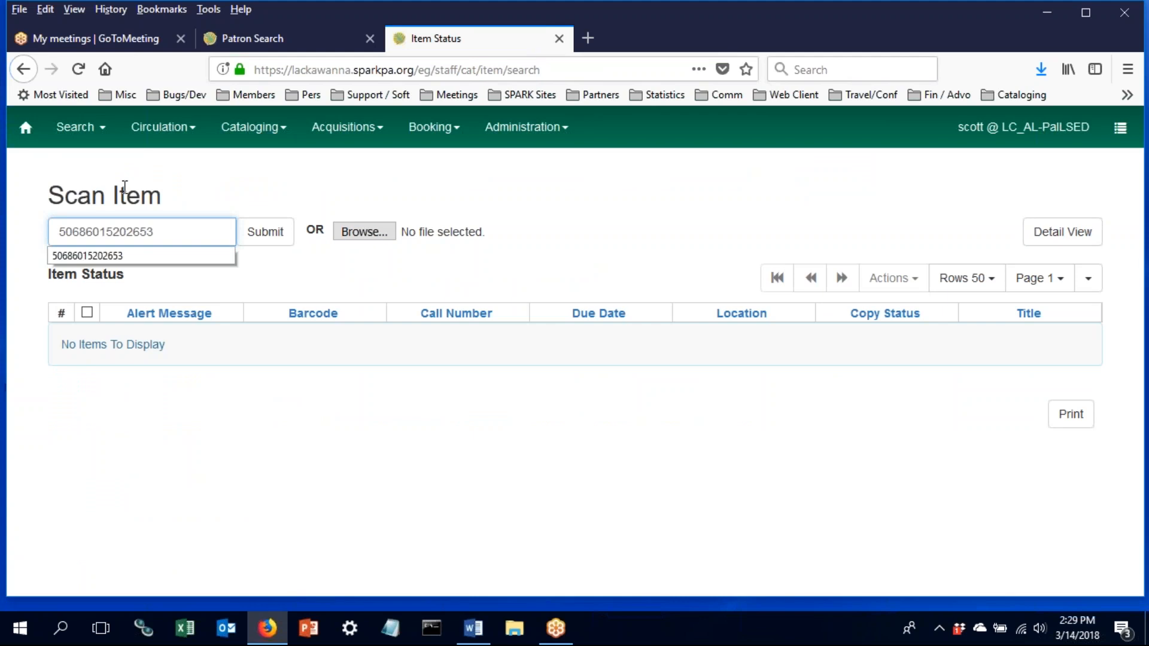
{"action": "left_click", "coordinate": [253, 237]}
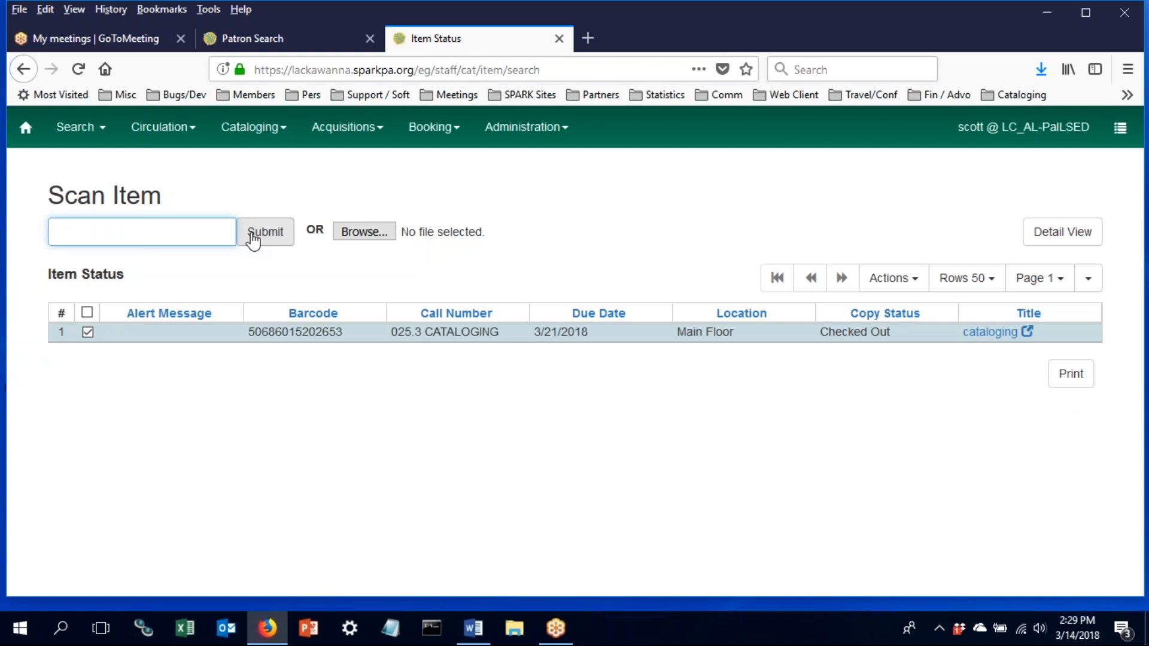
{"action": "left_click", "coordinate": [73, 135]}
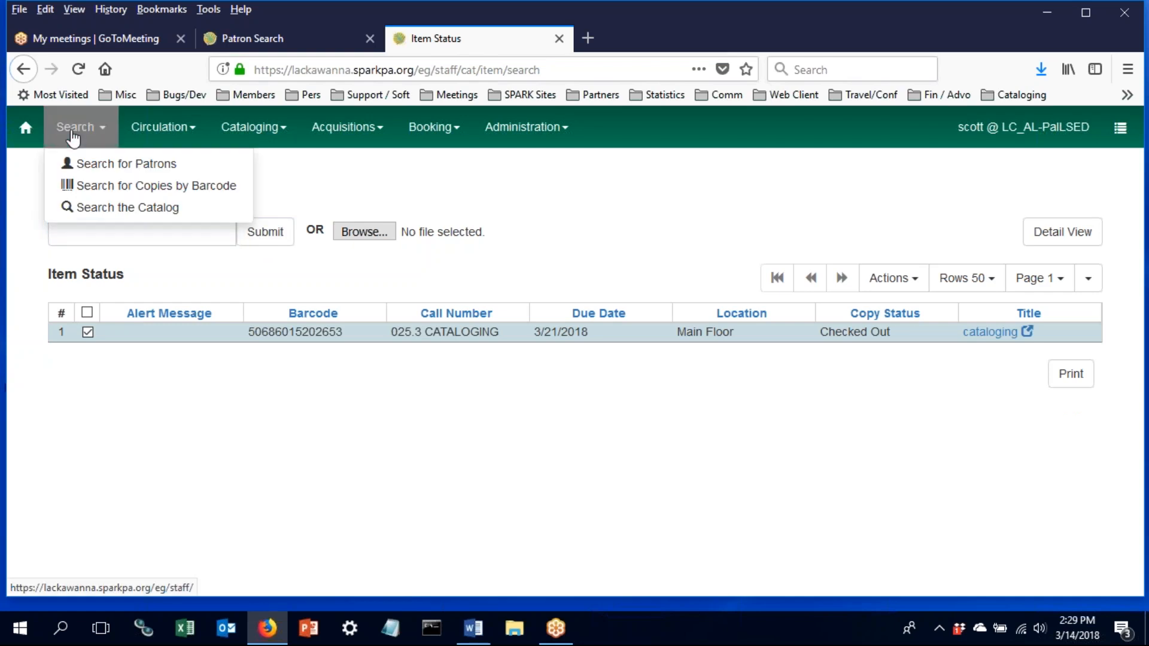
{"action": "left_click", "coordinate": [188, 132]}
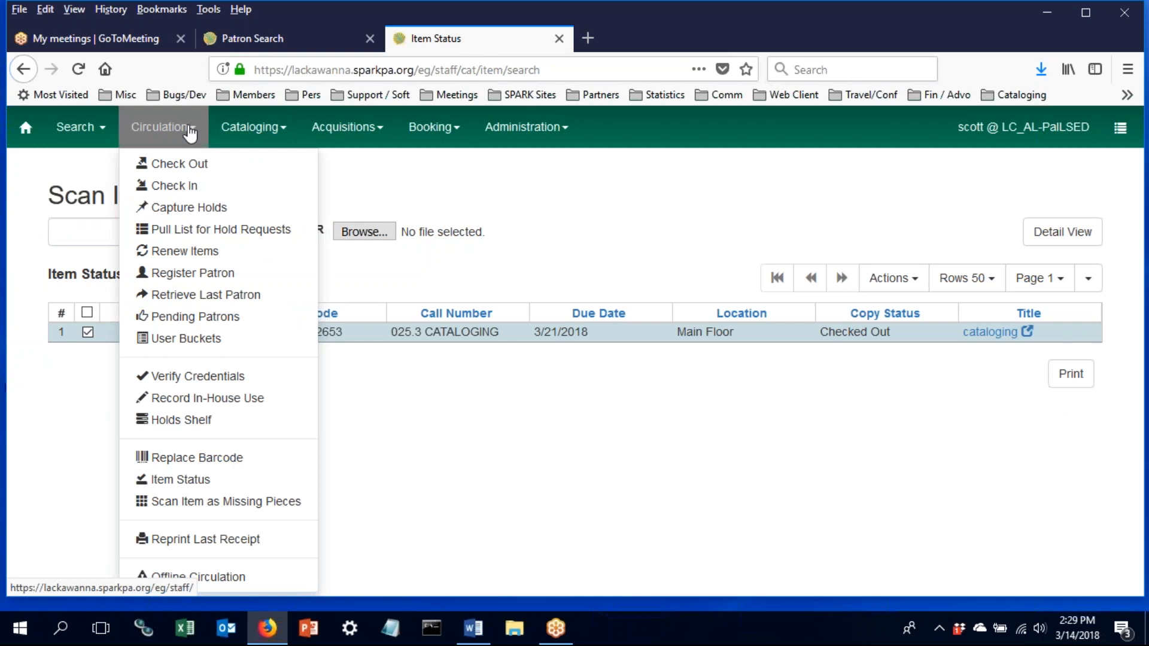
{"action": "left_click", "coordinate": [78, 127]}
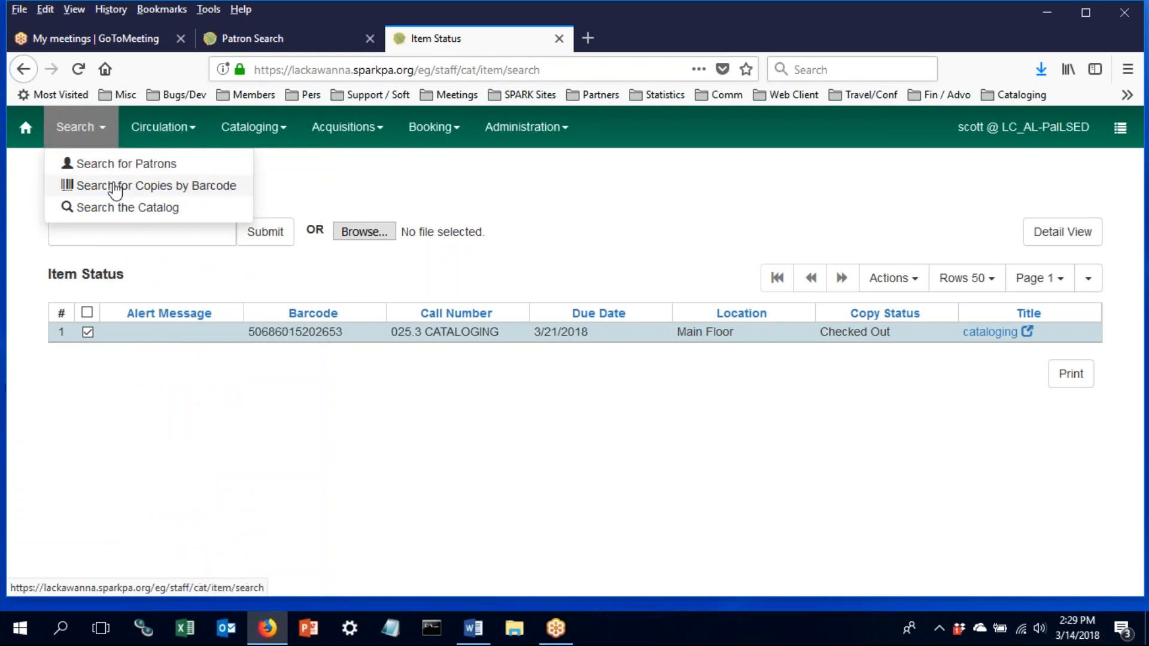
{"action": "left_click", "coordinate": [161, 126]}
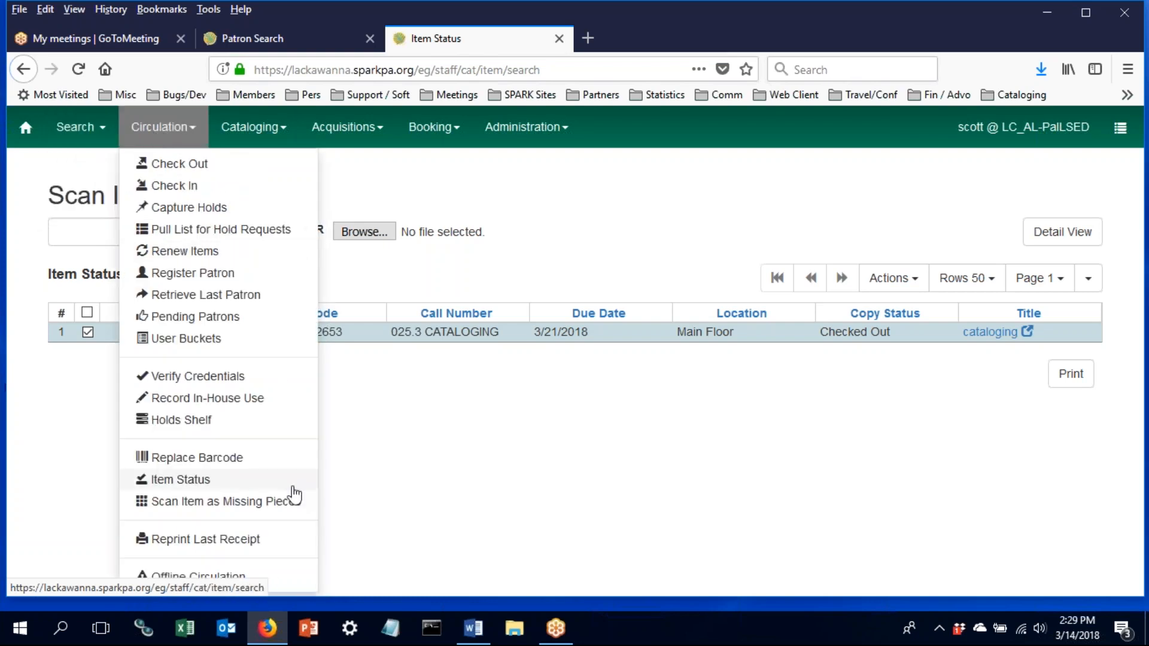
{"action": "left_click", "coordinate": [96, 433]}
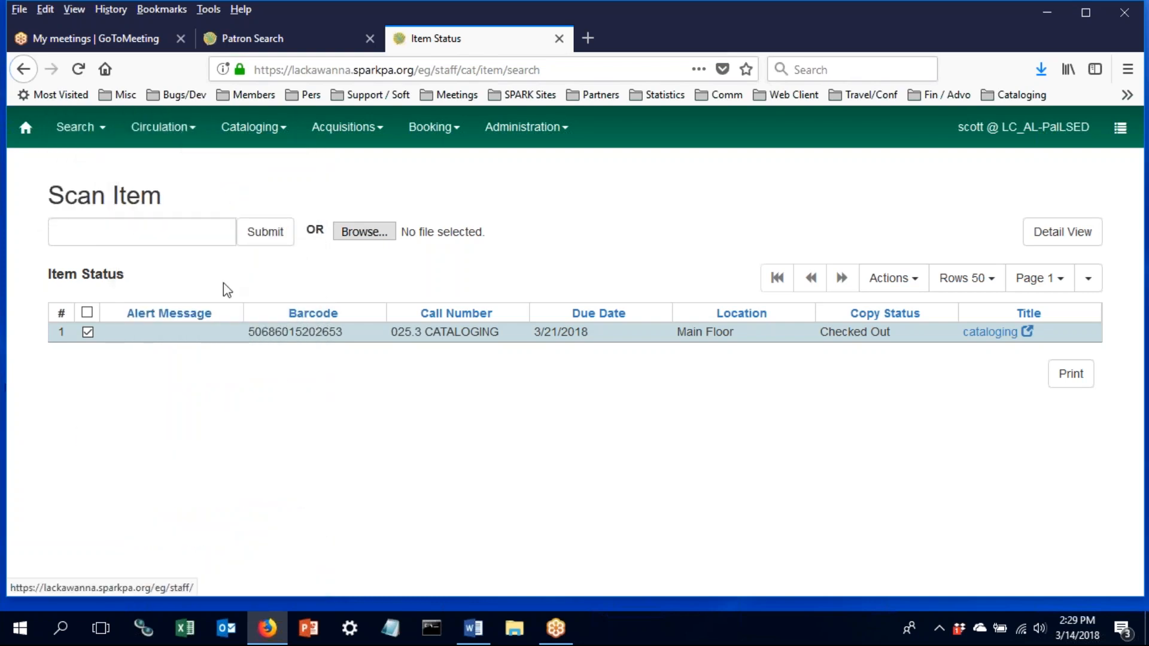
{"action": "left_click", "coordinate": [970, 33]}
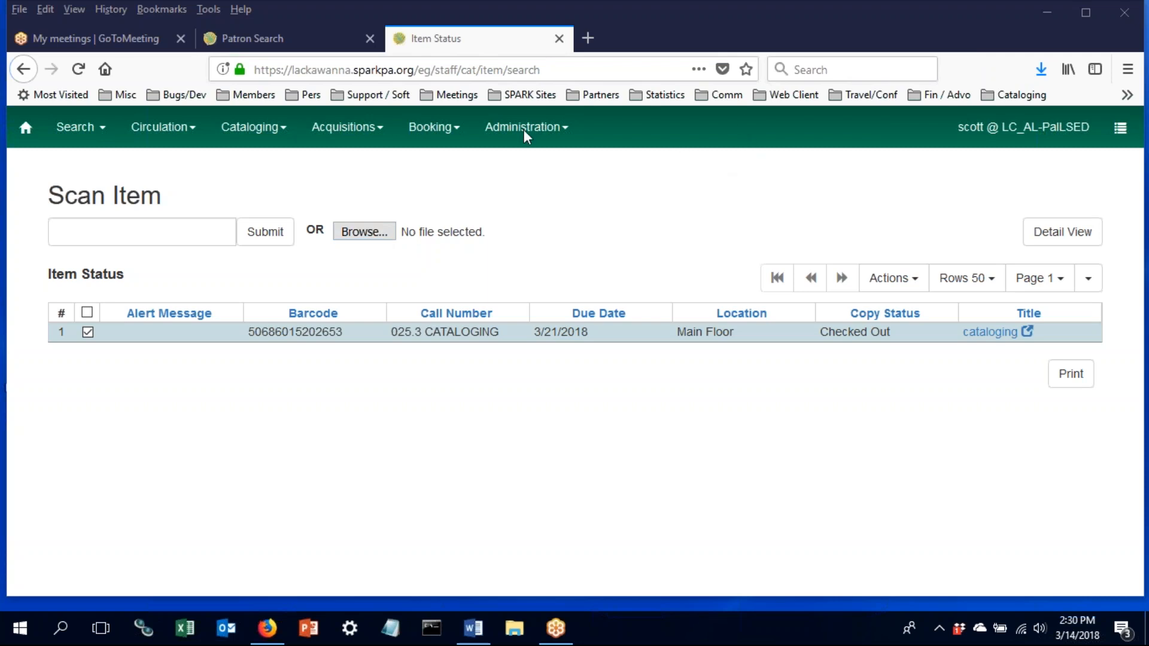
{"action": "left_click", "coordinate": [917, 284]}
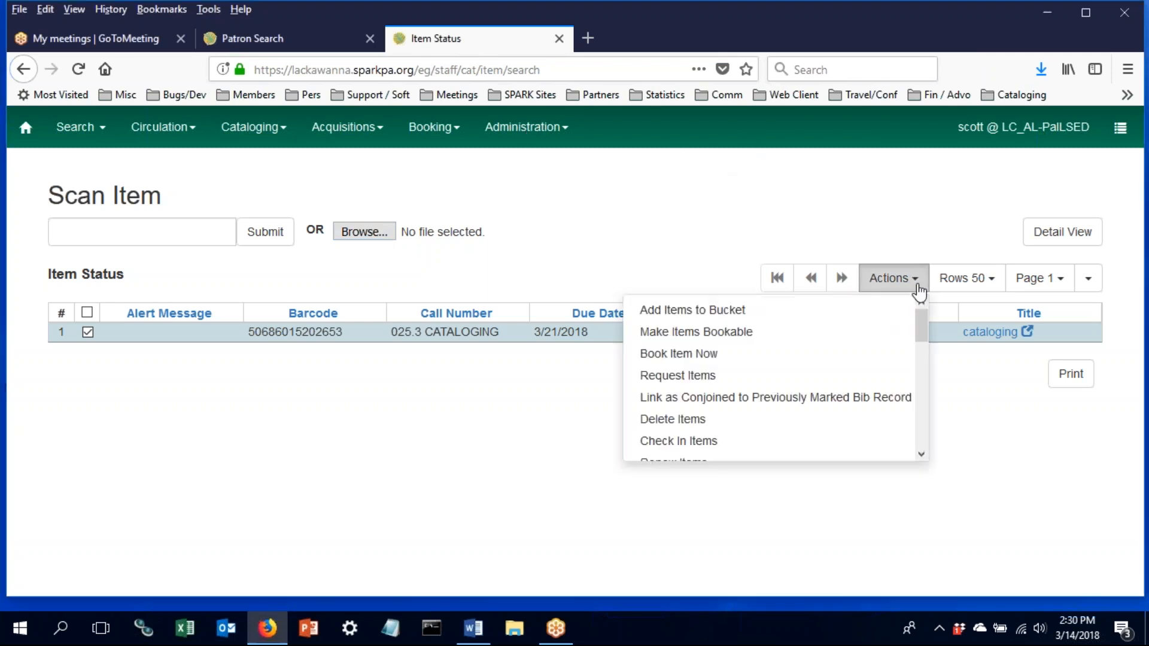
{"action": "left_click", "coordinate": [928, 201]}
{"action": "left_click", "coordinate": [1040, 233]}
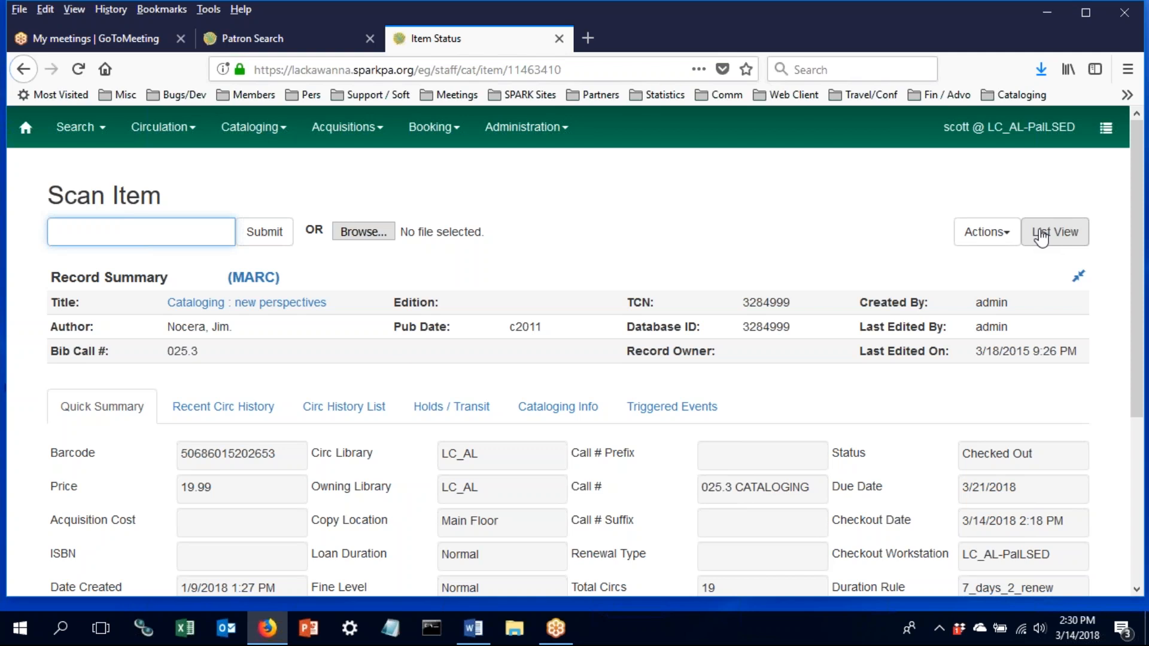
{"action": "left_click", "coordinate": [1041, 236]}
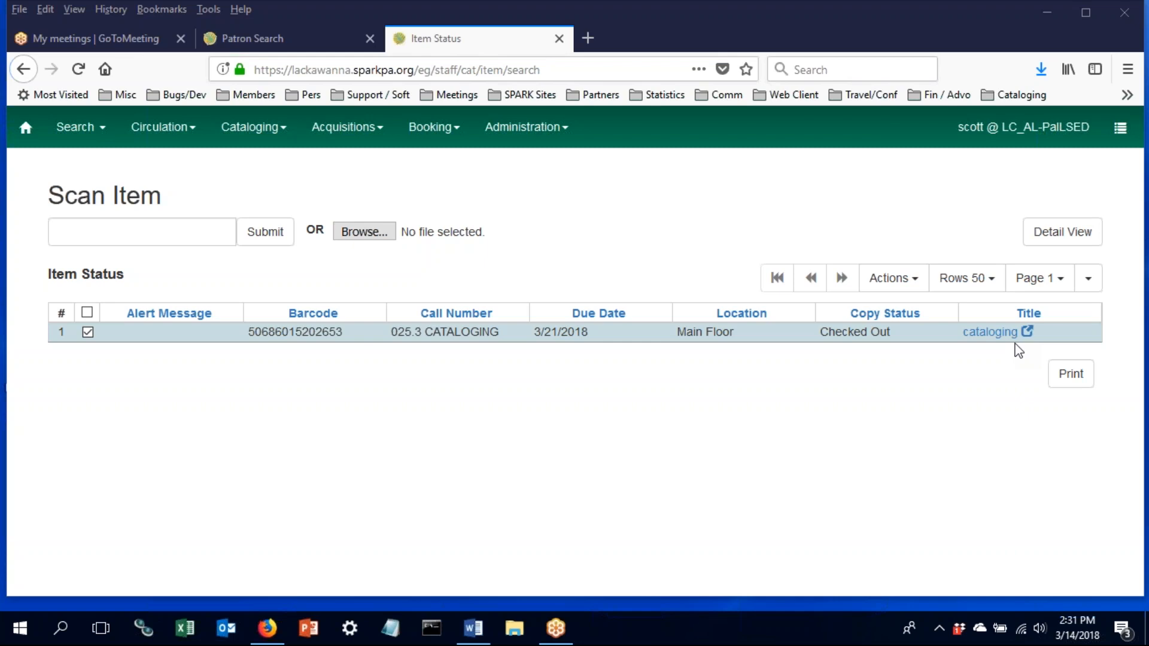
- Run a Digital Bookplate catalog search for the suggested donor name and scroll through the results
{"action": "left_click", "coordinate": [92, 127]}
{"action": "left_click", "coordinate": [123, 206]}
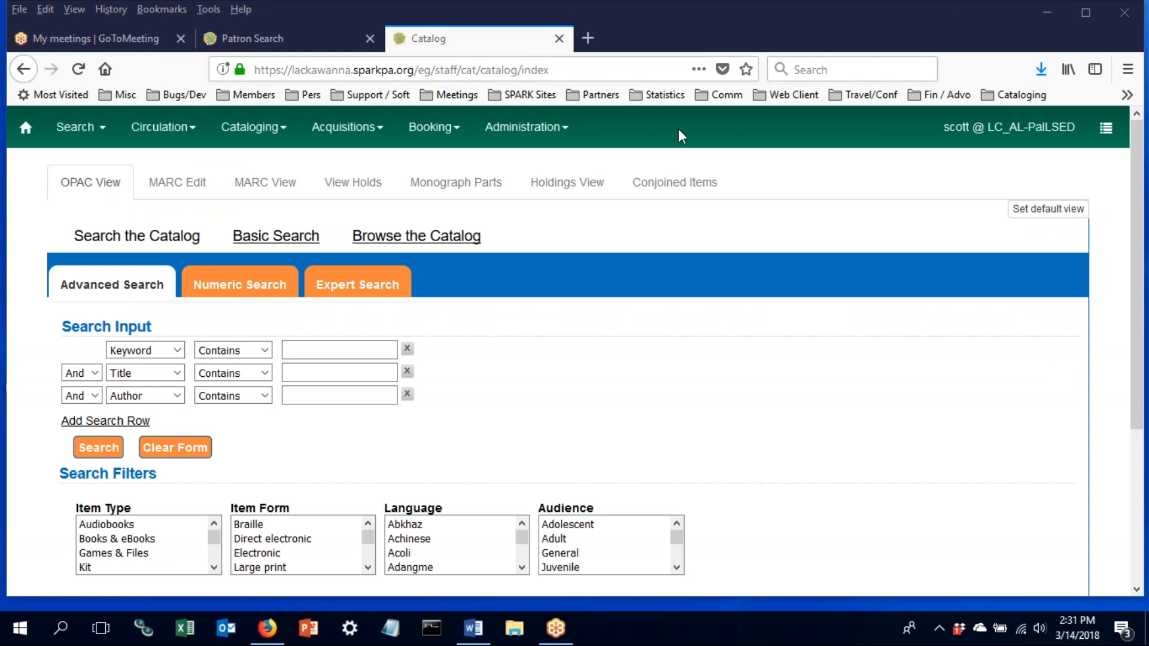
{"action": "left_click", "coordinate": [329, 349]}
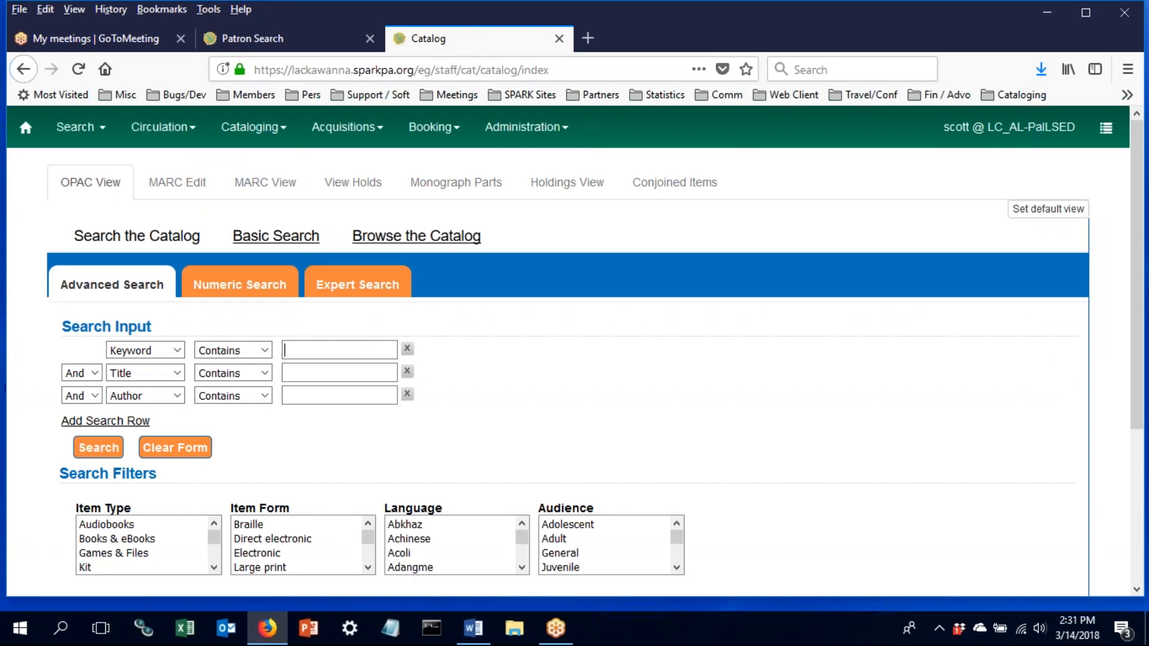
{"action": "left_click", "coordinate": [147, 356]}
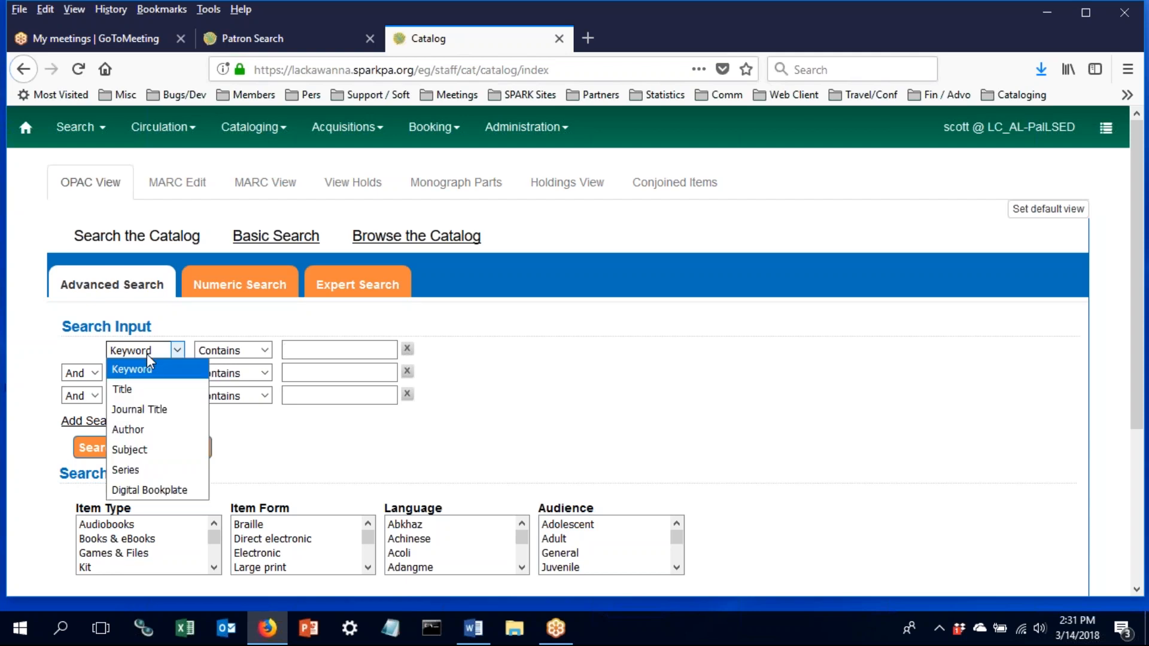
{"action": "left_click", "coordinate": [157, 492]}
{"action": "left_click", "coordinate": [315, 350]}
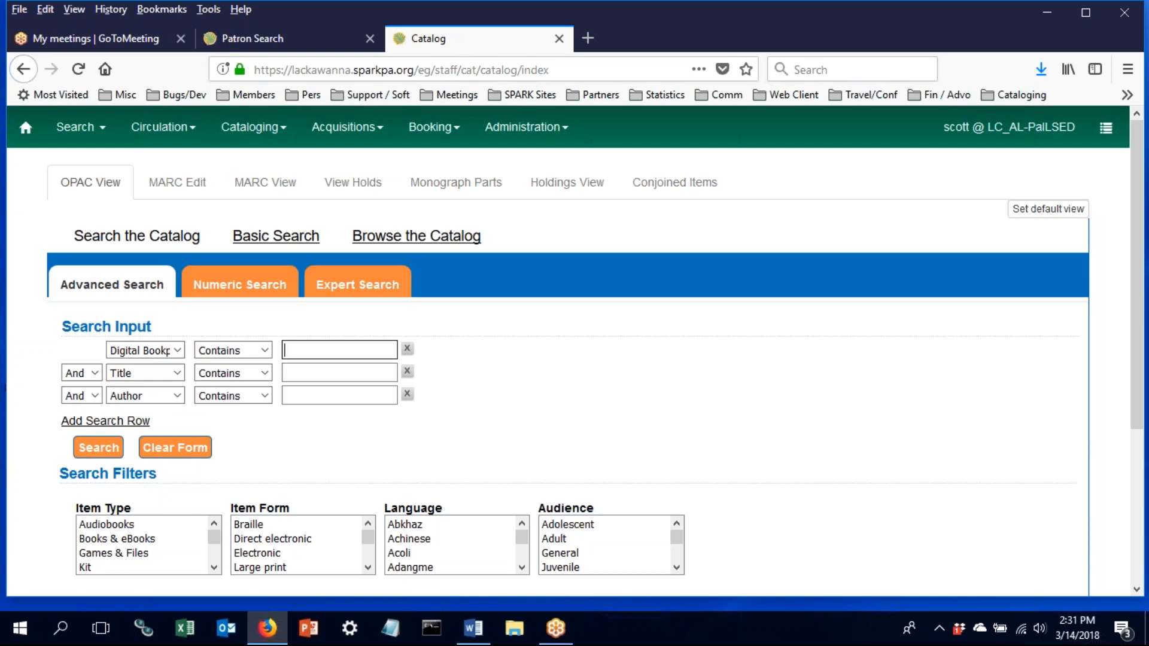
{"action": "type", "text": "di"}
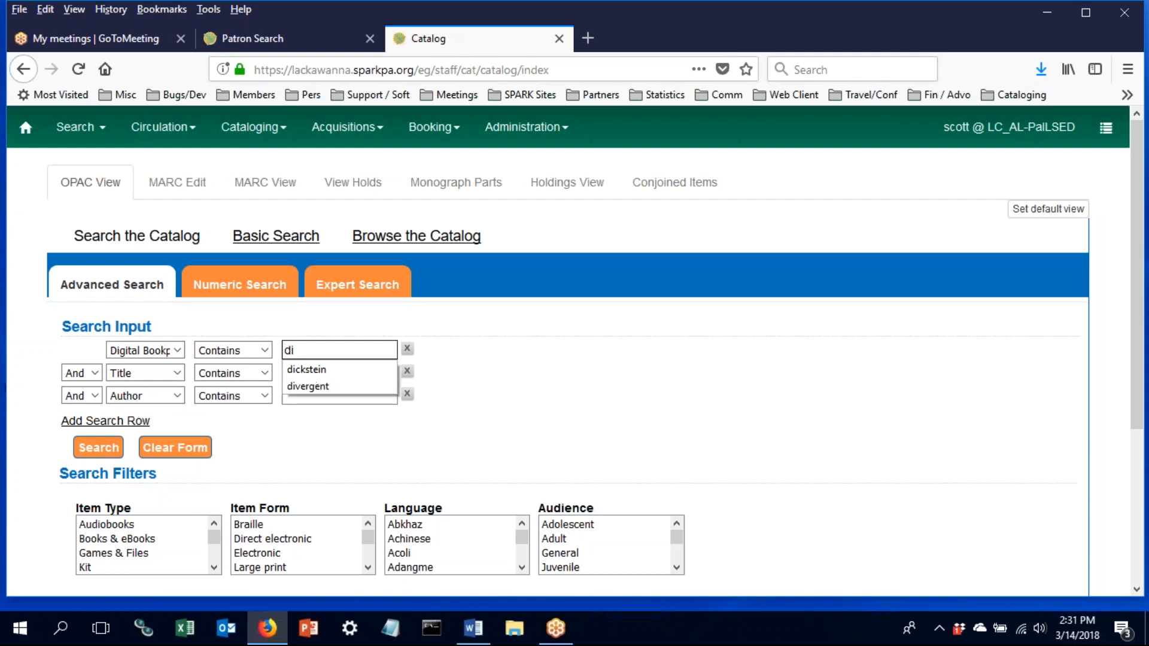
{"action": "left_click", "coordinate": [302, 368]}
{"action": "left_click", "coordinate": [94, 455]}
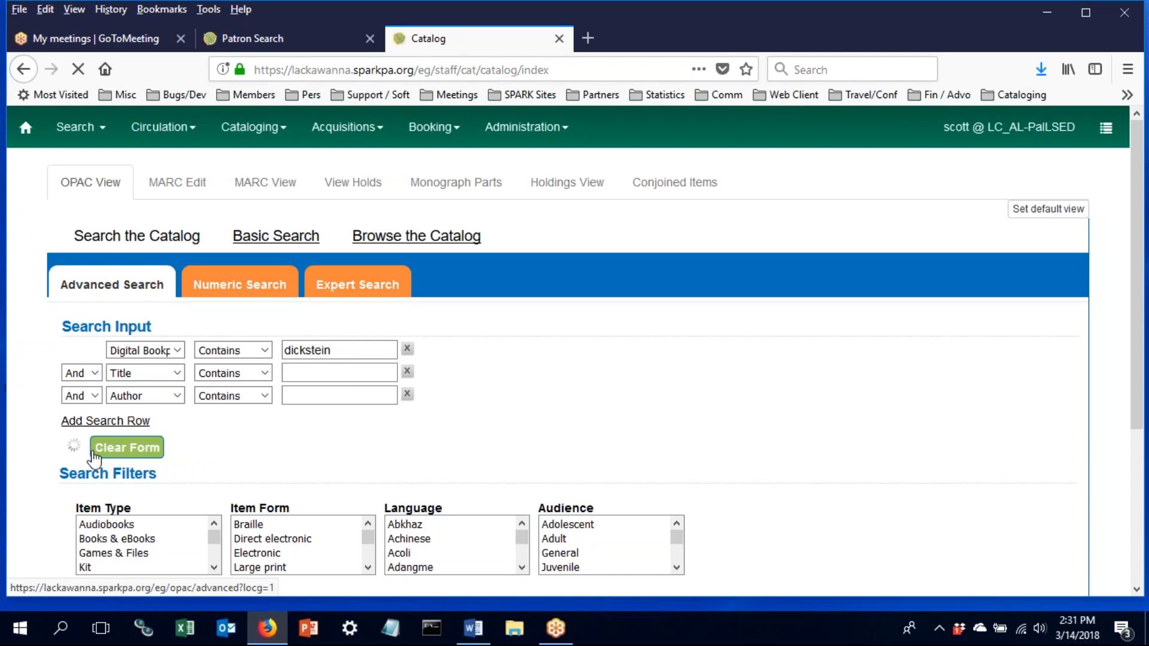
{"action": "scroll", "coordinate": [523, 417], "scroll_direction": "down", "scroll_amount": 5}
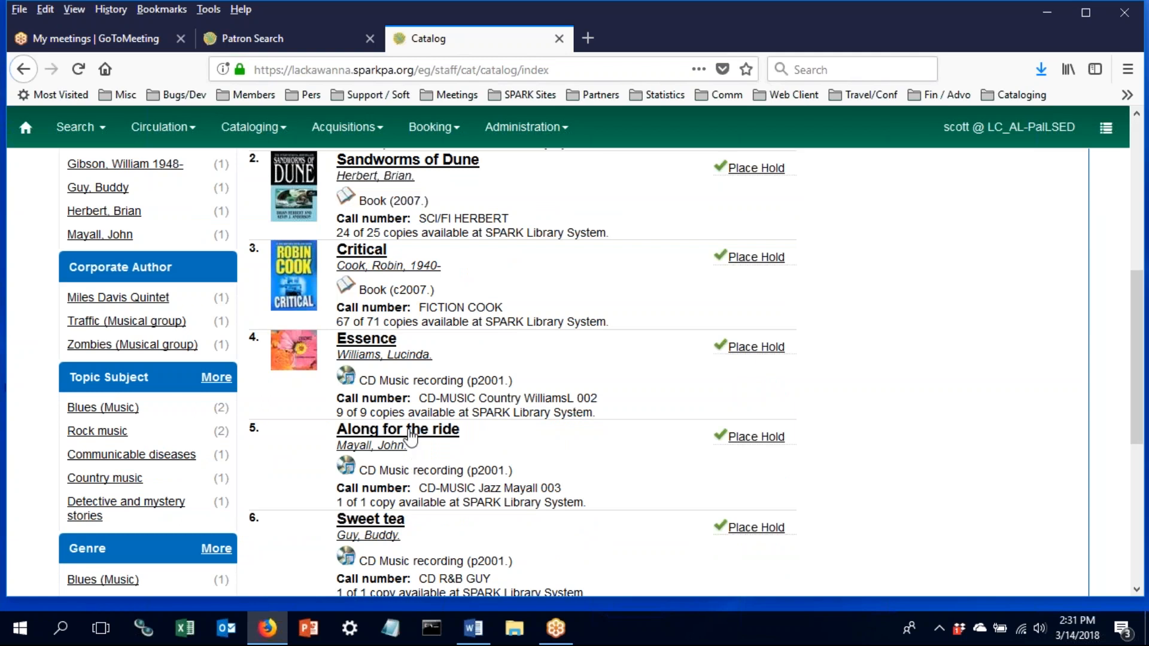
{"action": "left_click", "coordinate": [411, 435]}
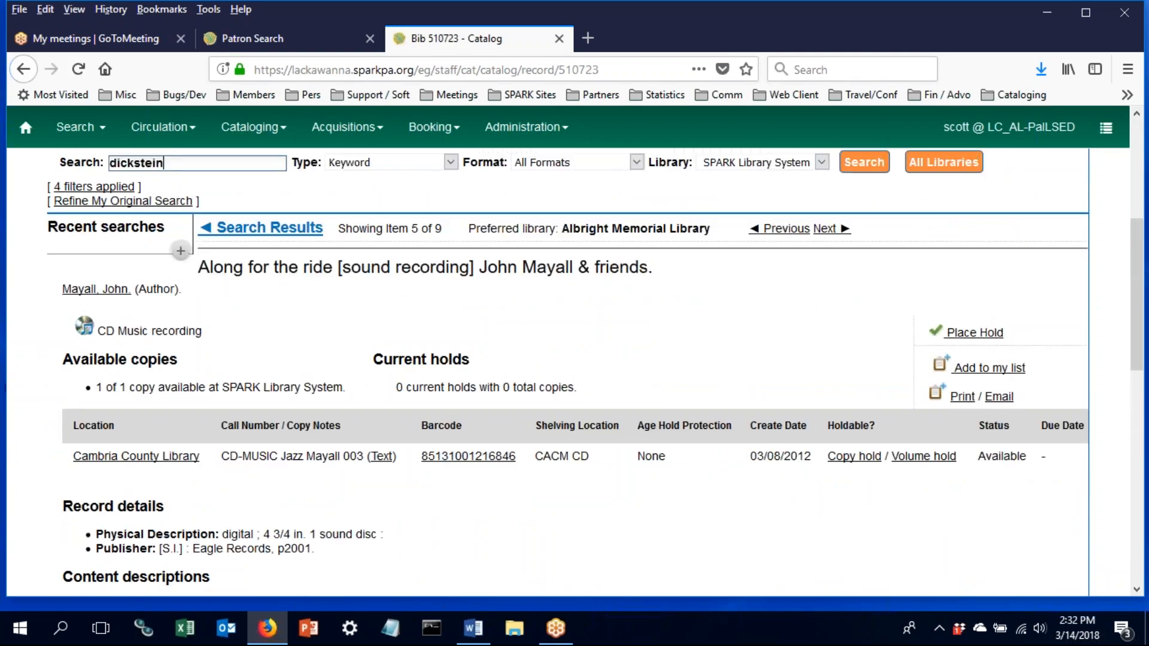
{"action": "scroll", "coordinate": [574, 373], "scroll_direction": "down", "scroll_amount": 4}
{"action": "scroll", "coordinate": [575, 372], "scroll_direction": "down", "scroll_amount": 3}
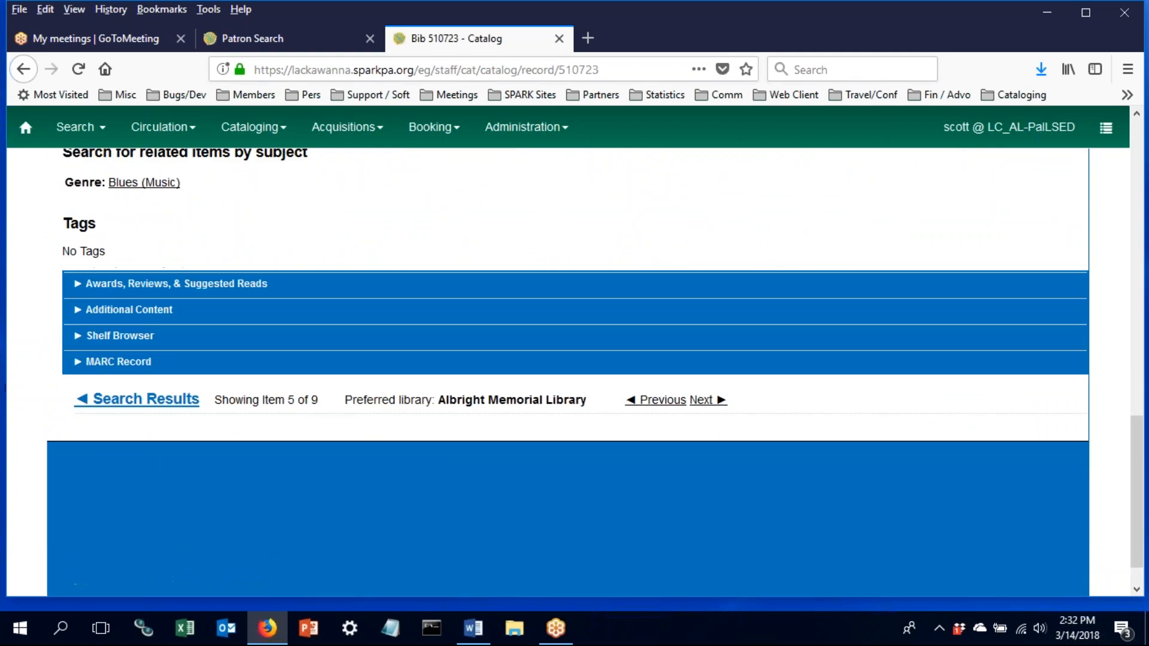
{"action": "scroll", "coordinate": [574, 372], "scroll_direction": "up", "scroll_amount": 5}
{"action": "scroll", "coordinate": [317, 346], "scroll_direction": "up", "scroll_amount": 1}
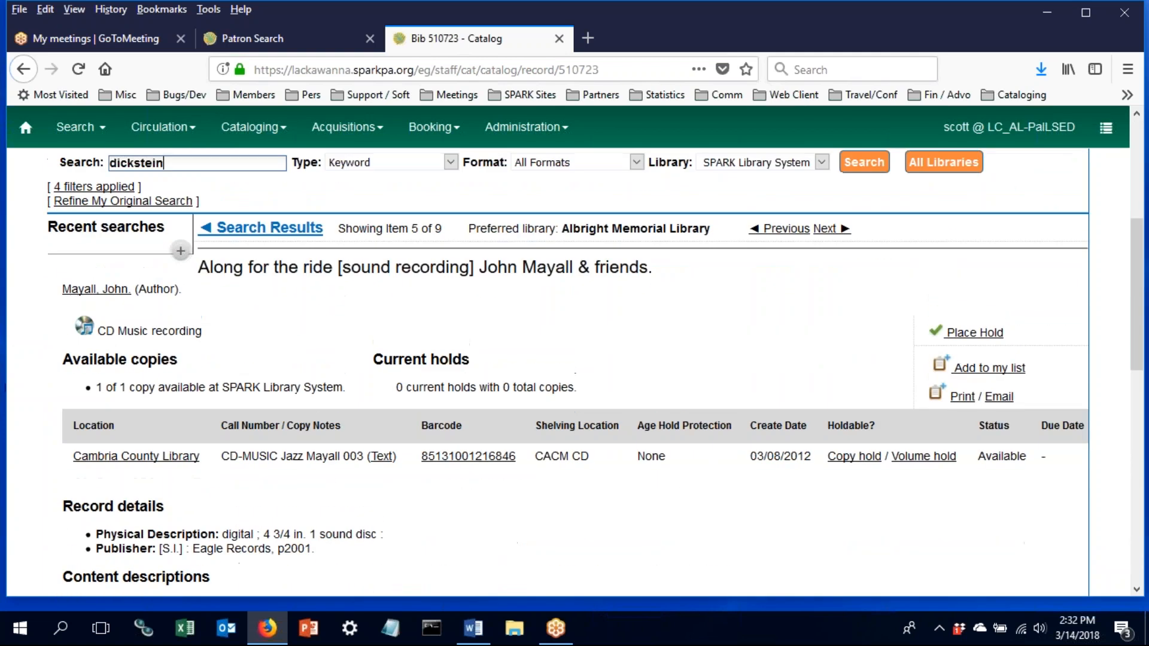
{"action": "left_click", "coordinate": [254, 229]}
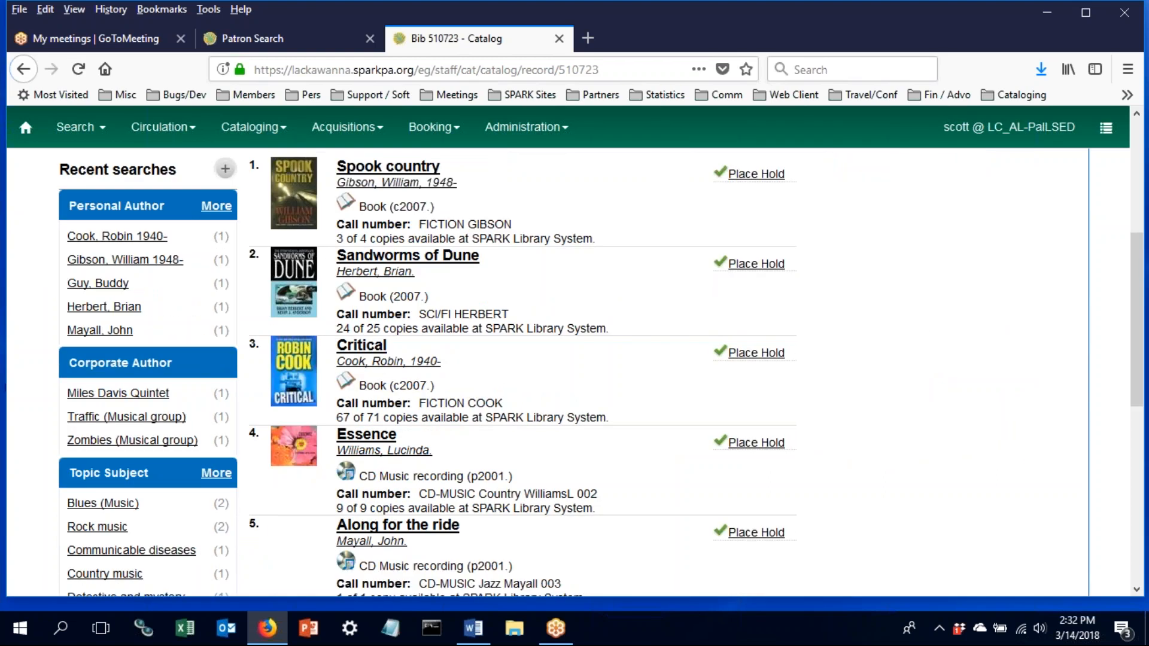
{"action": "scroll", "coordinate": [275, 481], "scroll_direction": "down", "scroll_amount": 3}
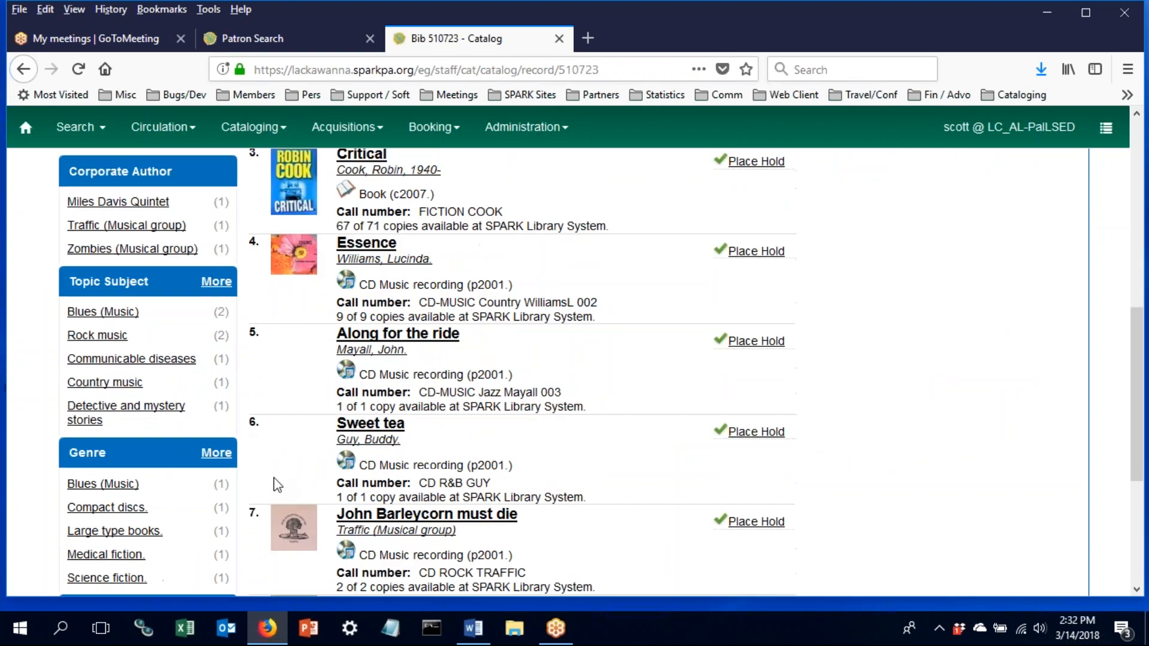
- Open the 'John Barleycorn must die' record and scroll to the copy with the memorial donation bookplate note
{"action": "left_click", "coordinate": [371, 514]}
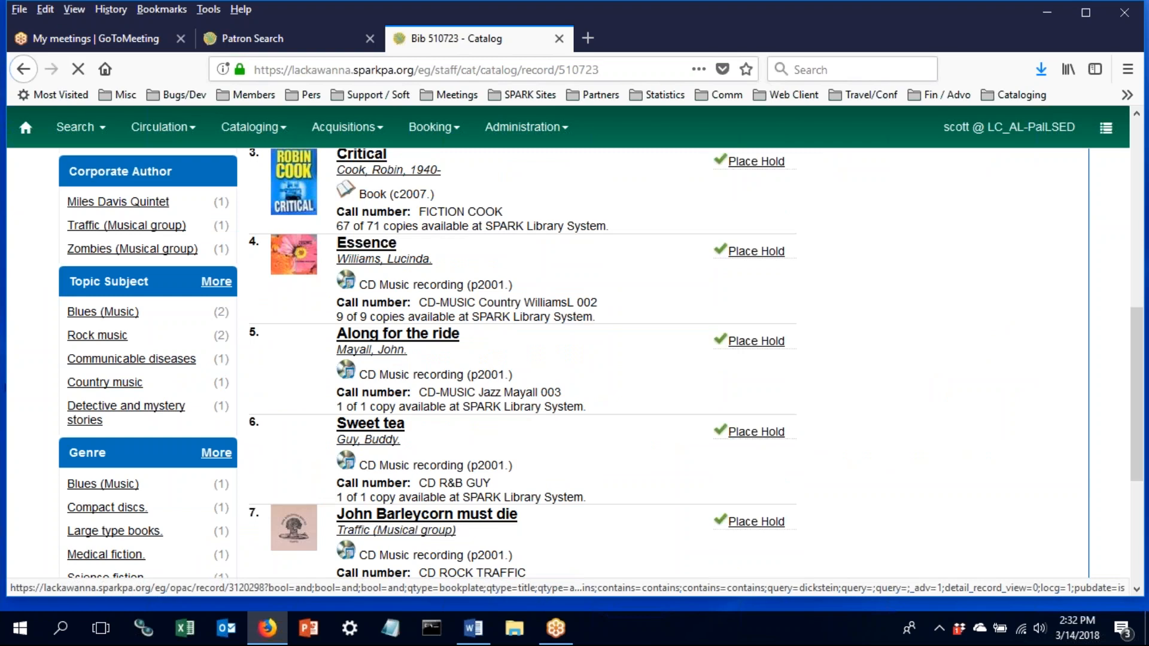
{"action": "scroll", "coordinate": [373, 463], "scroll_direction": "down", "scroll_amount": 5}
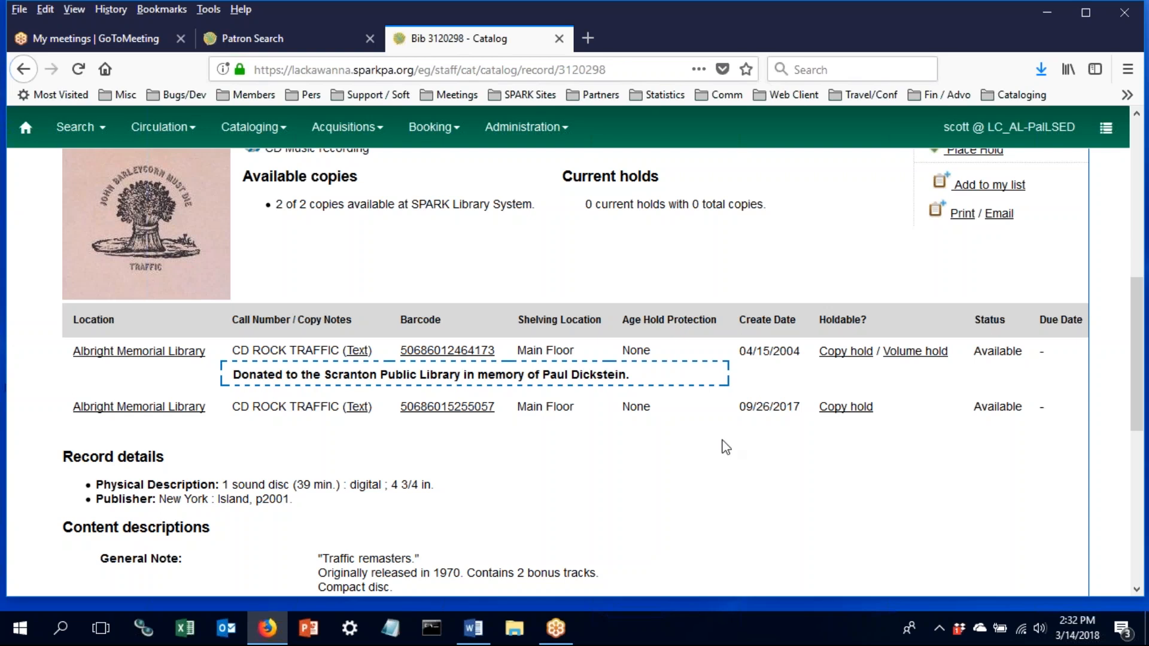
{"action": "left_click", "coordinate": [1041, 626]}
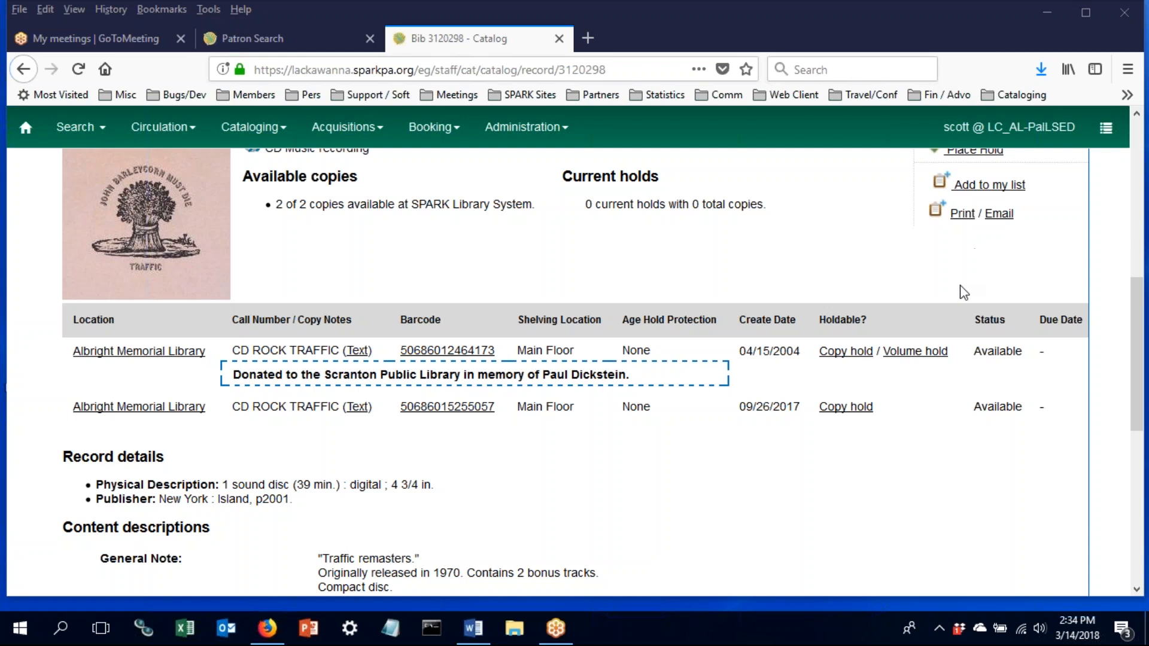
- Start a hold request on the Traffic CD record with Place Hold
{"action": "left_click", "coordinate": [973, 152]}
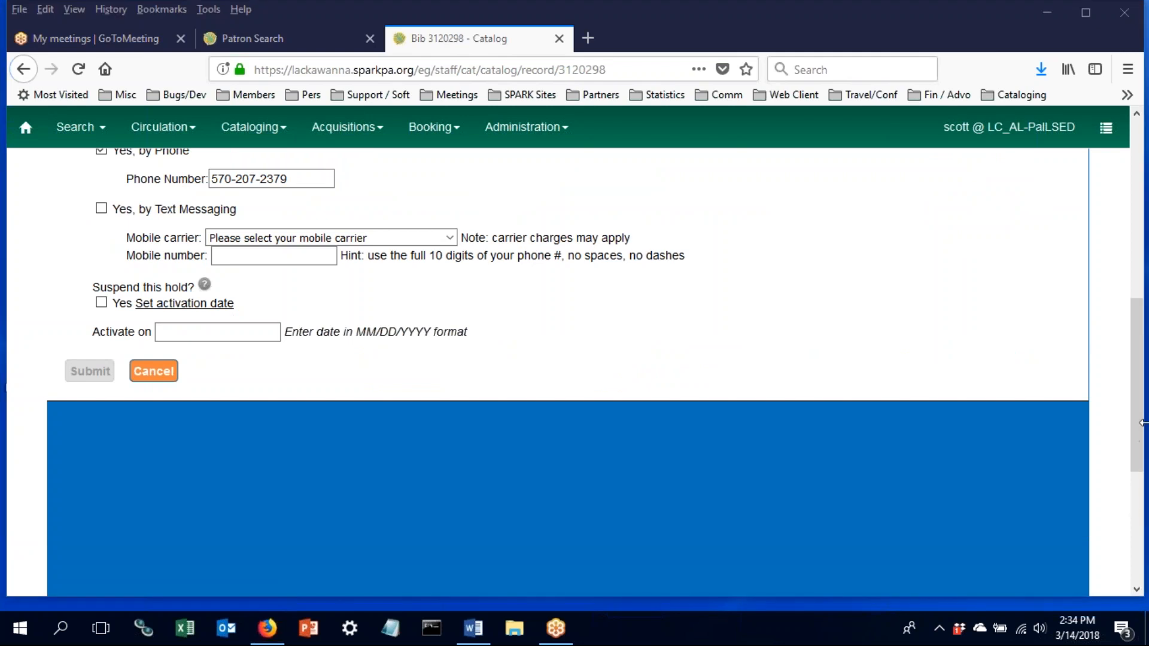
- On the hold form, preview the Patron Search lookup from the barcode field, then close it unused
{"action": "left_click_drag", "start_coordinate": [1139, 417], "coordinate": [1139, 295]}
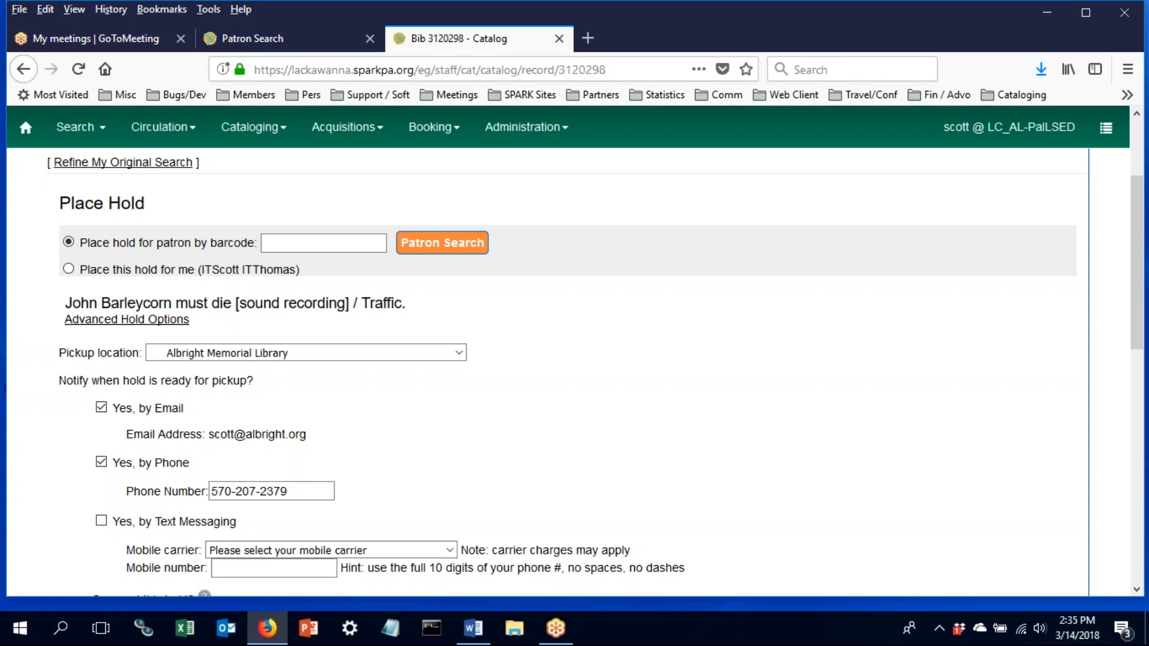
{"action": "left_click", "coordinate": [323, 243]}
{"action": "left_click", "coordinate": [445, 256]}
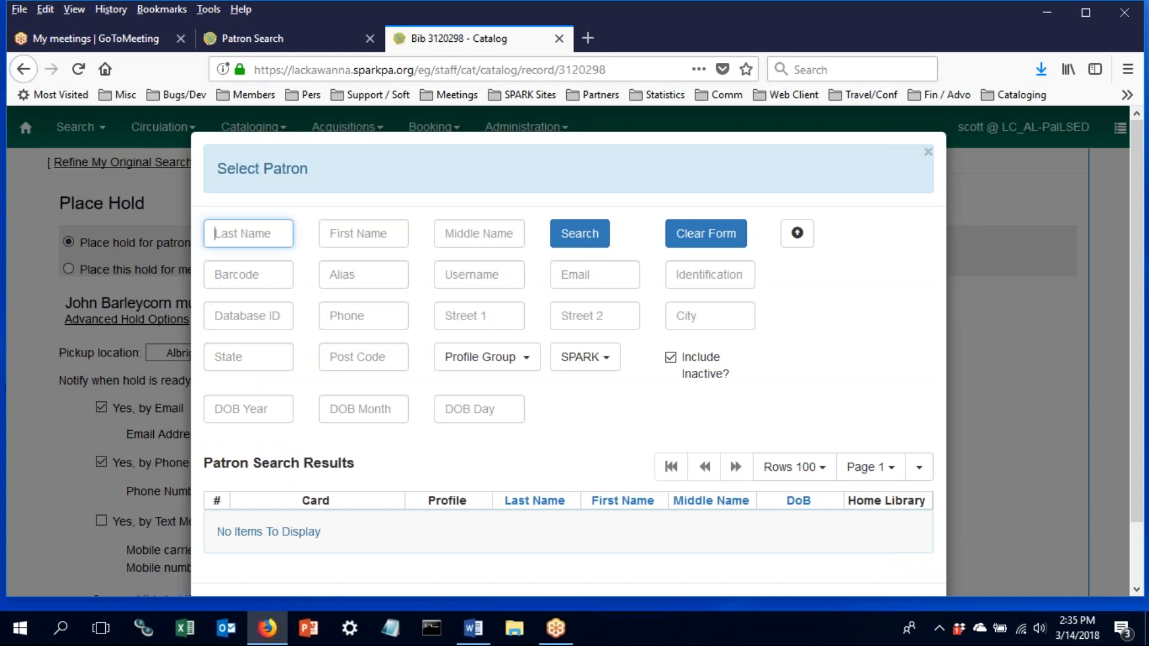
{"action": "left_click", "coordinate": [928, 152]}
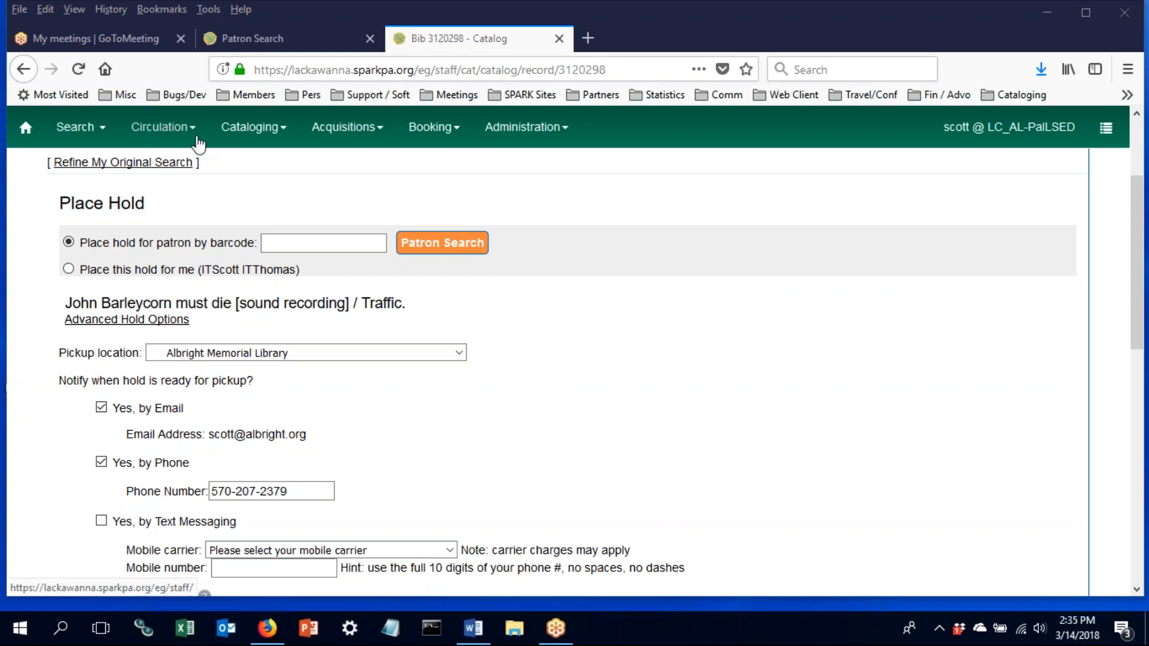
- Navigate through the Search and Circulation menus to the Check Out patron barcode page
{"action": "left_click", "coordinate": [90, 130]}
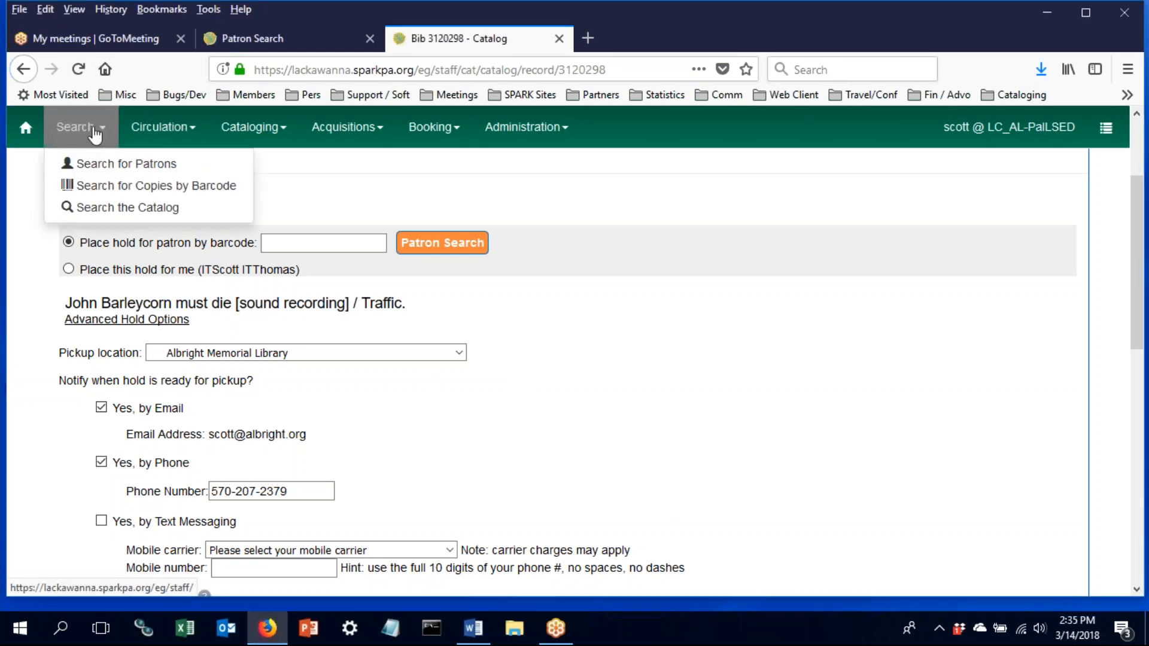
{"action": "left_click", "coordinate": [141, 130]}
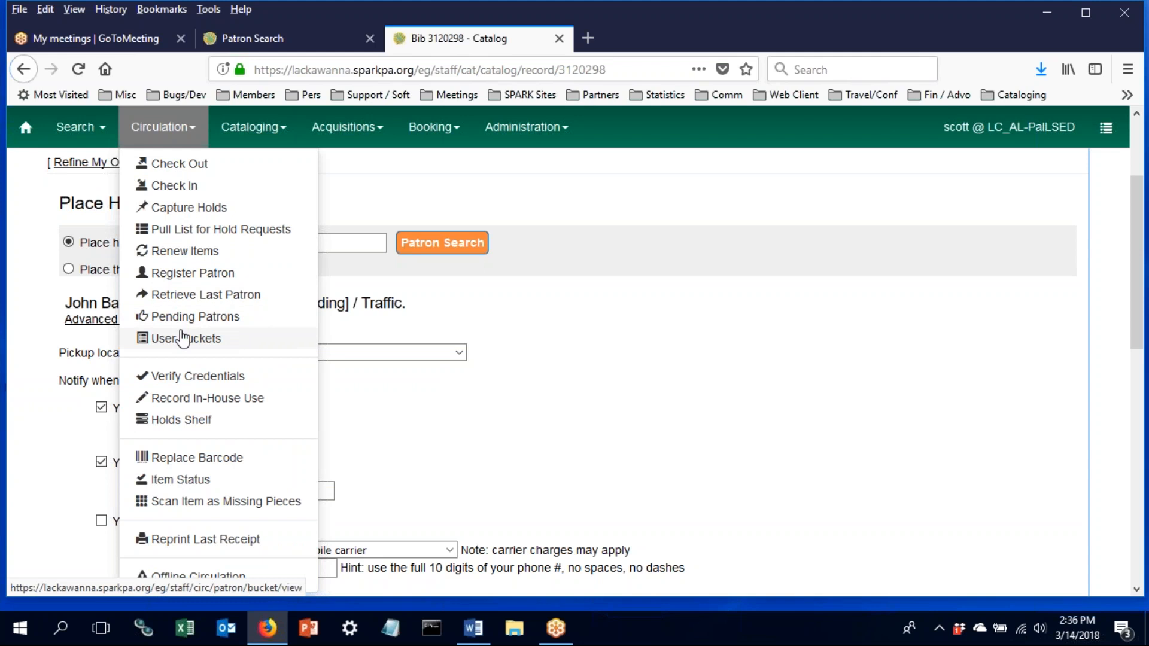
{"action": "left_click", "coordinate": [157, 164]}
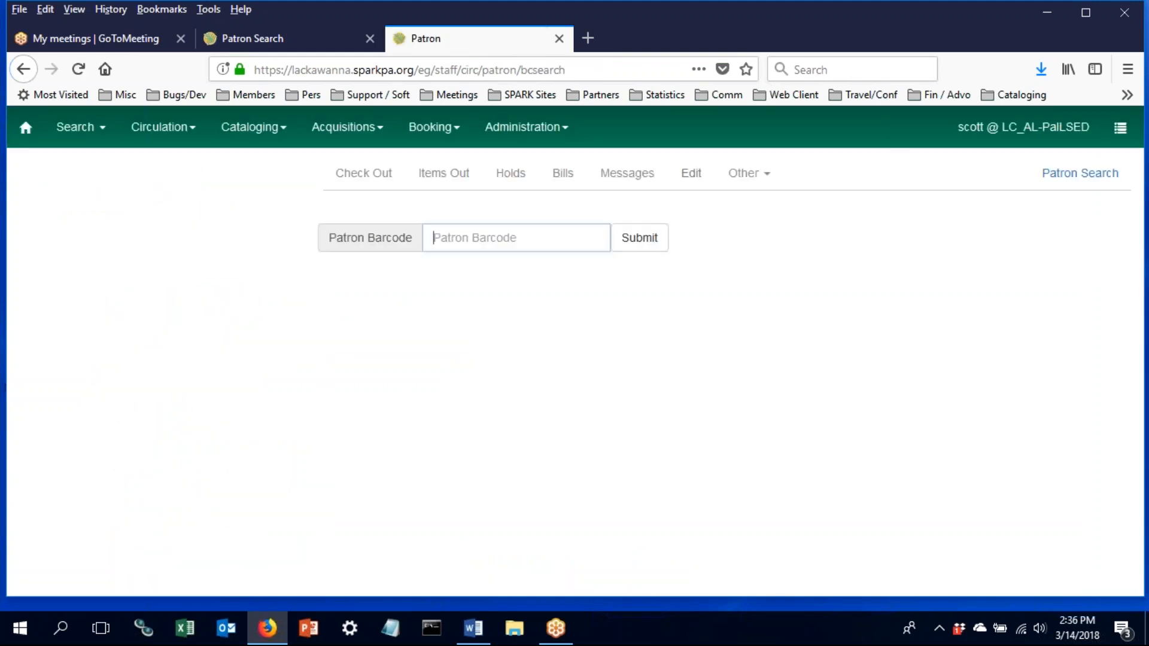
{"action": "left_click", "coordinate": [722, 127]}
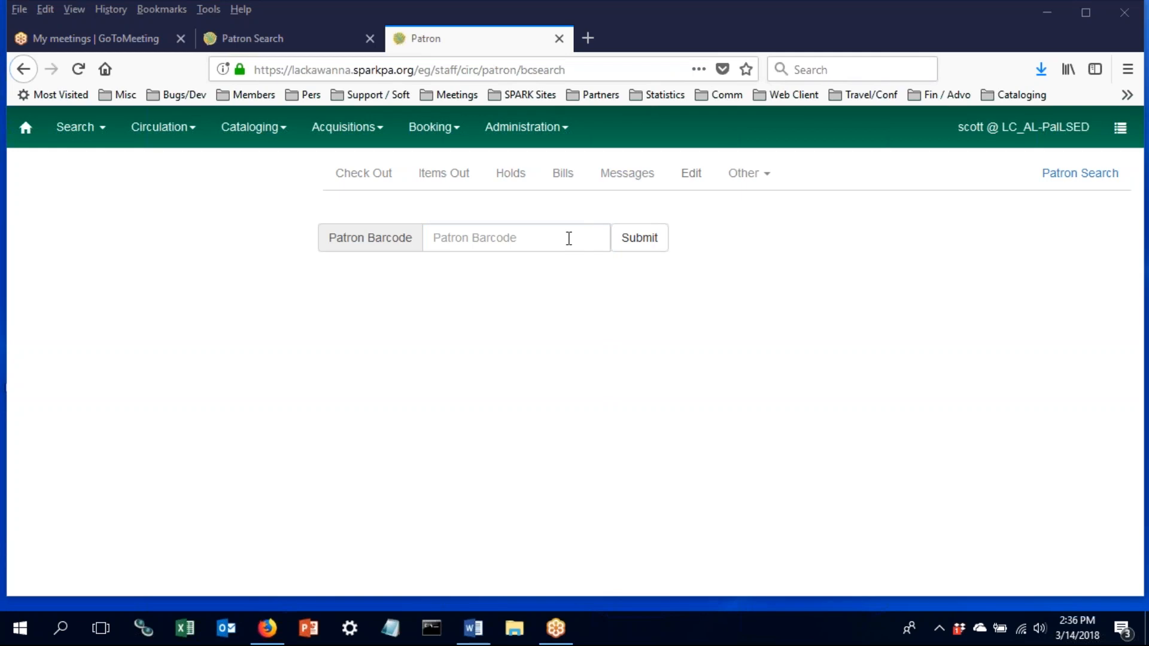
{"action": "left_click", "coordinate": [175, 131]}
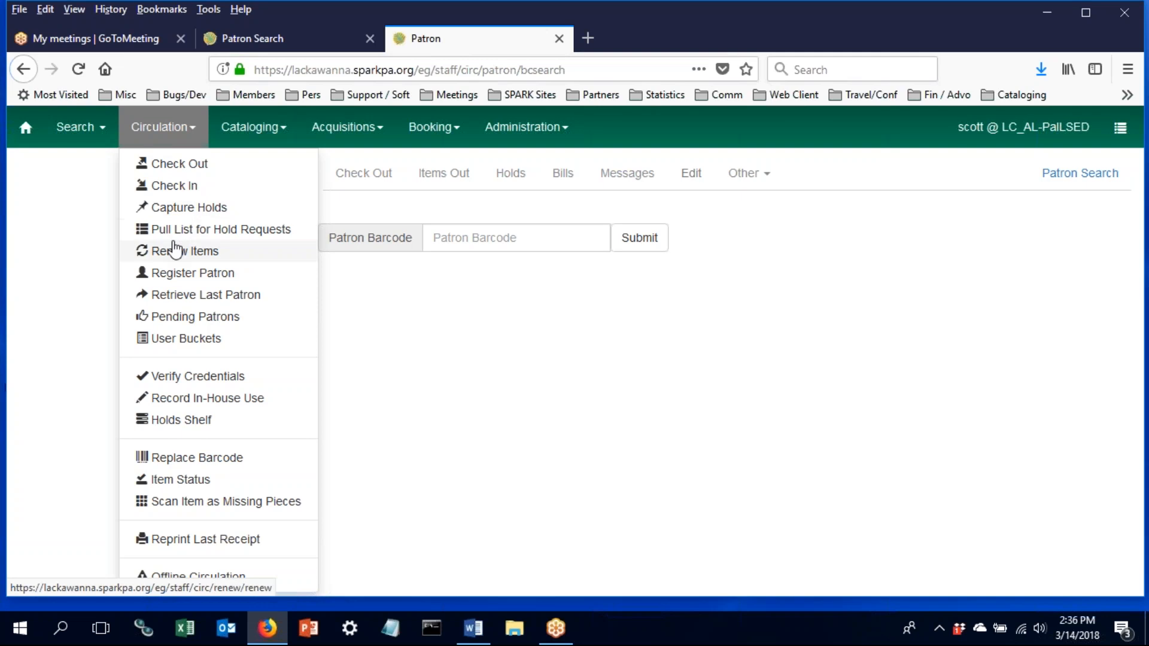
- Open Circulation > User Buckets, switch to Pending Users, and browse for a patron file
{"action": "left_click", "coordinate": [170, 341]}
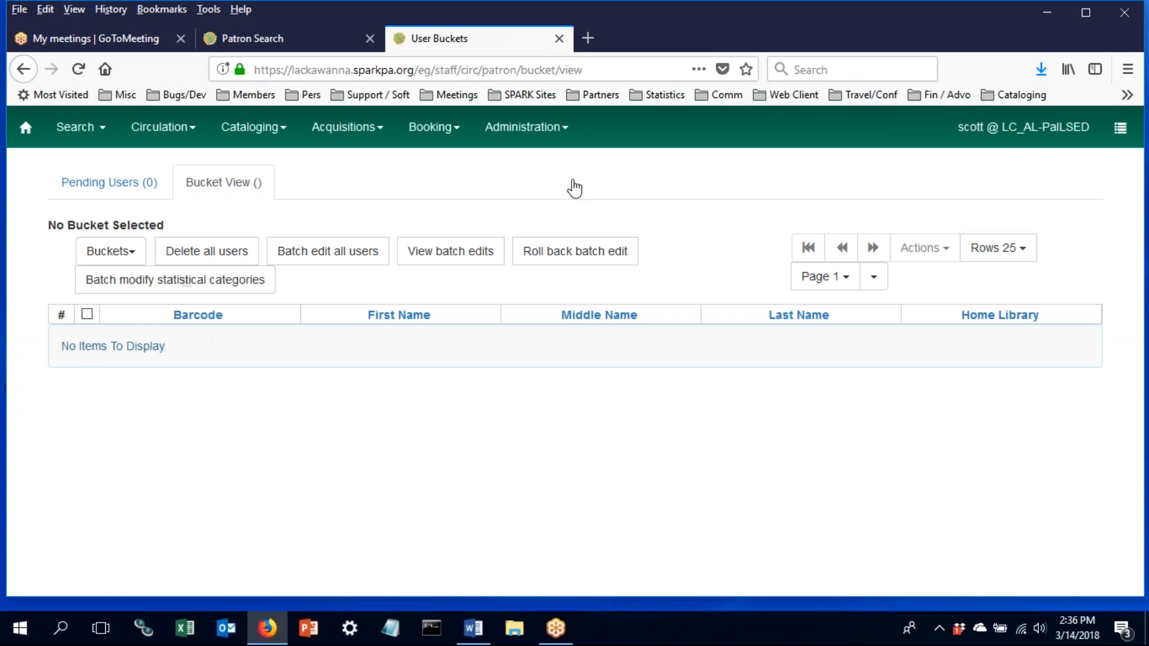
{"action": "left_click", "coordinate": [119, 187]}
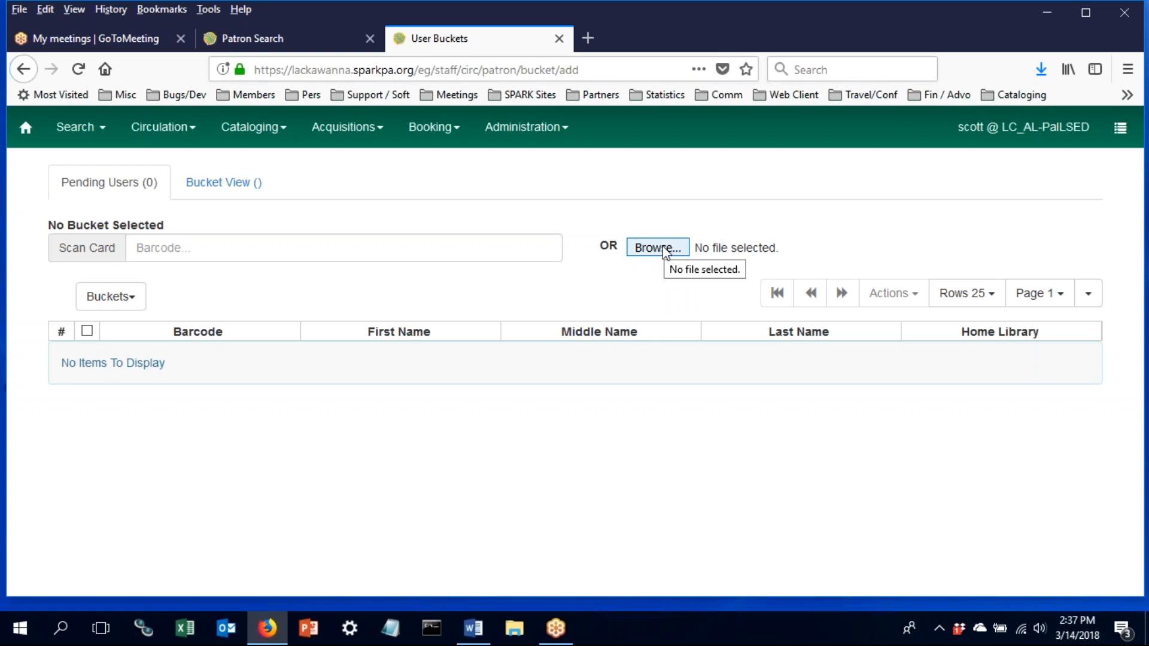
{"action": "left_click", "coordinate": [665, 248]}
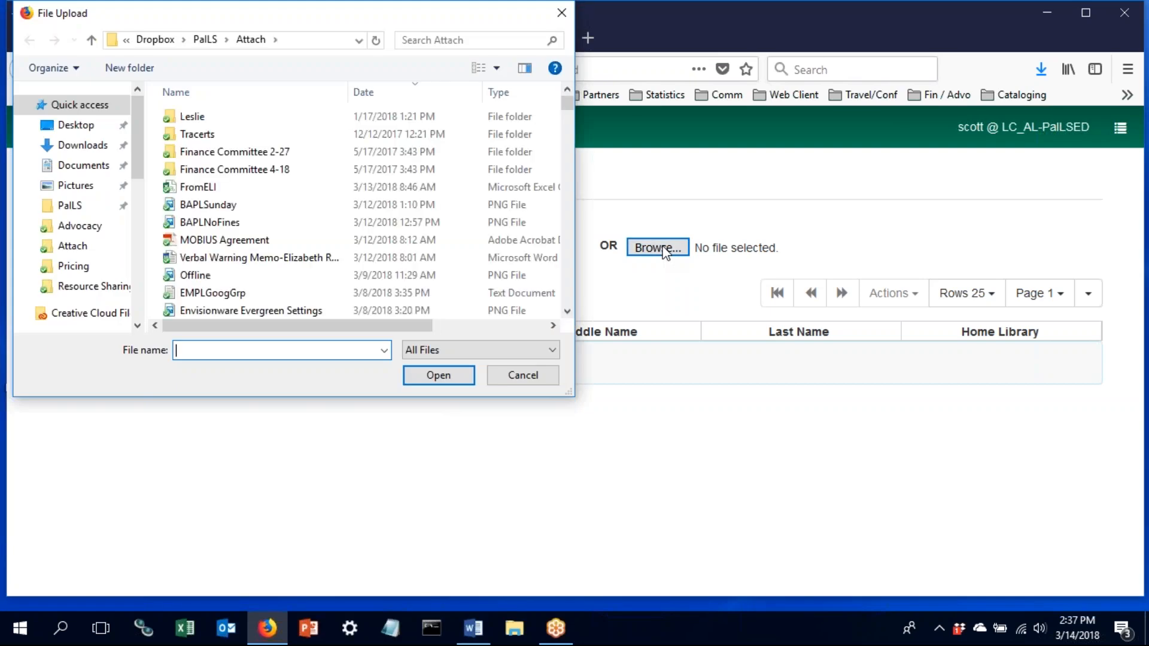
- Load ten pending users from FromELI.csv, select them all, and target the Demo bucket
{"action": "double_click", "coordinate": [272, 187]}
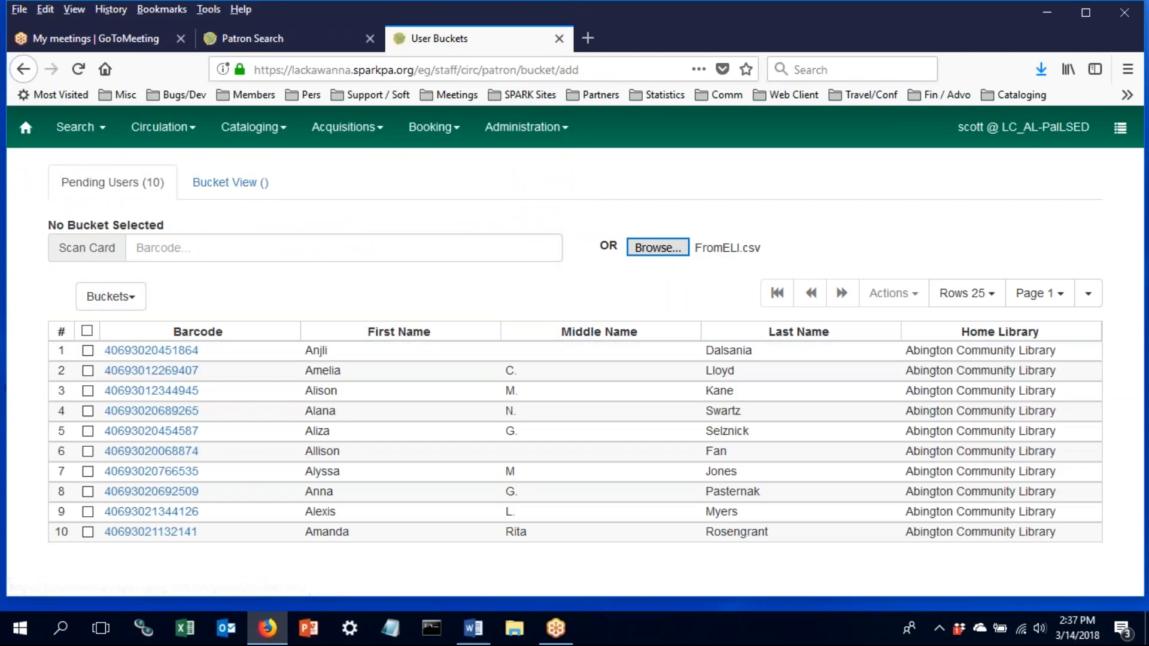
{"action": "left_click", "coordinate": [90, 333]}
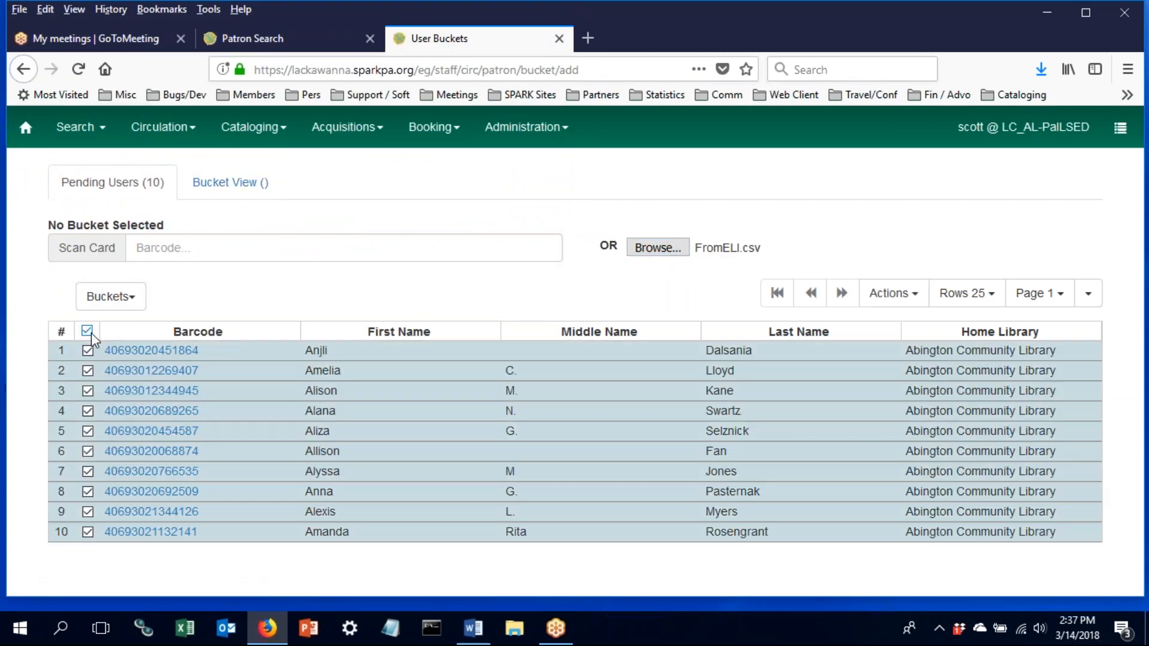
{"action": "left_click", "coordinate": [134, 305]}
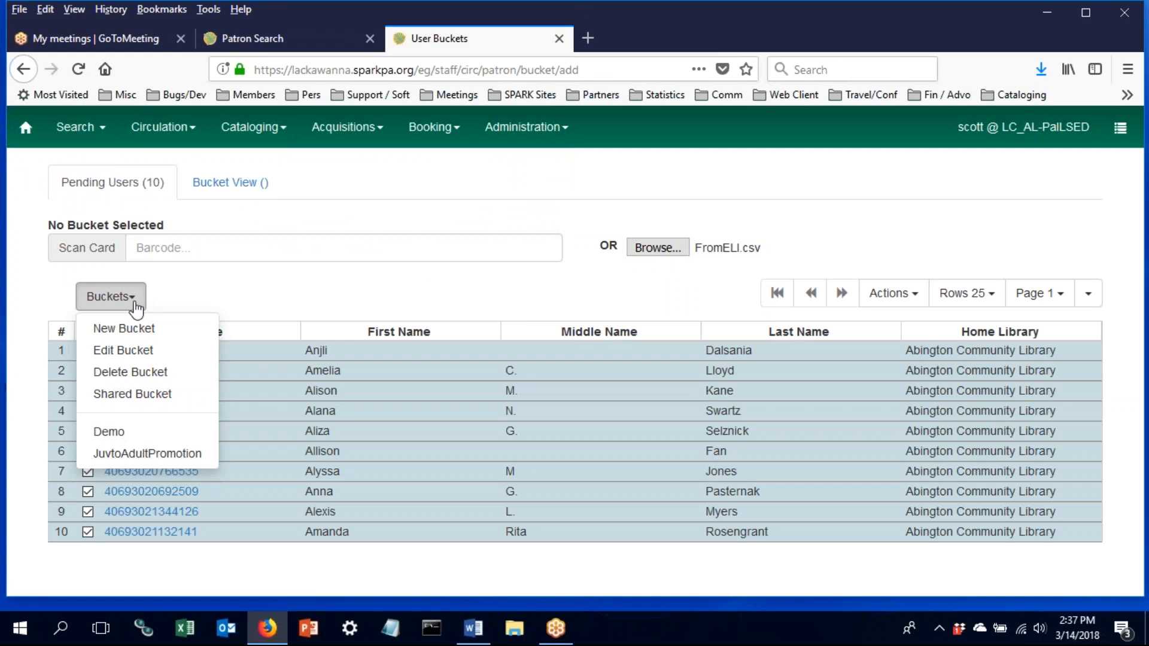
{"action": "left_click", "coordinate": [133, 432]}
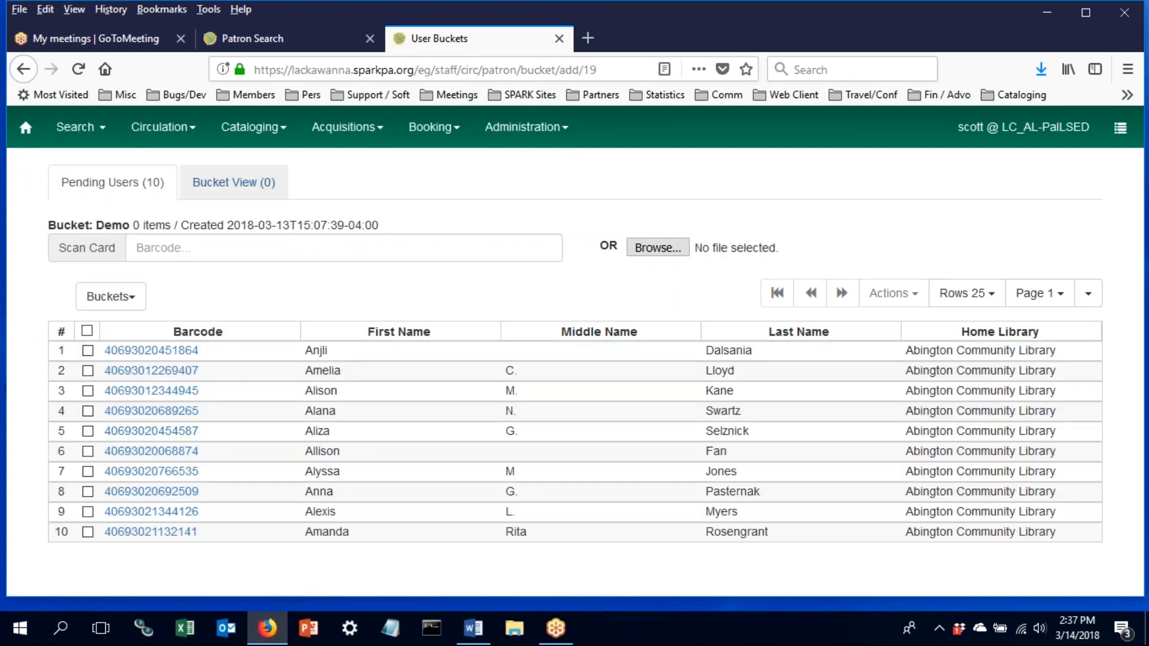
- In Bucket View, switch from the Demo bucket to JuvtoAdultPromotion to list its ten users
{"action": "left_click", "coordinate": [220, 188]}
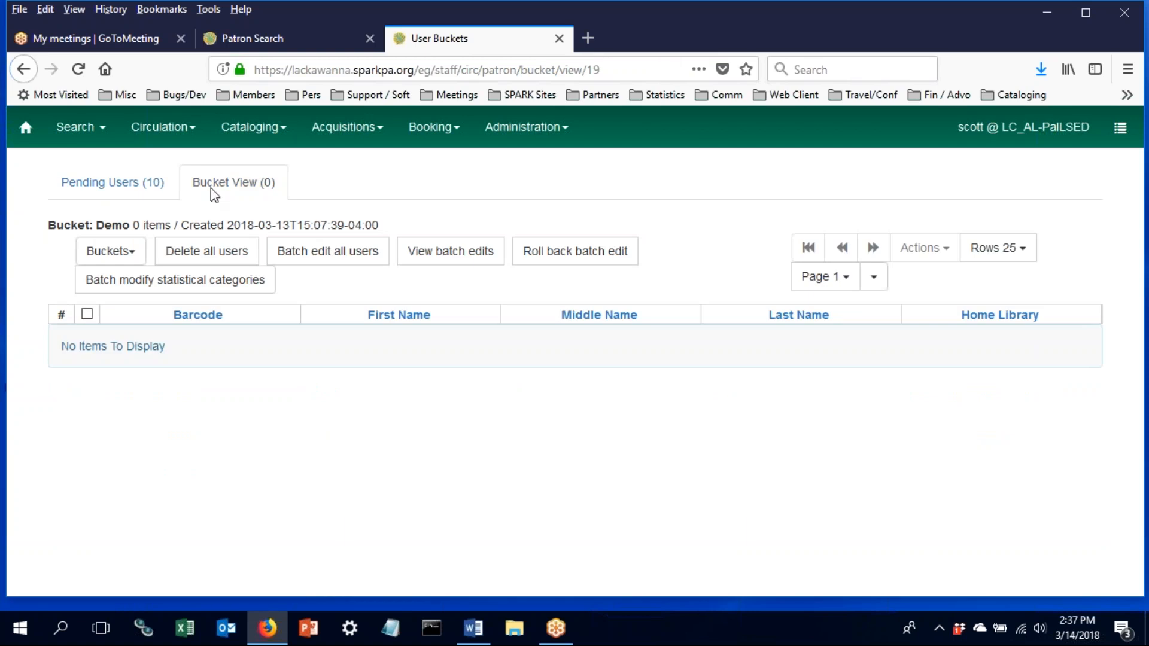
{"action": "left_click", "coordinate": [130, 257]}
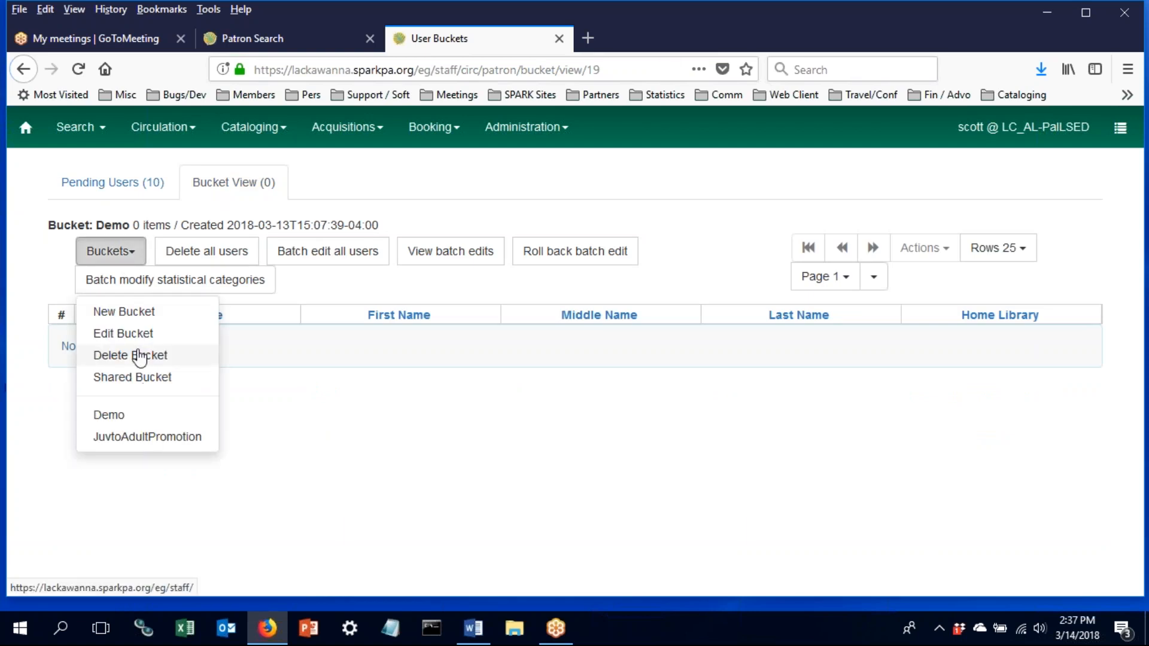
{"action": "left_click", "coordinate": [124, 413]}
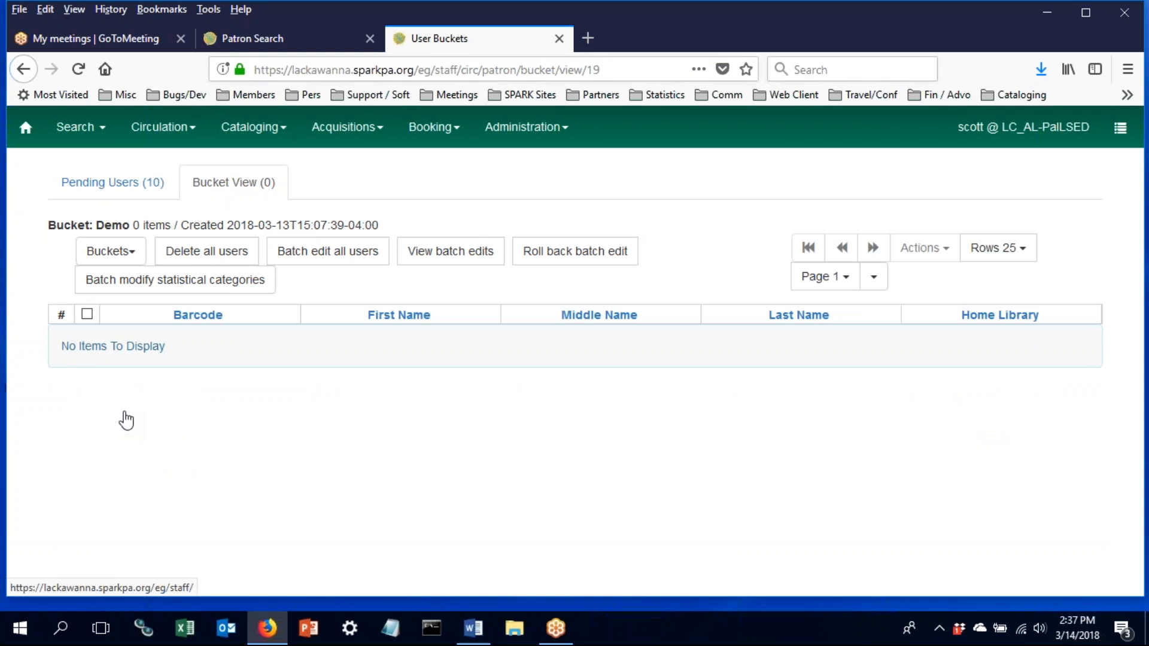
{"action": "left_click", "coordinate": [119, 266]}
{"action": "left_click", "coordinate": [126, 437]}
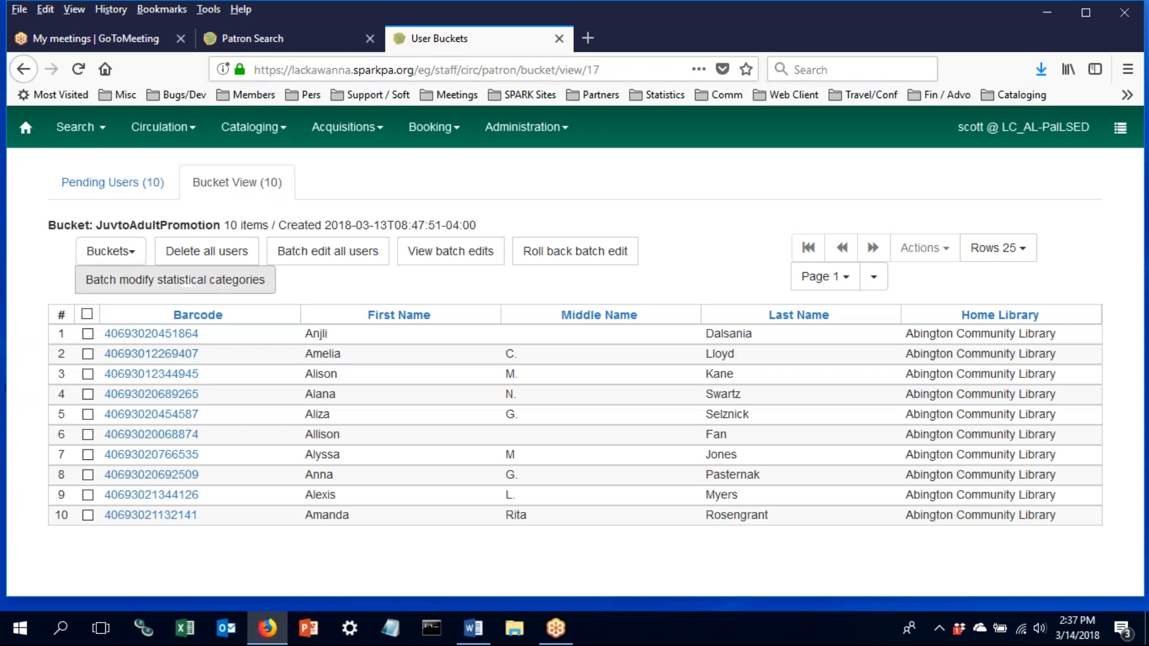
- Open the batch edit form for all users in the JuvtoAdultPromotion bucket
{"action": "left_click", "coordinate": [113, 256]}
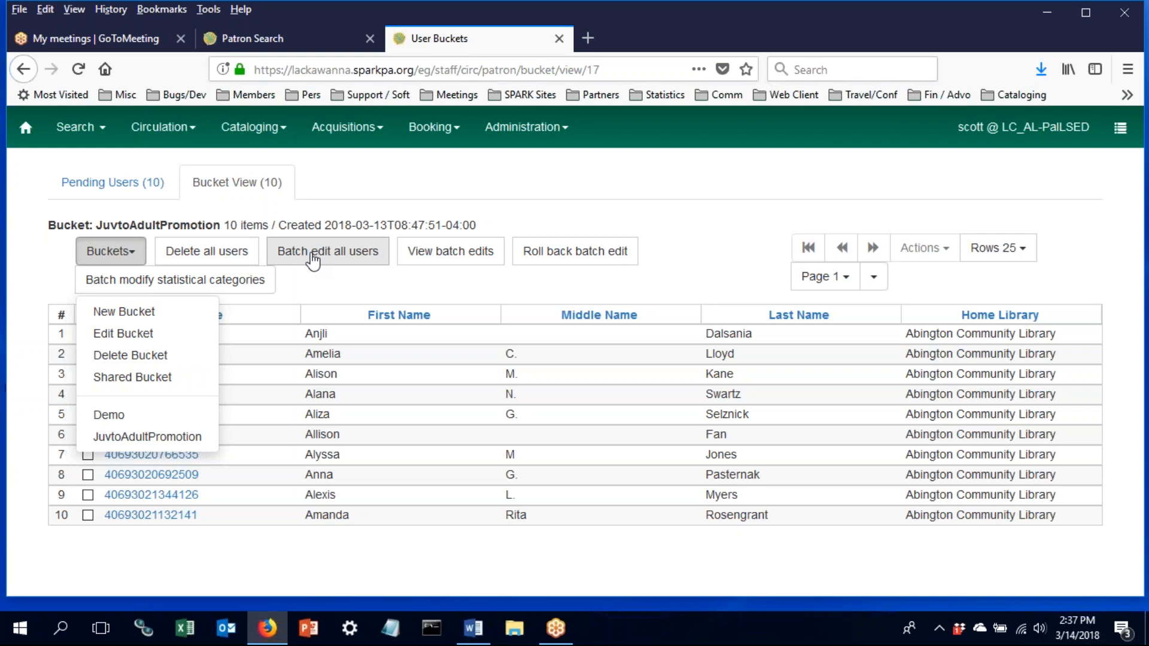
{"action": "left_click", "coordinate": [470, 291]}
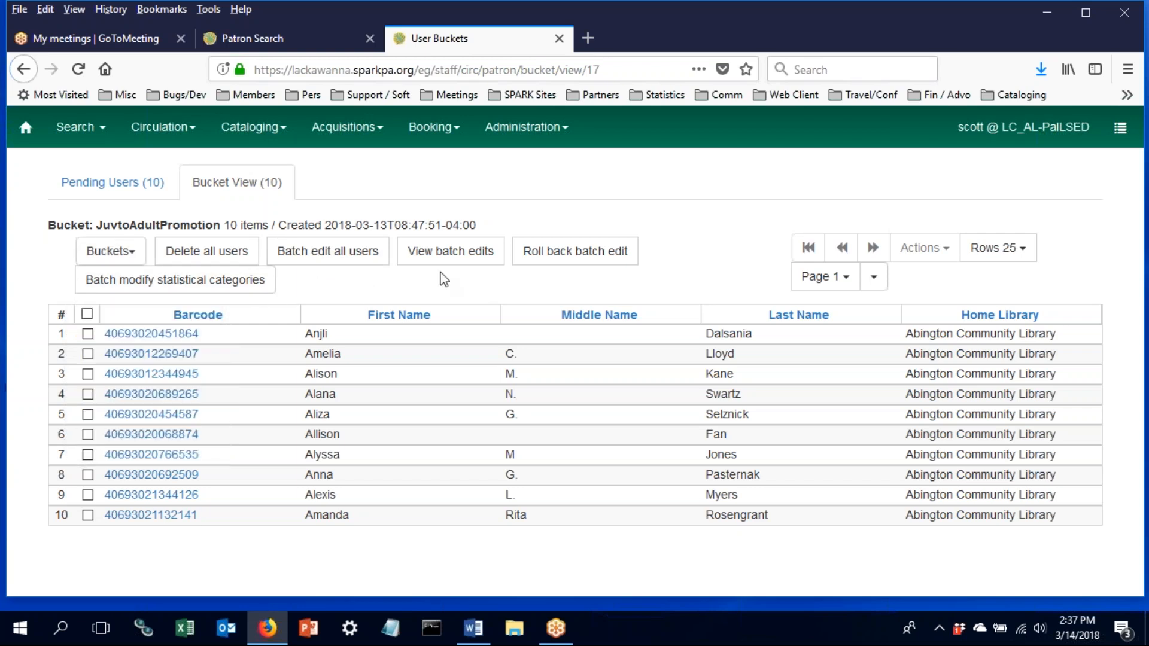
{"action": "left_click", "coordinate": [366, 266]}
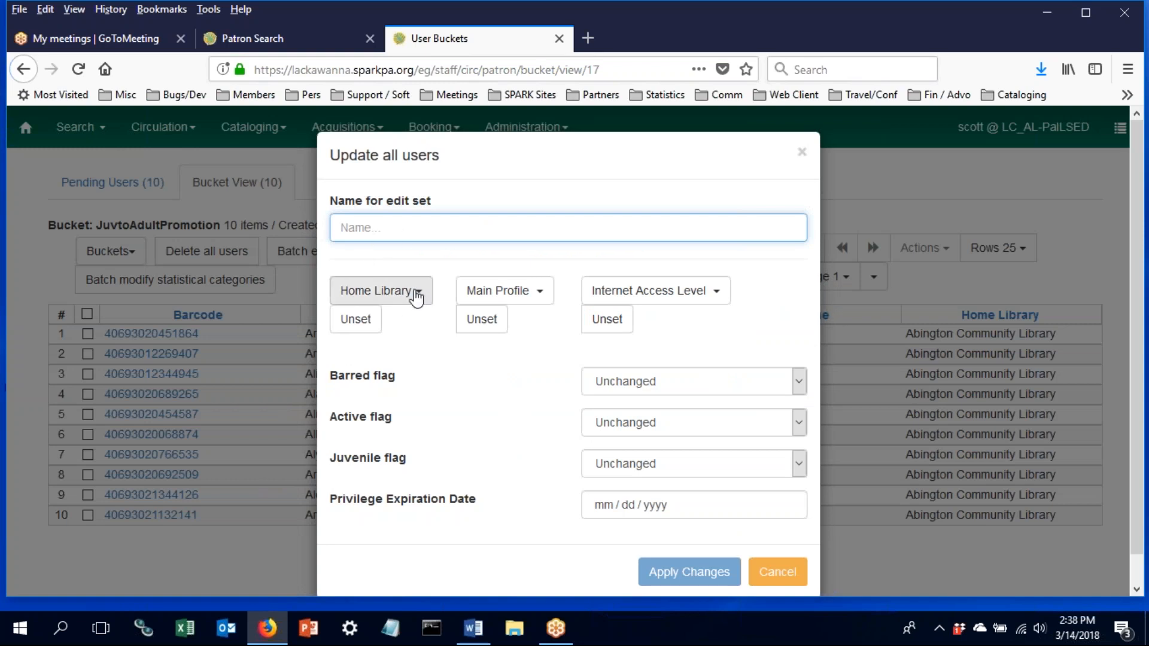
- Review the Main Profile choices in the batch edit, then cancel without applying changes
{"action": "left_click", "coordinate": [489, 294]}
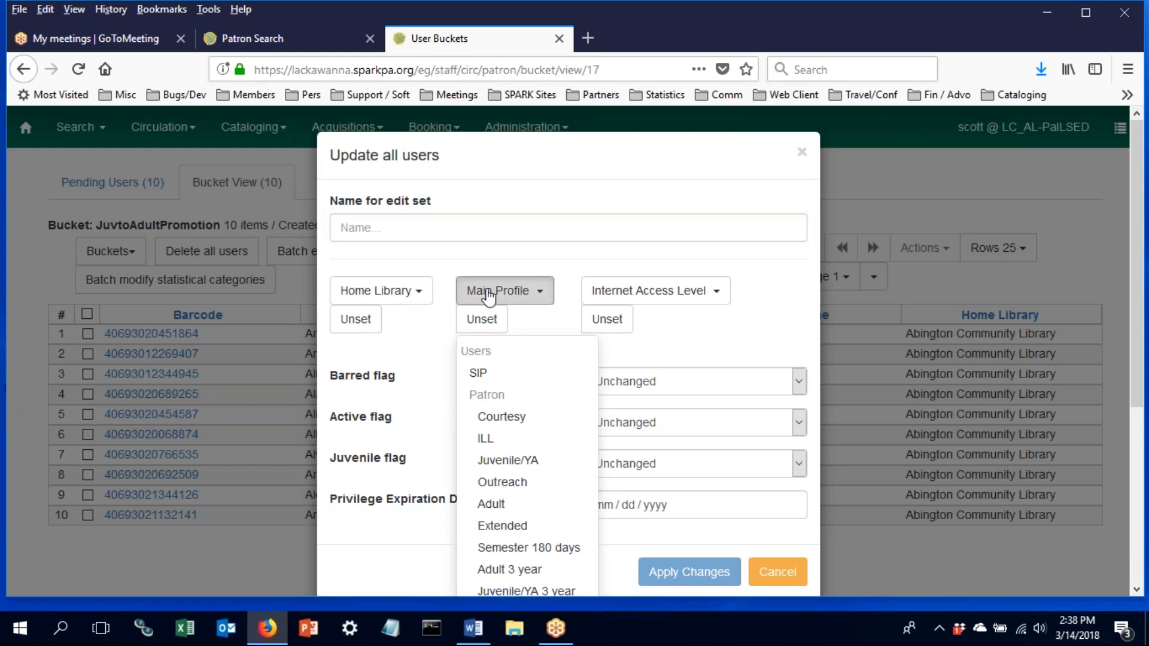
{"action": "left_click", "coordinate": [570, 275]}
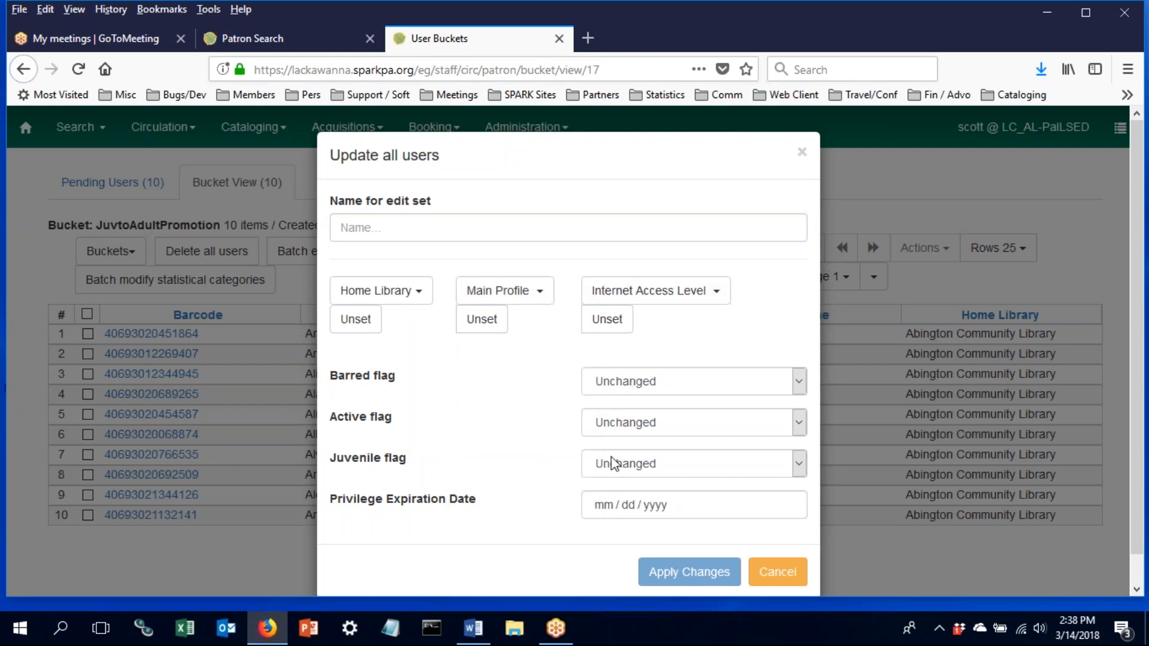
{"action": "left_click", "coordinate": [777, 576]}
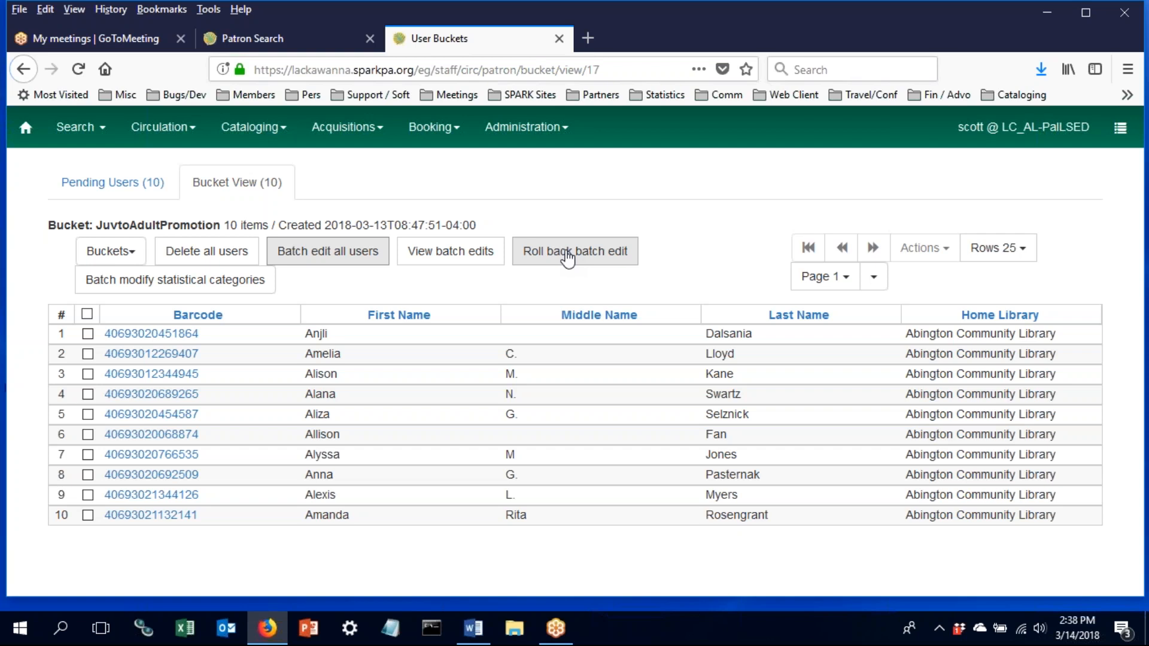
- Open Offline Circulation from the Circulation menu and switch to its Checkout form
{"action": "left_click", "coordinate": [161, 127]}
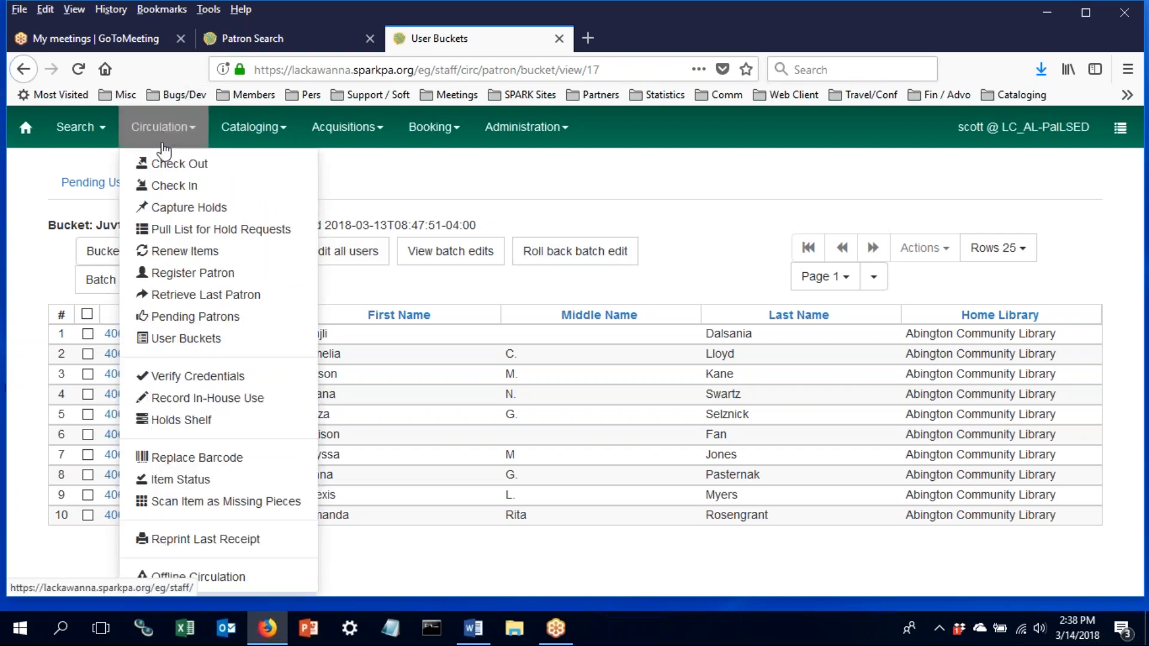
{"action": "left_click", "coordinate": [244, 579]}
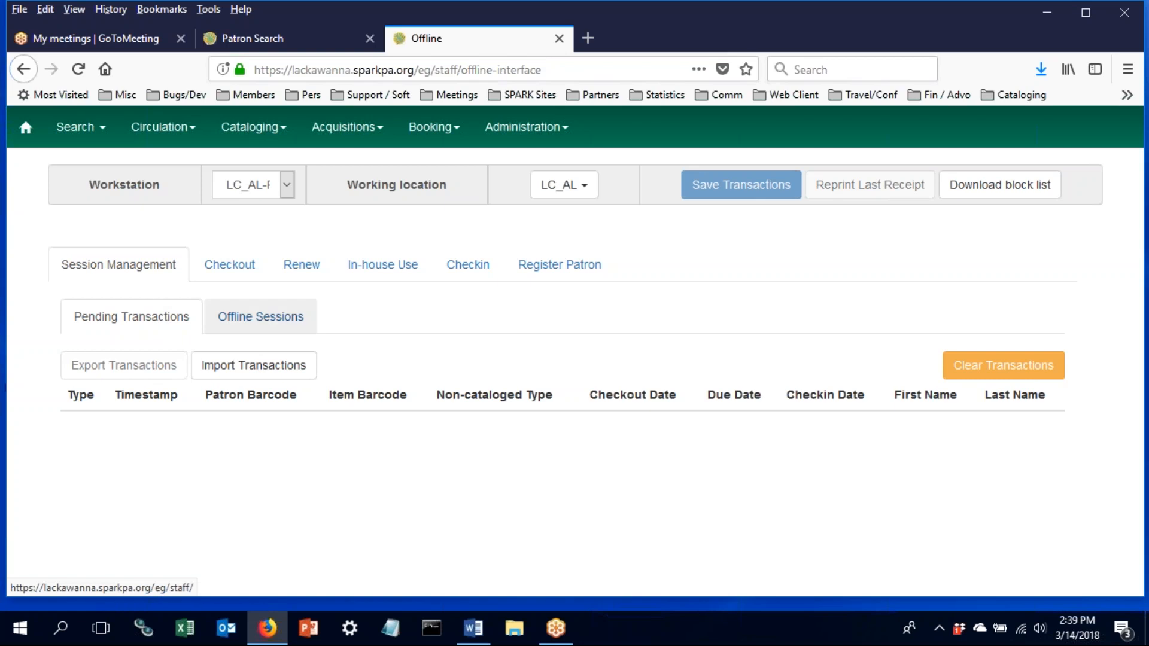
{"action": "left_click", "coordinate": [223, 272]}
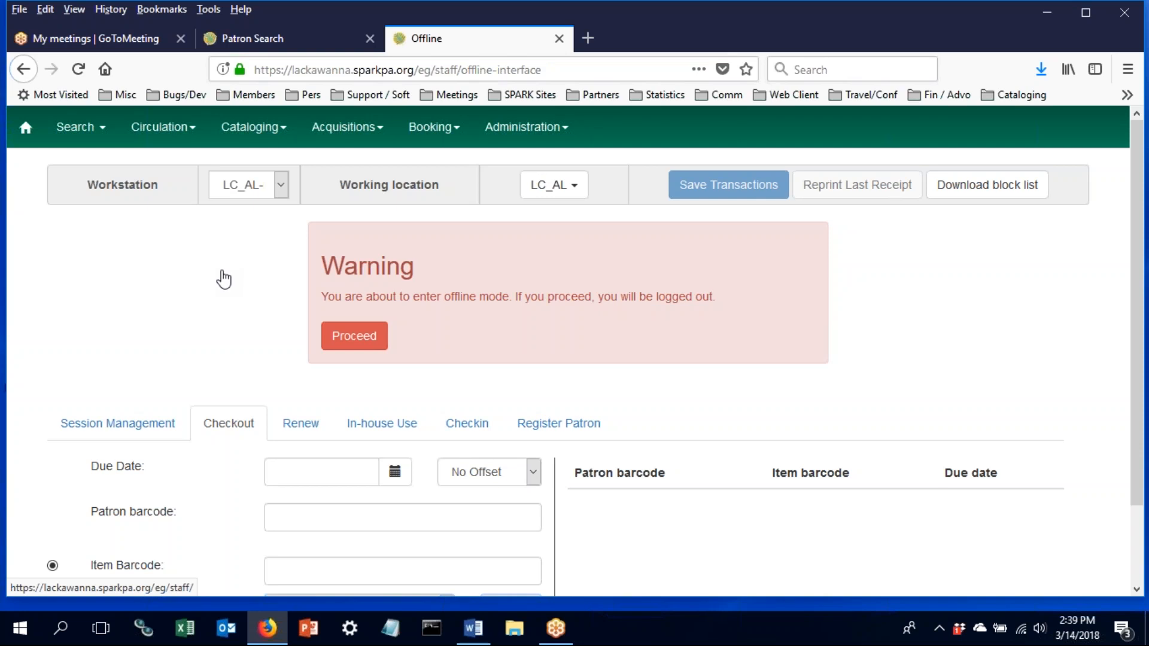
{"action": "left_click", "coordinate": [305, 70]}
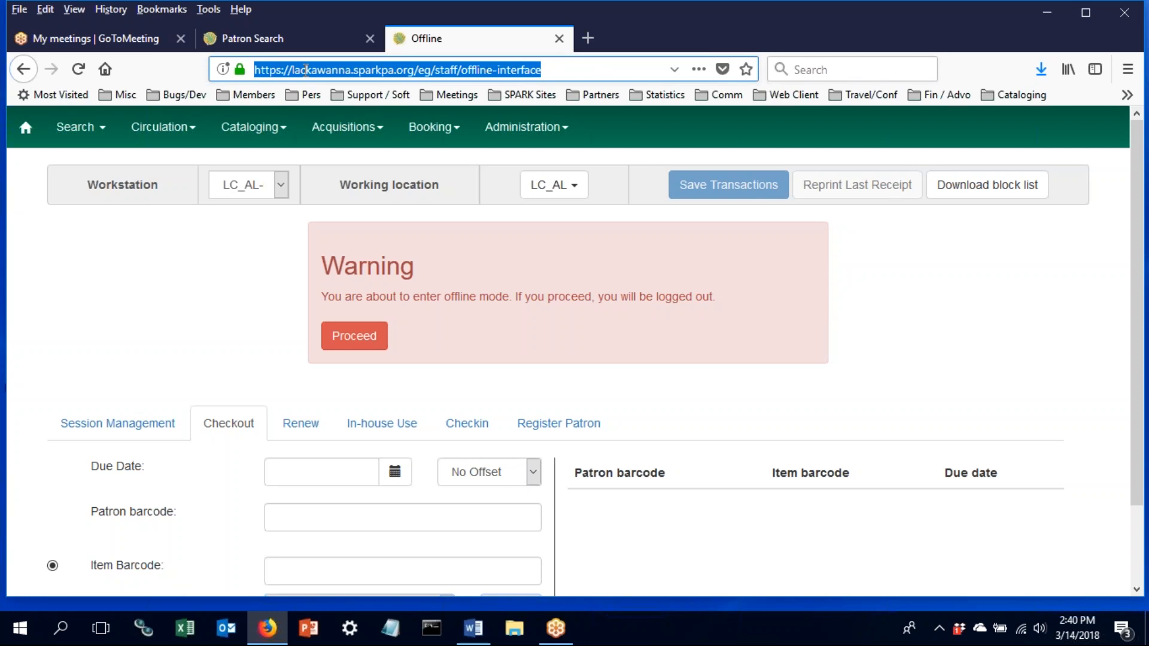
- Bring up the Circulation functions menu over the offline Checkout page
{"action": "left_click", "coordinate": [1072, 519]}
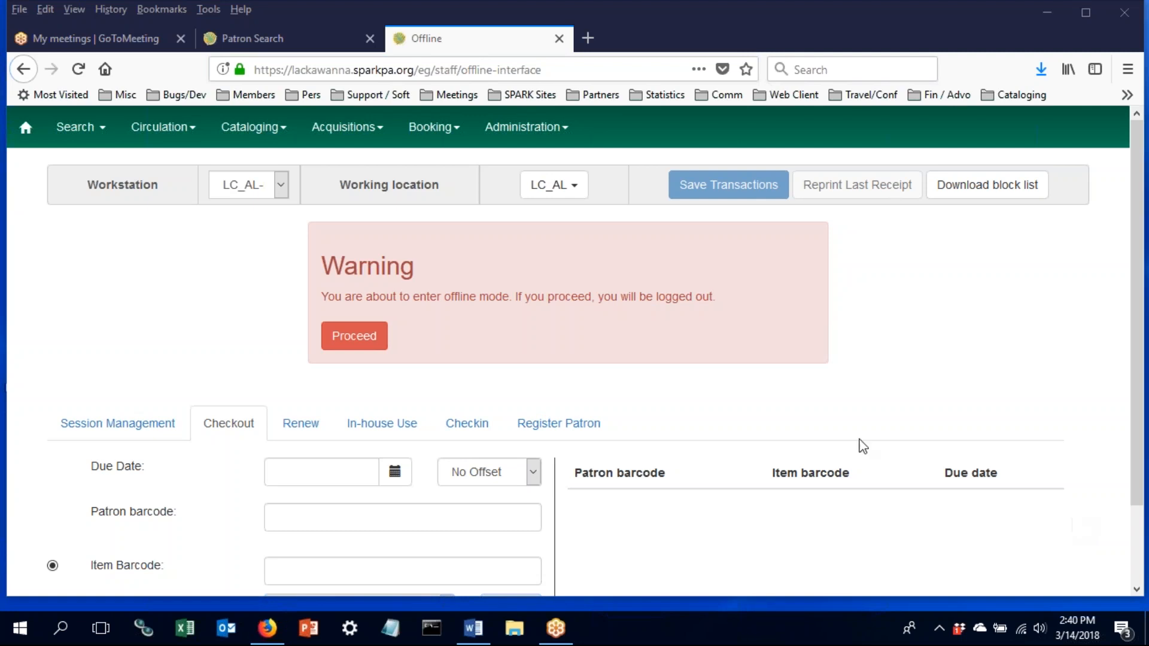
{"action": "left_click", "coordinate": [208, 130]}
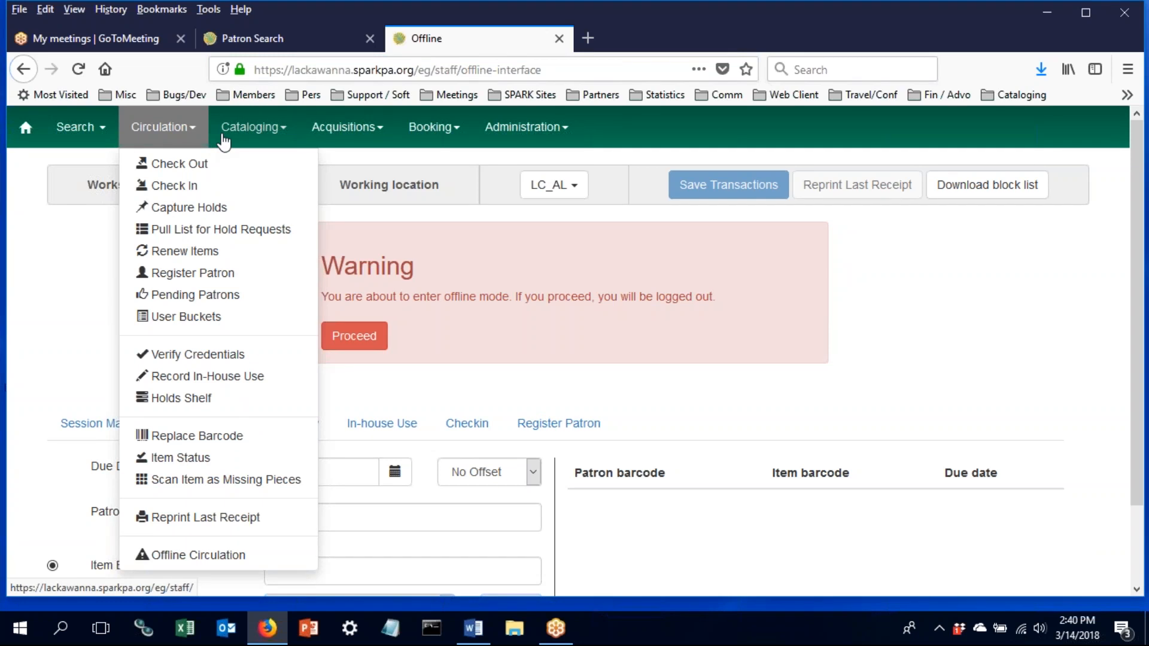
- Switch from the Circulation functions to the Cataloging functions dropdown
{"action": "left_click", "coordinate": [224, 137]}
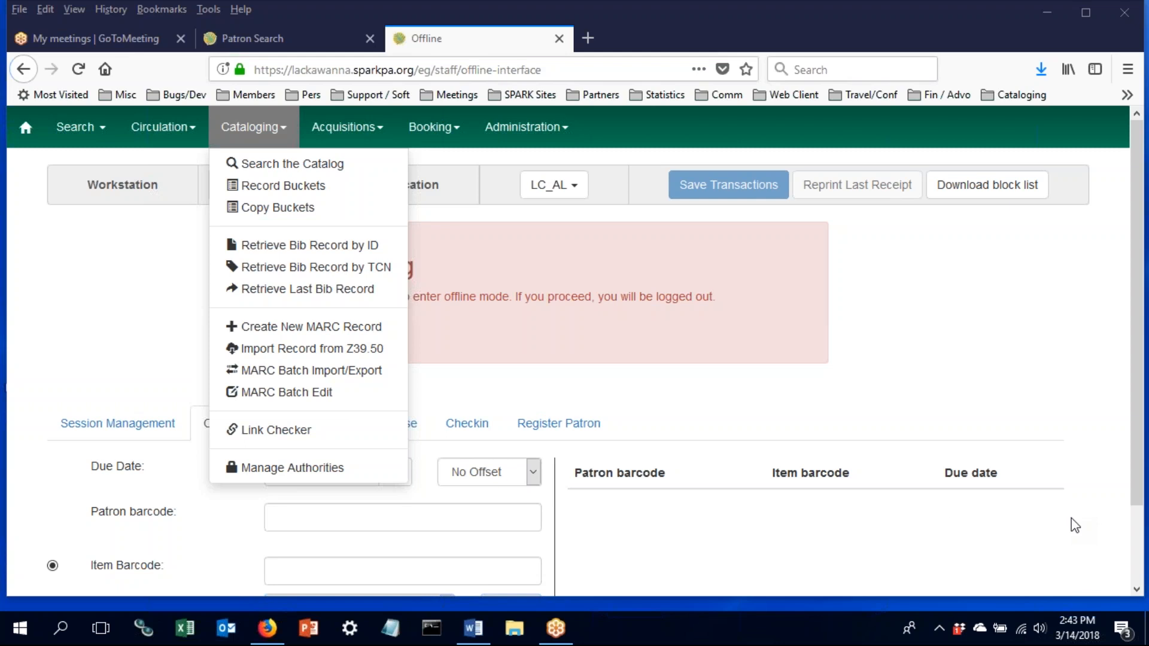
- On the offline page, move from the Circulation menu to the Cataloging dropdown
{"action": "left_click", "coordinate": [79, 299]}
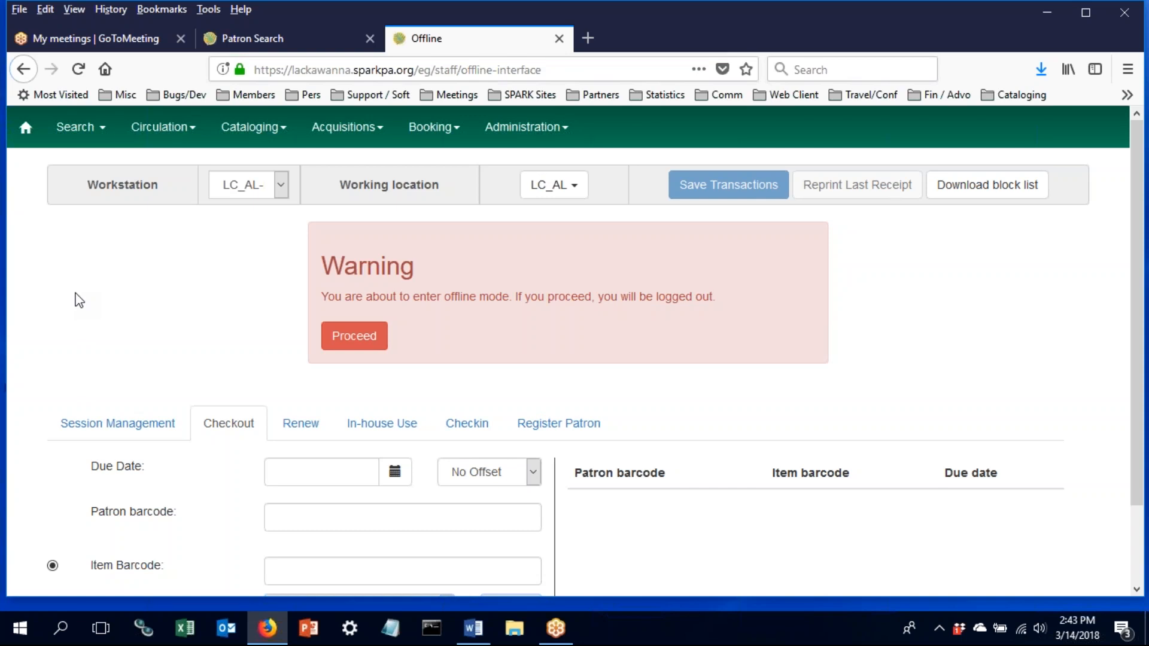
{"action": "left_click", "coordinate": [186, 129]}
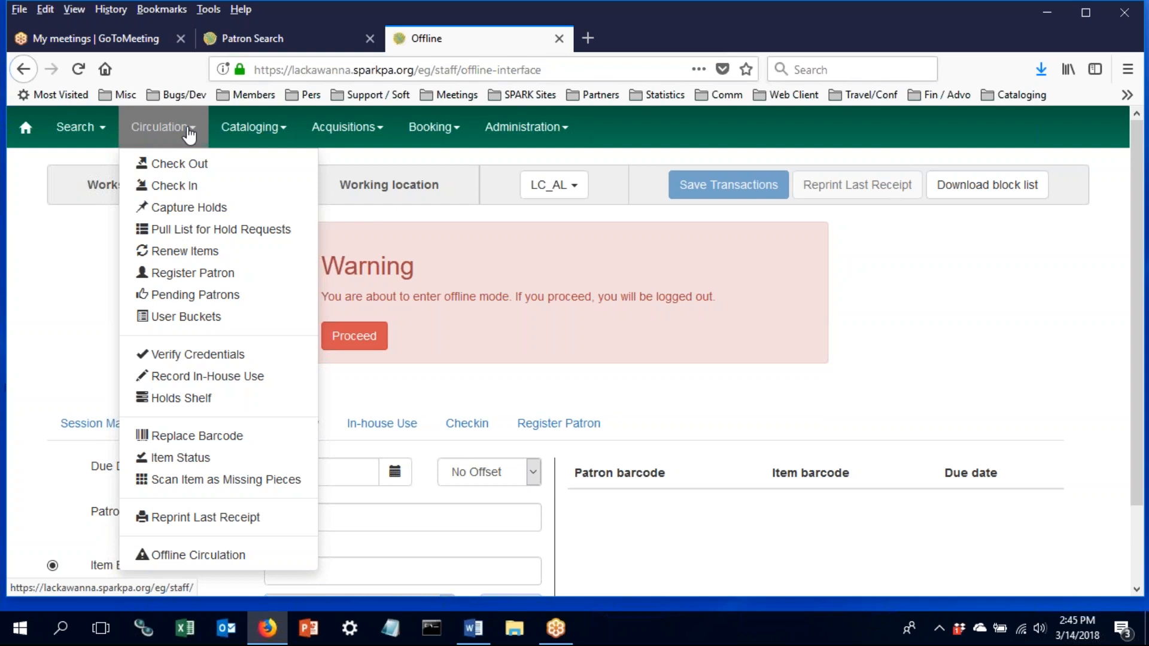
{"action": "left_click", "coordinate": [197, 133]}
{"action": "left_click", "coordinate": [197, 133]}
{"action": "left_click", "coordinate": [254, 135]}
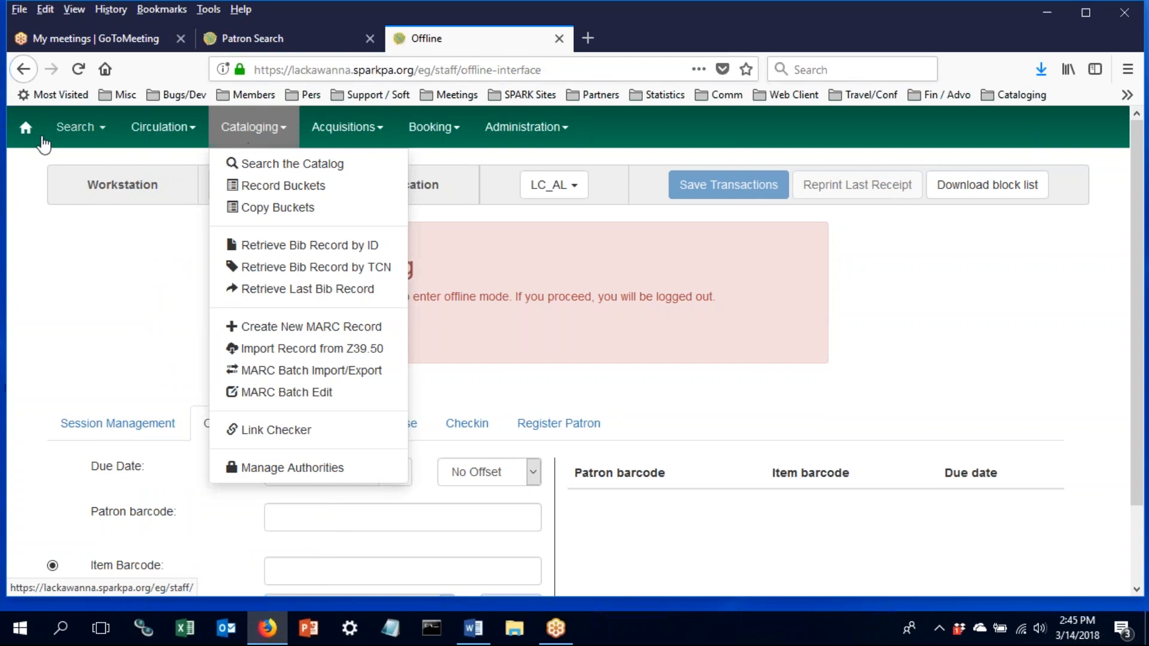
- Go Home, view Item Status with F5, then return to the staff Home dashboard
{"action": "left_click", "coordinate": [22, 128]}
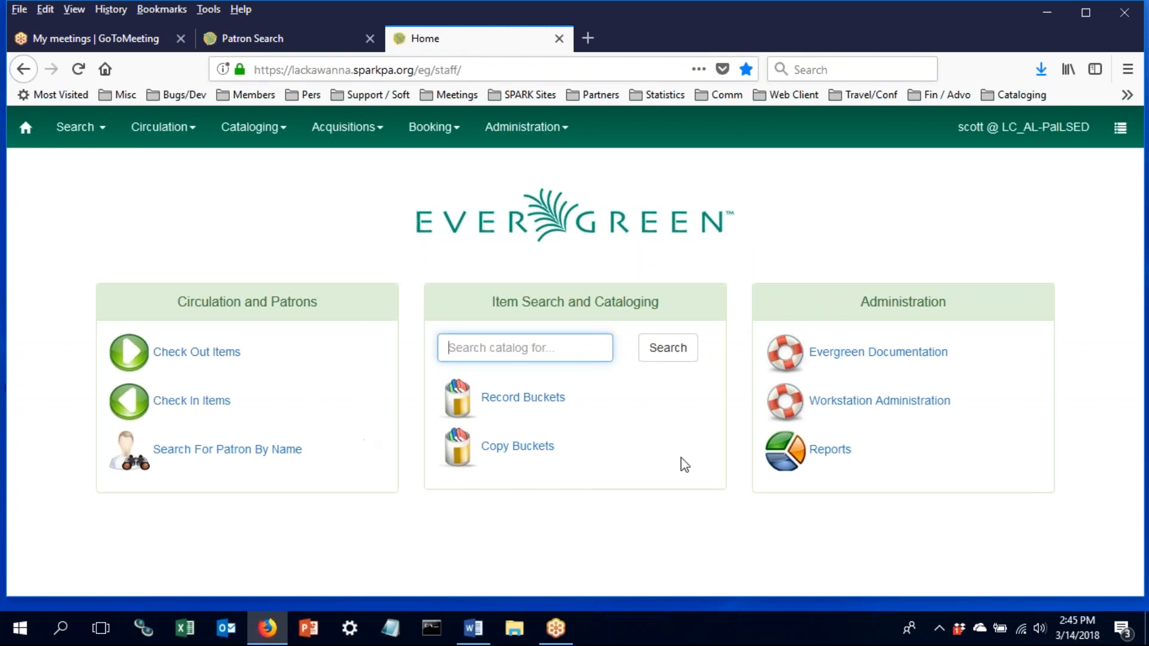
{"action": "key", "text": "F5"}
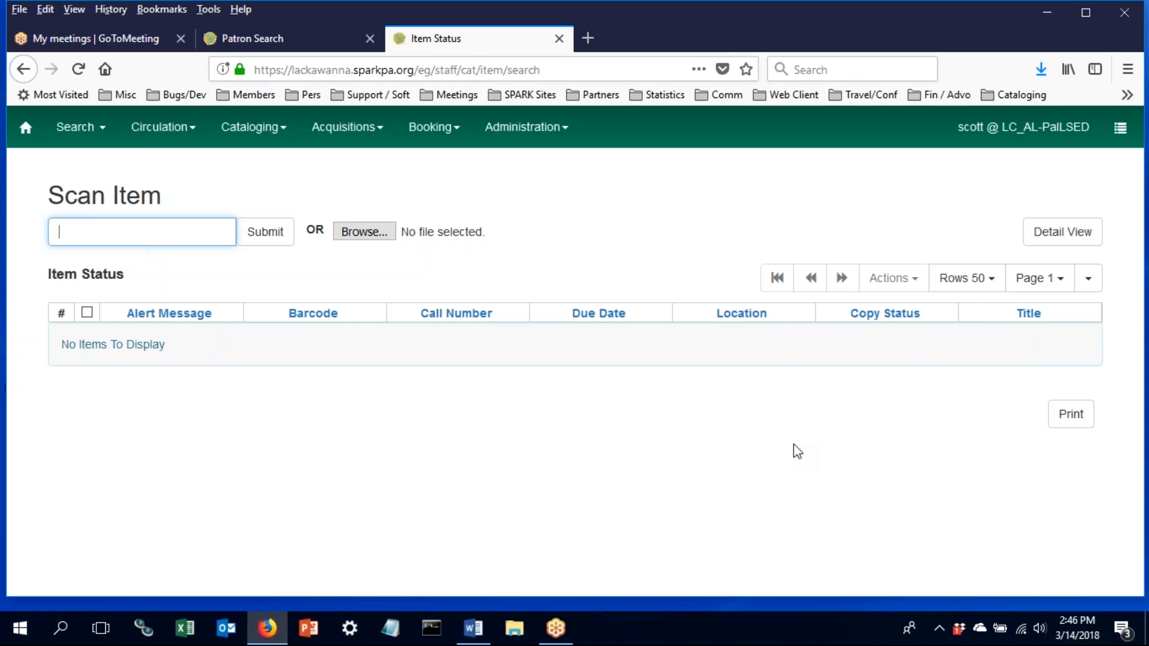
{"action": "left_click", "coordinate": [25, 128]}
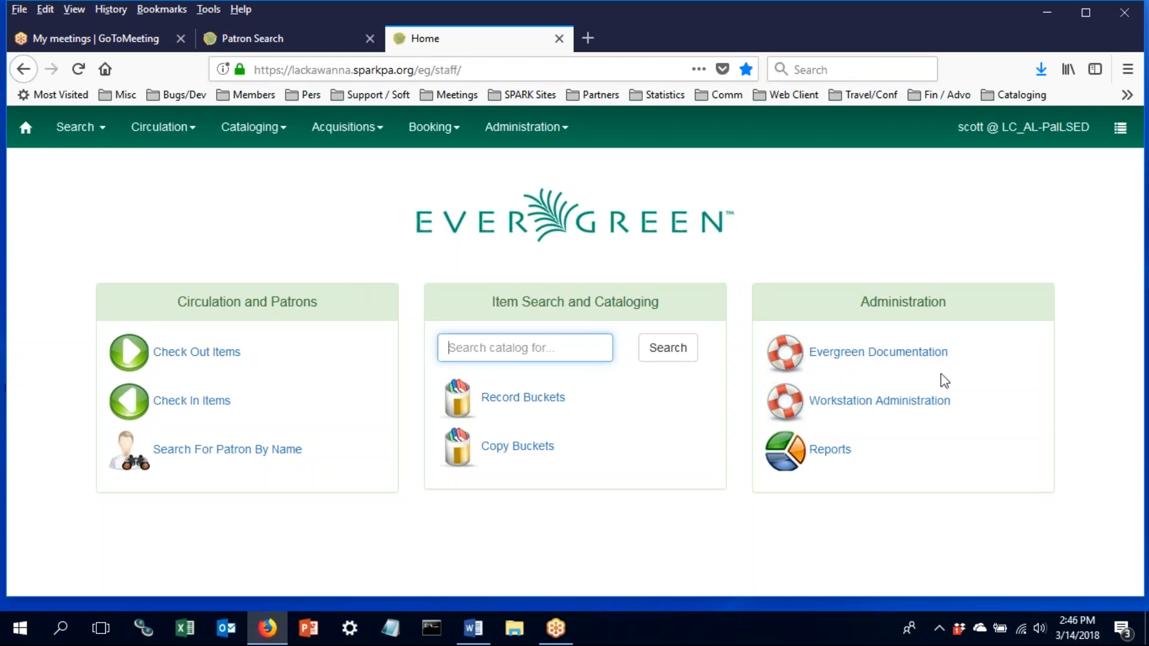
{"action": "left_click", "coordinate": [1074, 498]}
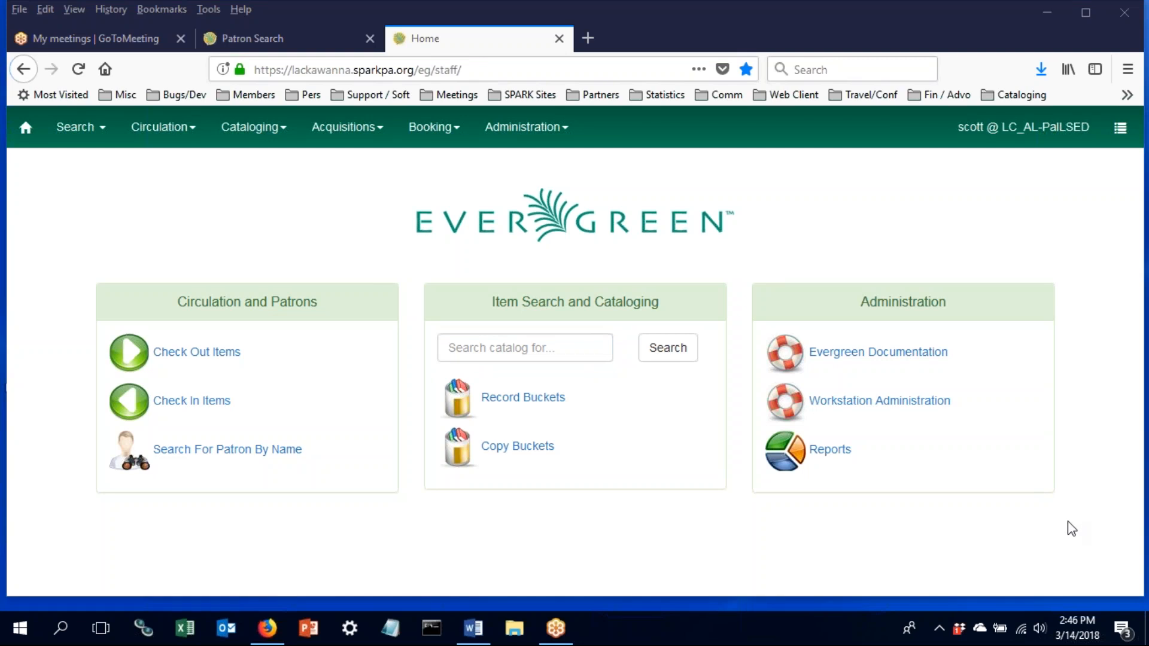
- Reload the Home page and open Reports under Administration to reach the Reporter
{"action": "left_click", "coordinate": [26, 128]}
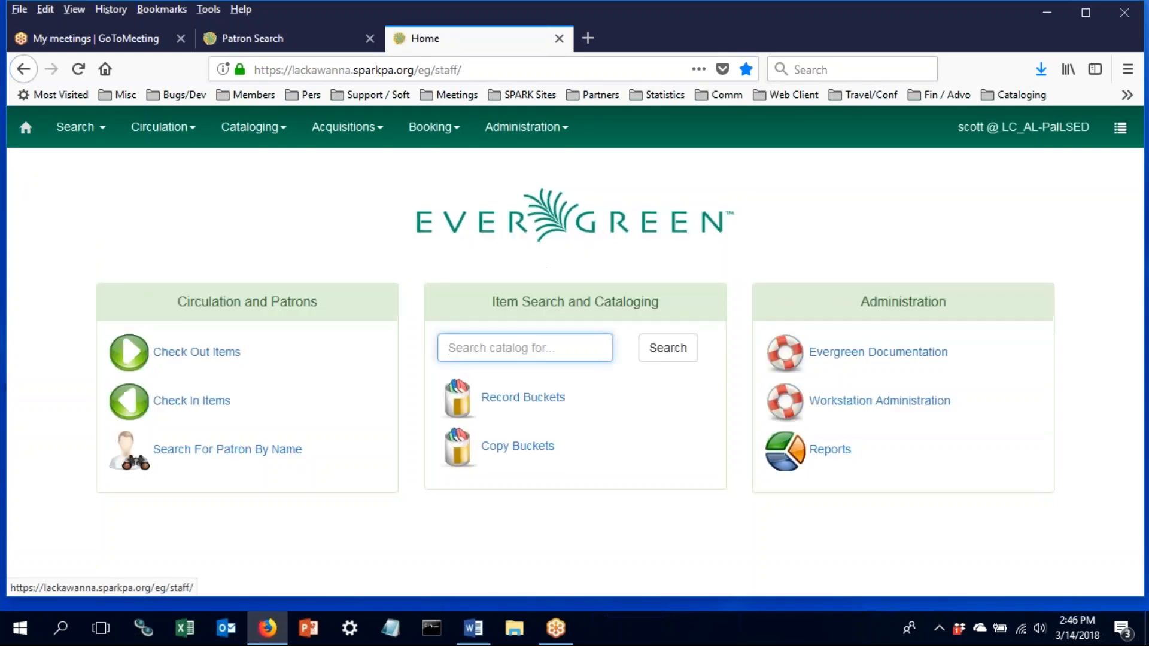
{"action": "left_click", "coordinate": [828, 449]}
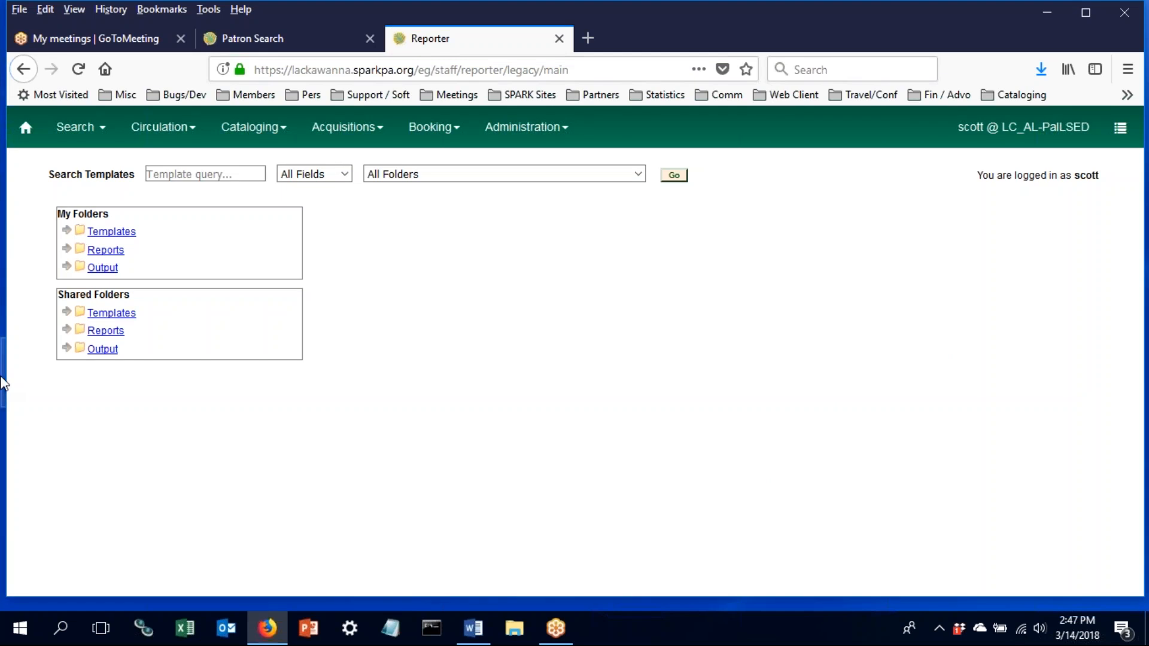
{"action": "left_click", "coordinate": [216, 174]}
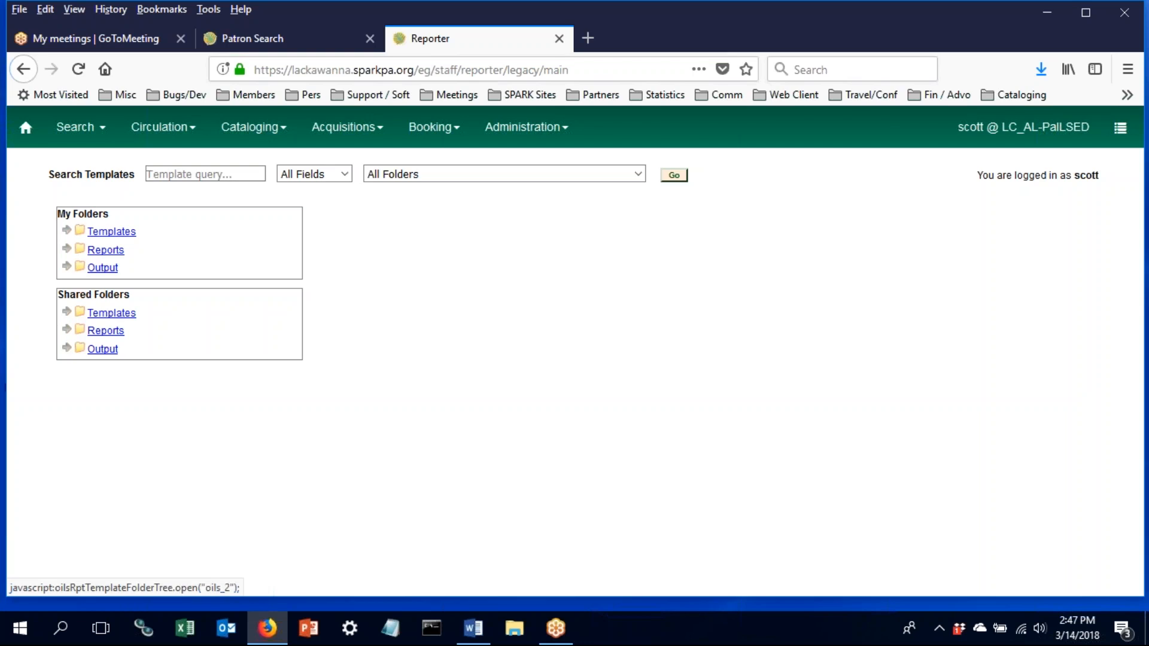
- Expand the Reports and Templates folders under My Folders
{"action": "left_click", "coordinate": [66, 248]}
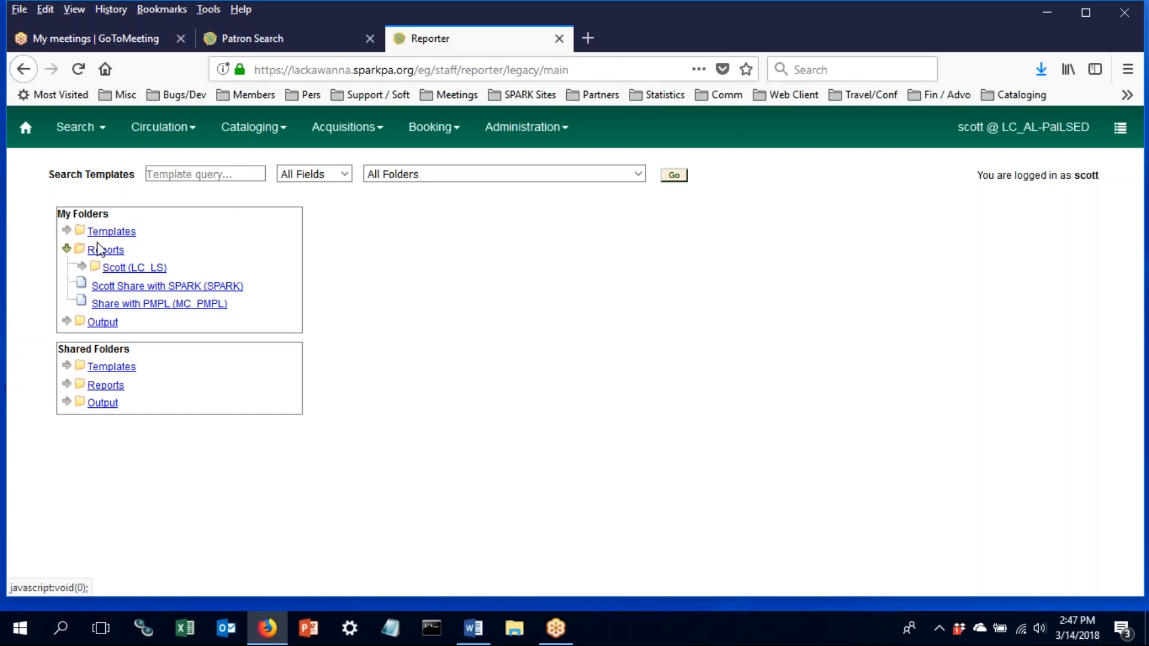
{"action": "left_click", "coordinate": [67, 231]}
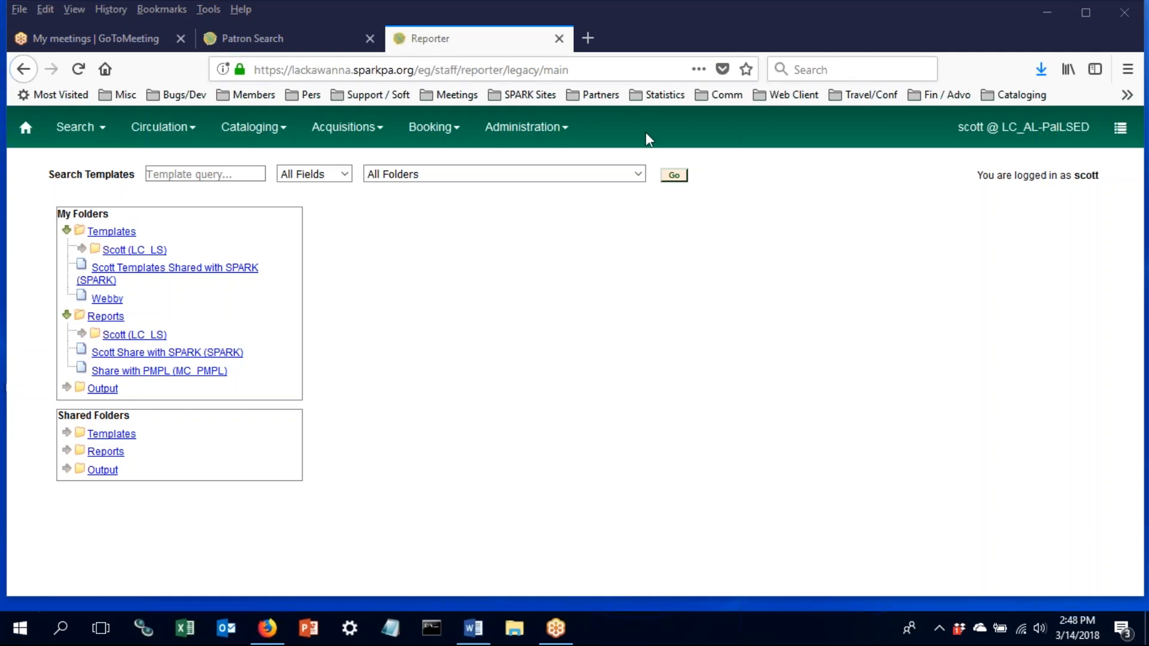
- Go to Administration > Workstation and open the workstation registration page
{"action": "left_click", "coordinate": [528, 127]}
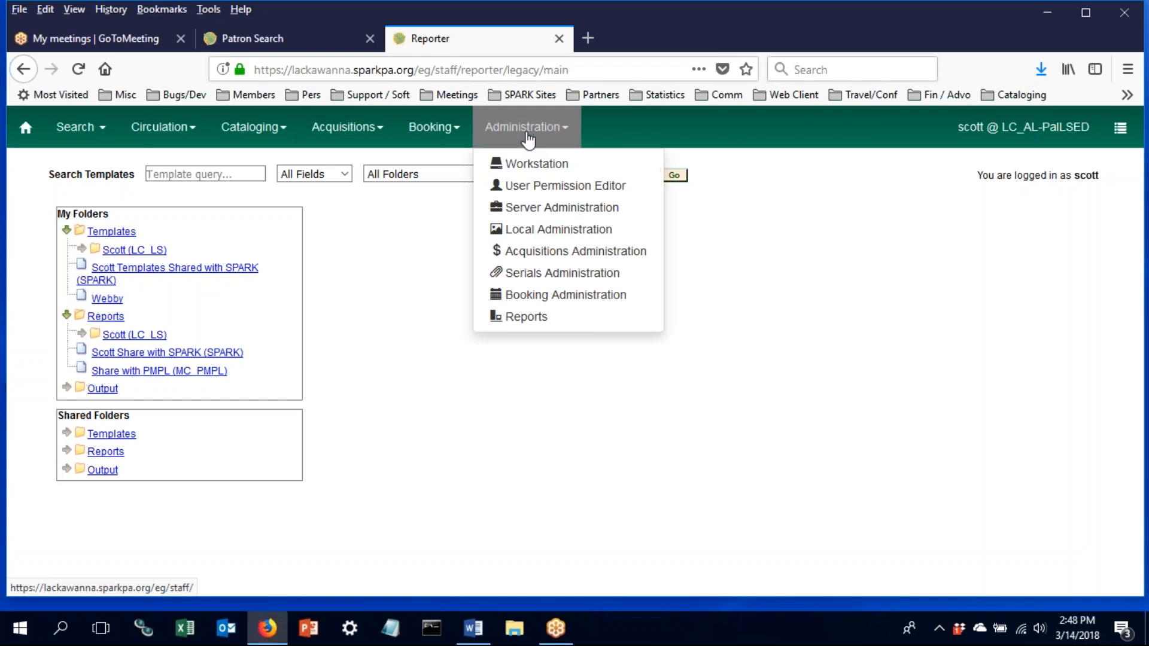
{"action": "left_click", "coordinate": [533, 173]}
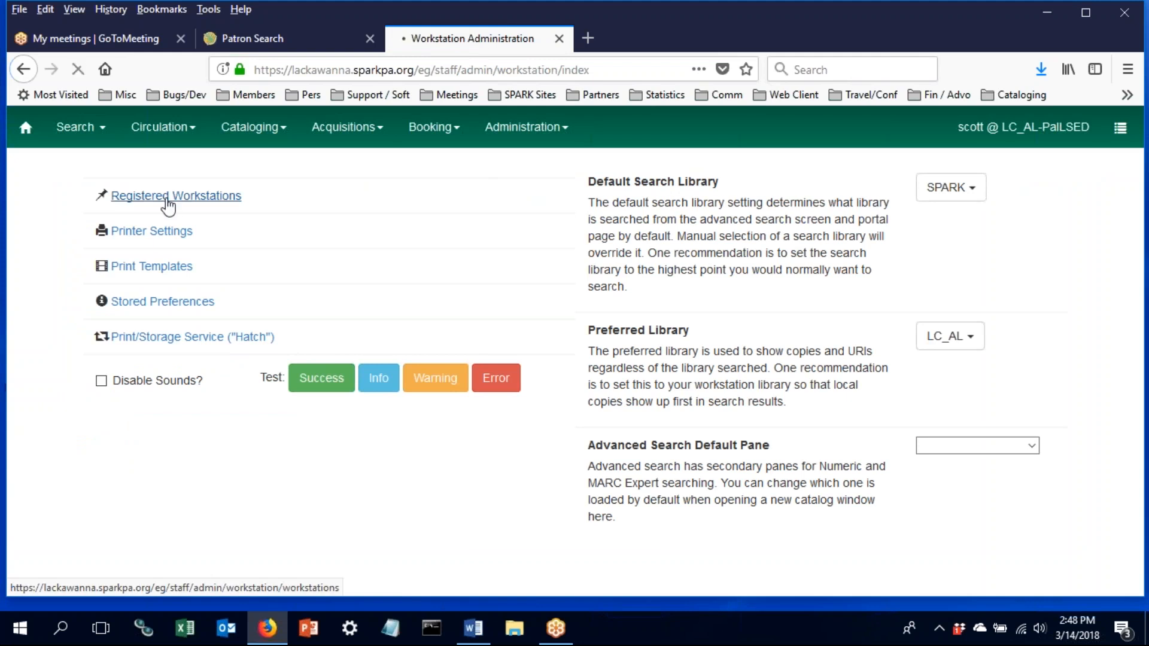
{"action": "left_click", "coordinate": [169, 202]}
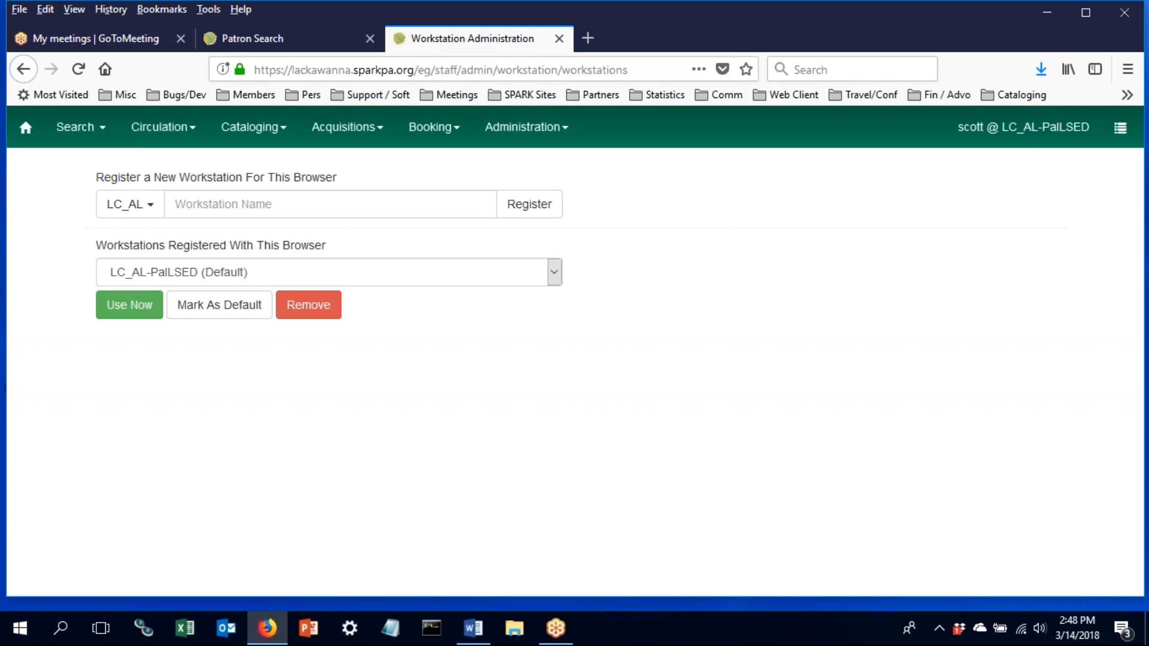
- Select PTLS_ULYSS as the library for the new workstation
{"action": "left_click", "coordinate": [187, 205]}
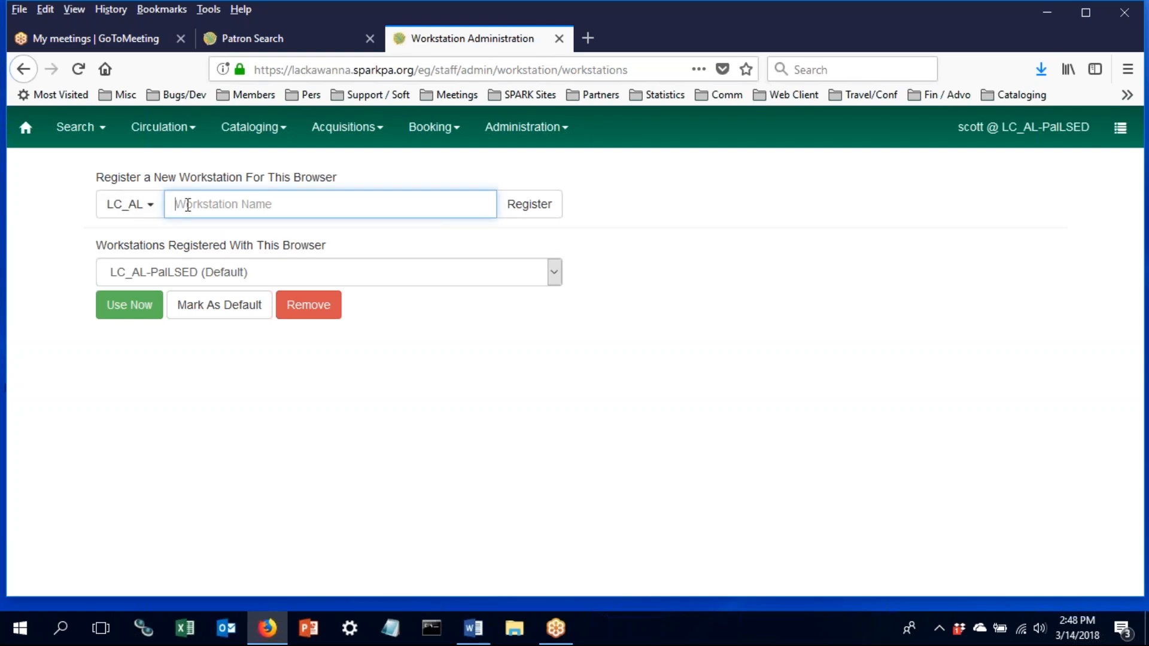
{"action": "left_click", "coordinate": [153, 212]}
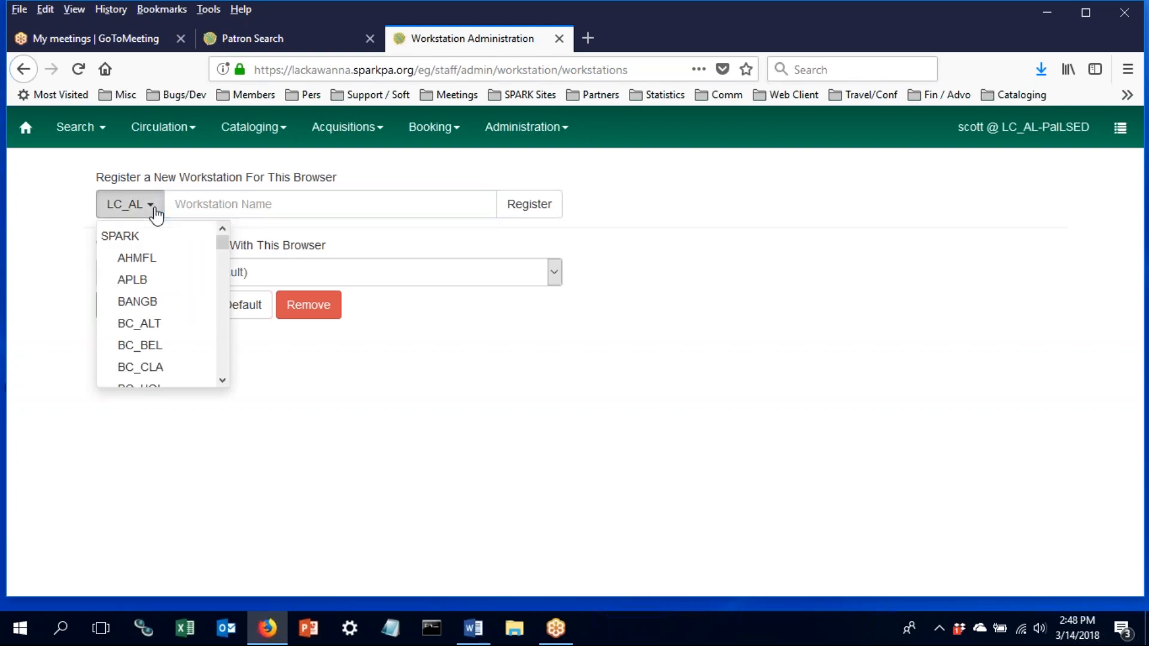
{"action": "left_click", "coordinate": [154, 214]}
{"action": "left_click", "coordinate": [155, 213]}
{"action": "scroll", "coordinate": [180, 275], "scroll_direction": "down", "scroll_amount": 5}
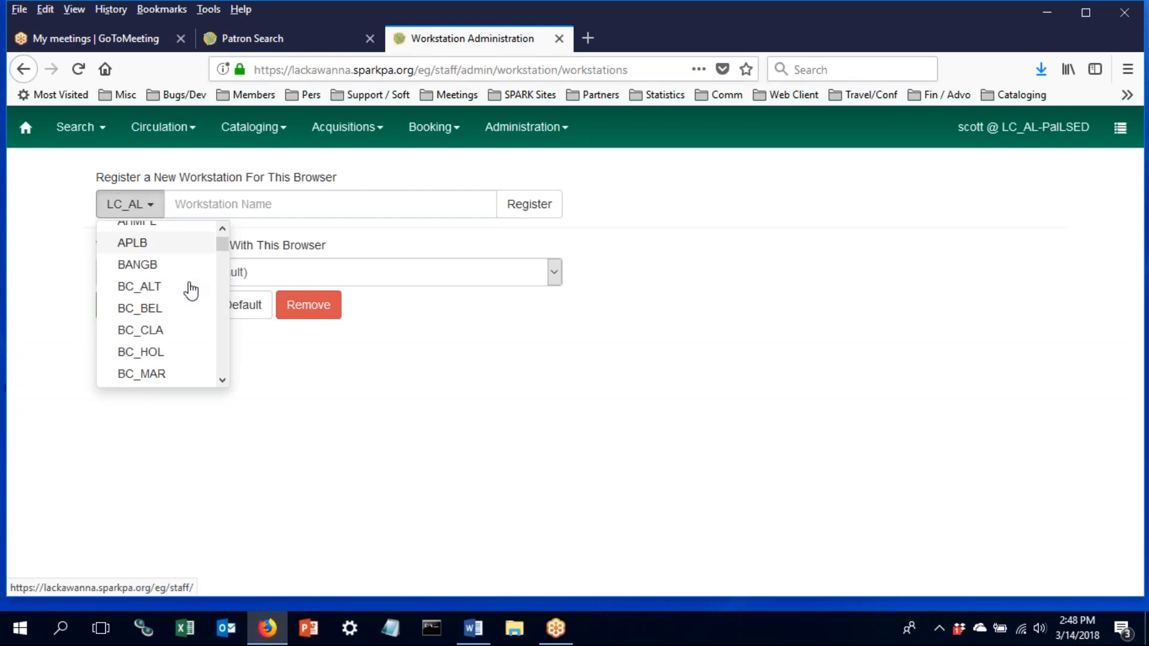
{"action": "scroll", "coordinate": [191, 291], "scroll_direction": "down", "scroll_amount": 12}
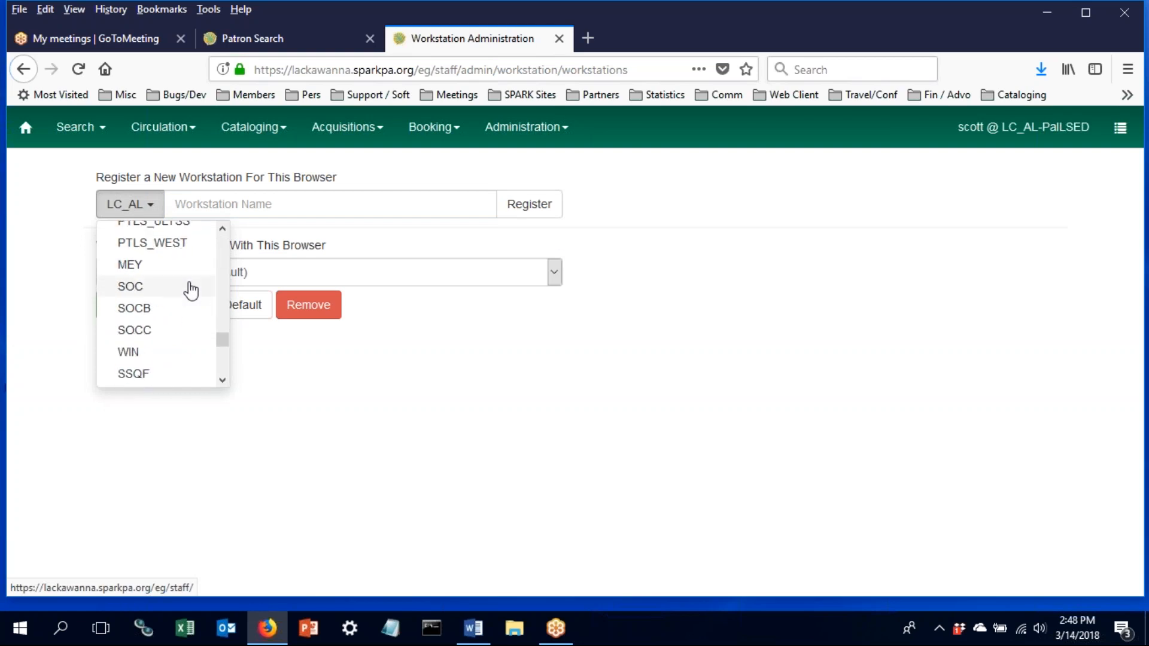
{"action": "scroll", "coordinate": [190, 291], "scroll_direction": "up", "scroll_amount": 2}
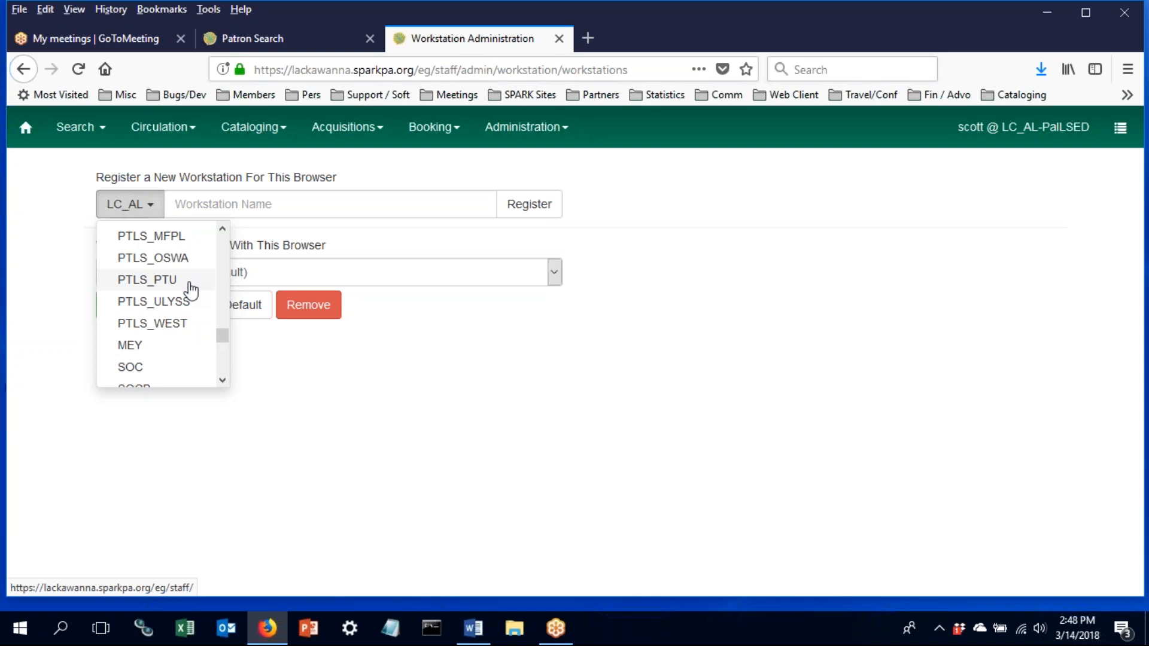
{"action": "scroll", "coordinate": [189, 290], "scroll_direction": "up", "scroll_amount": 2}
{"action": "scroll", "coordinate": [187, 290], "scroll_direction": "down", "scroll_amount": 2}
{"action": "left_click", "coordinate": [182, 301]}
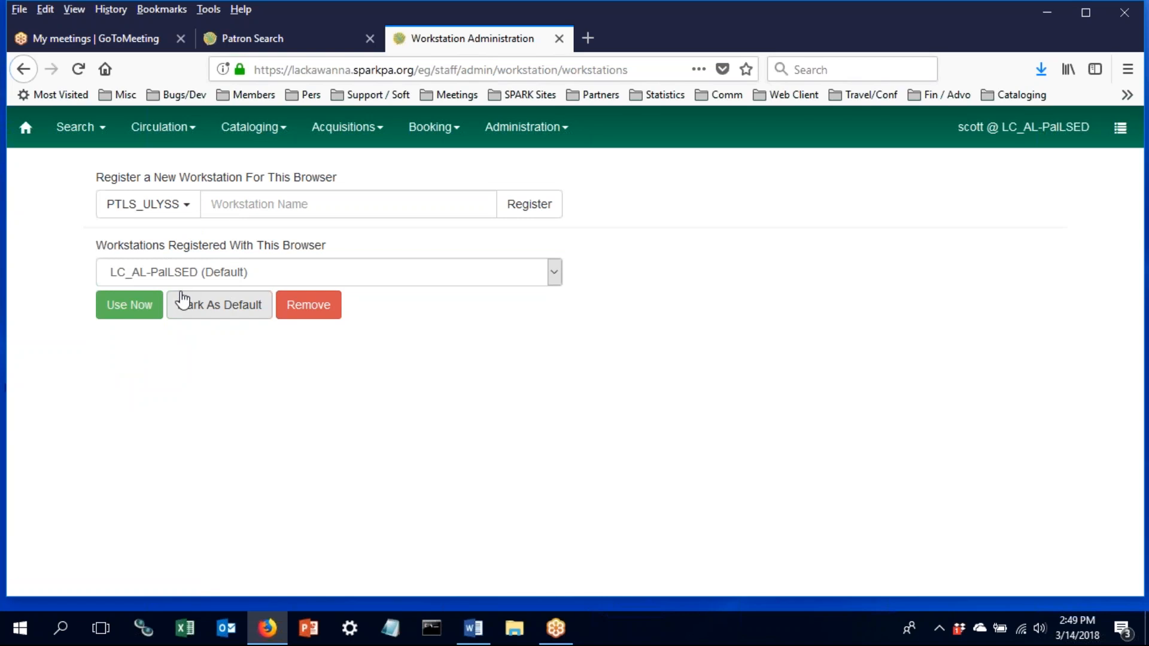
- Name the workstation PalLSED, register it, and review the registered workstations list
{"action": "left_click", "coordinate": [237, 205]}
{"action": "type", "text": "PalLSED"}
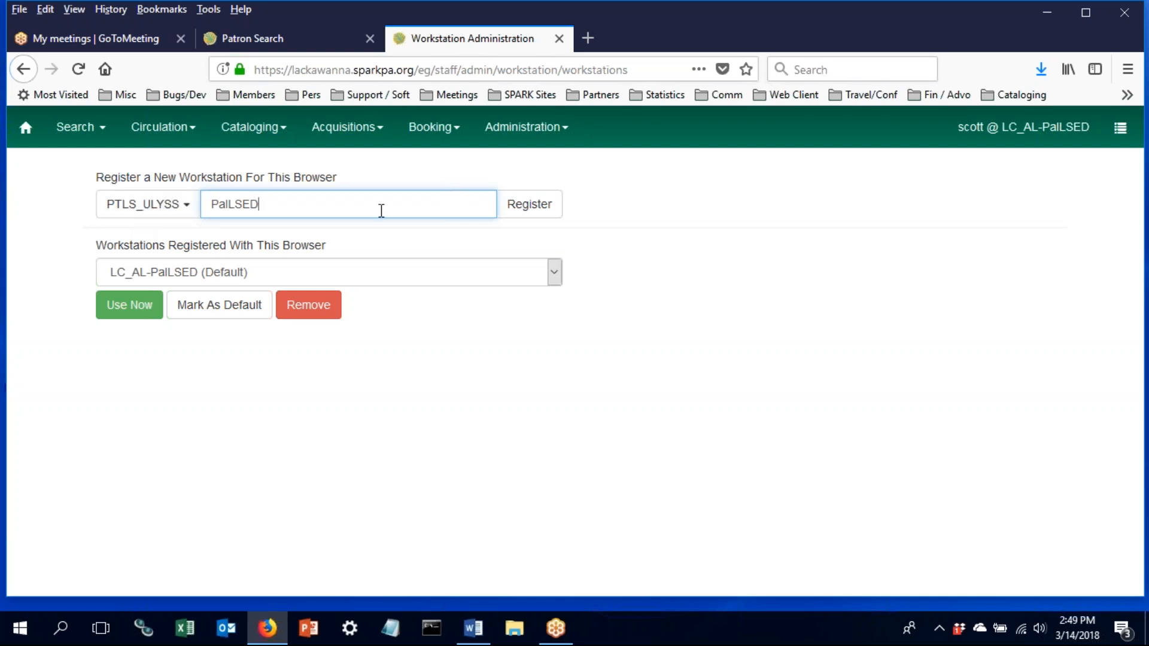
{"action": "left_click", "coordinate": [523, 214]}
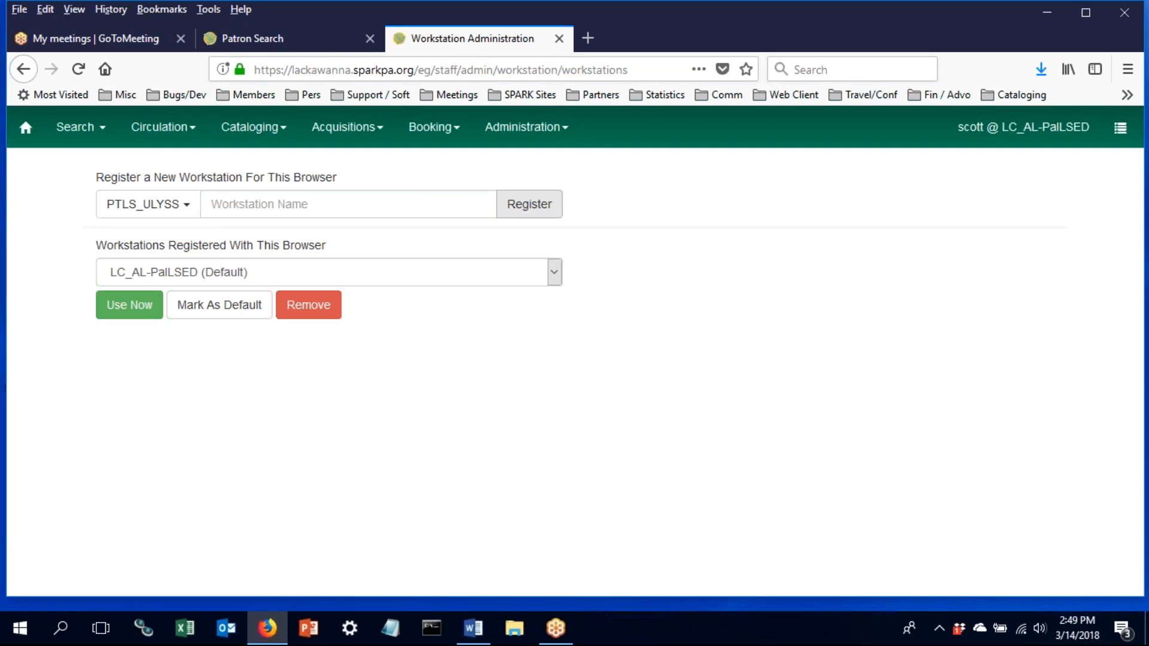
{"action": "left_click", "coordinate": [426, 272]}
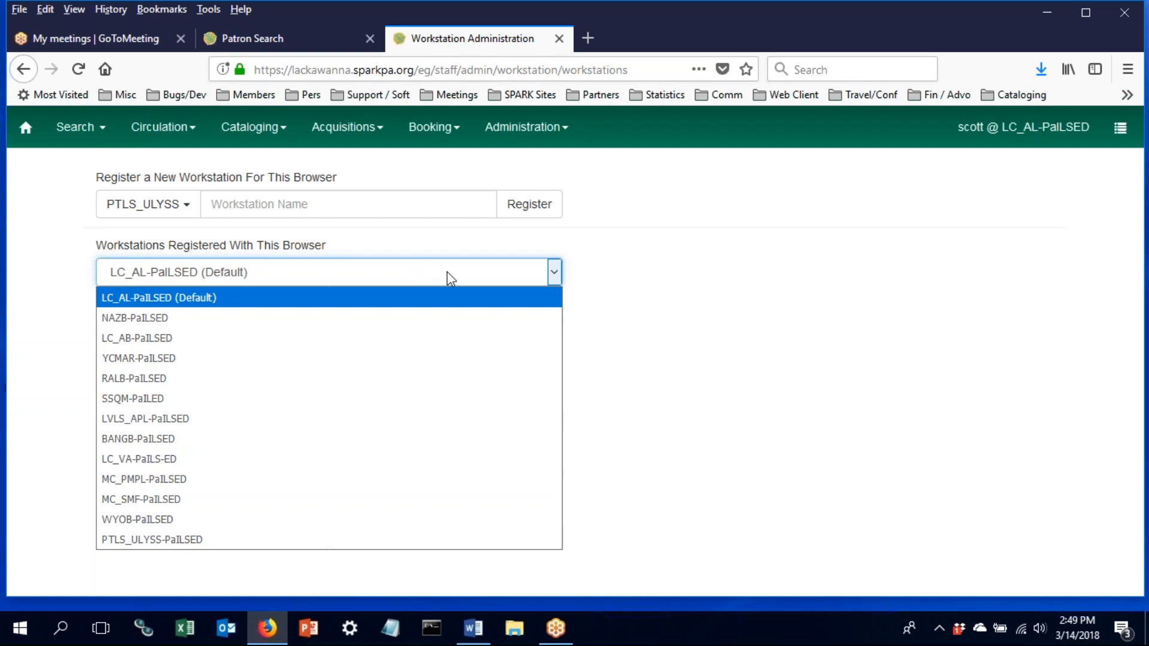
{"action": "left_click", "coordinate": [607, 297]}
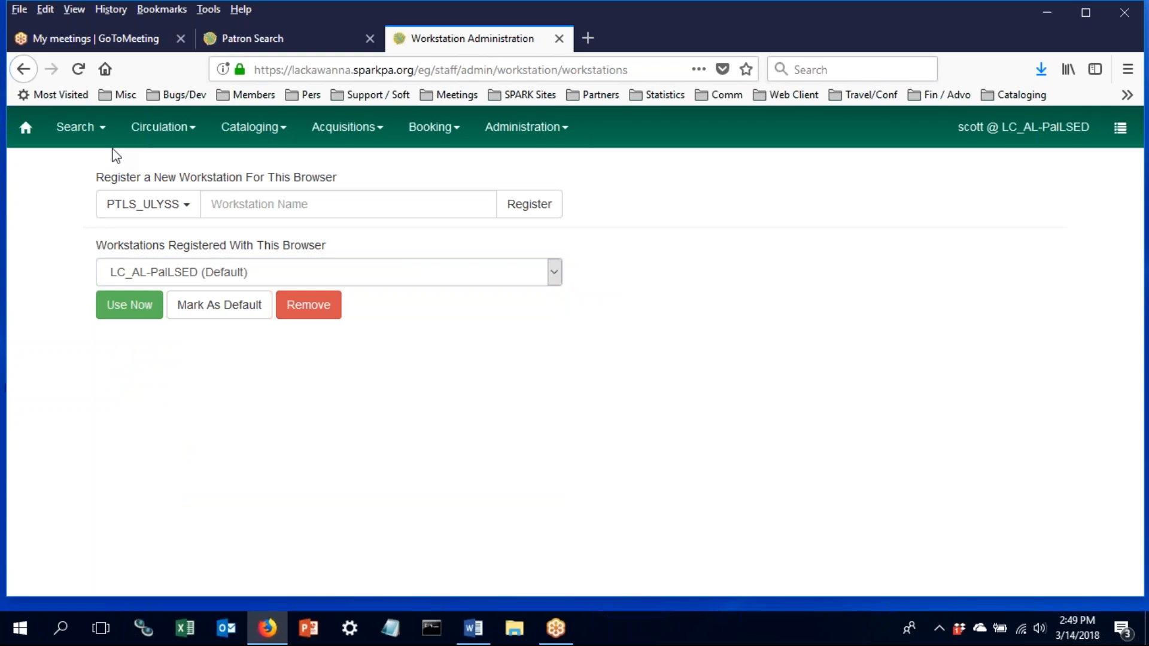
{"action": "left_click", "coordinate": [542, 126]}
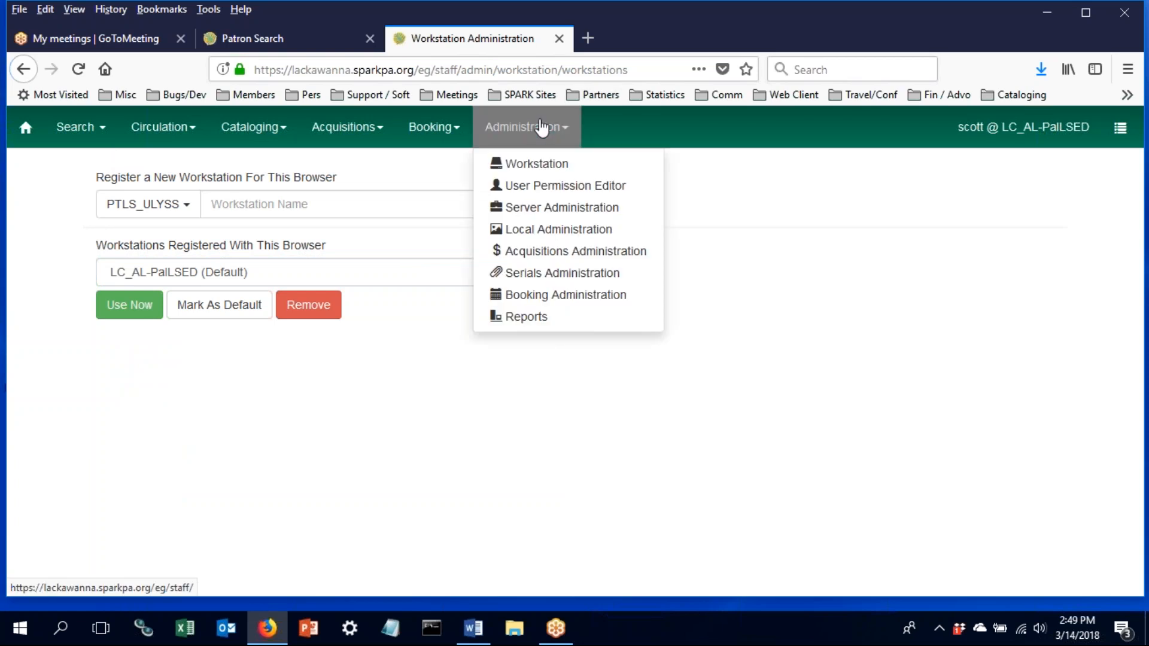
- Return to Workstation Administration and open the Print Templates editor
{"action": "left_click", "coordinate": [30, 73]}
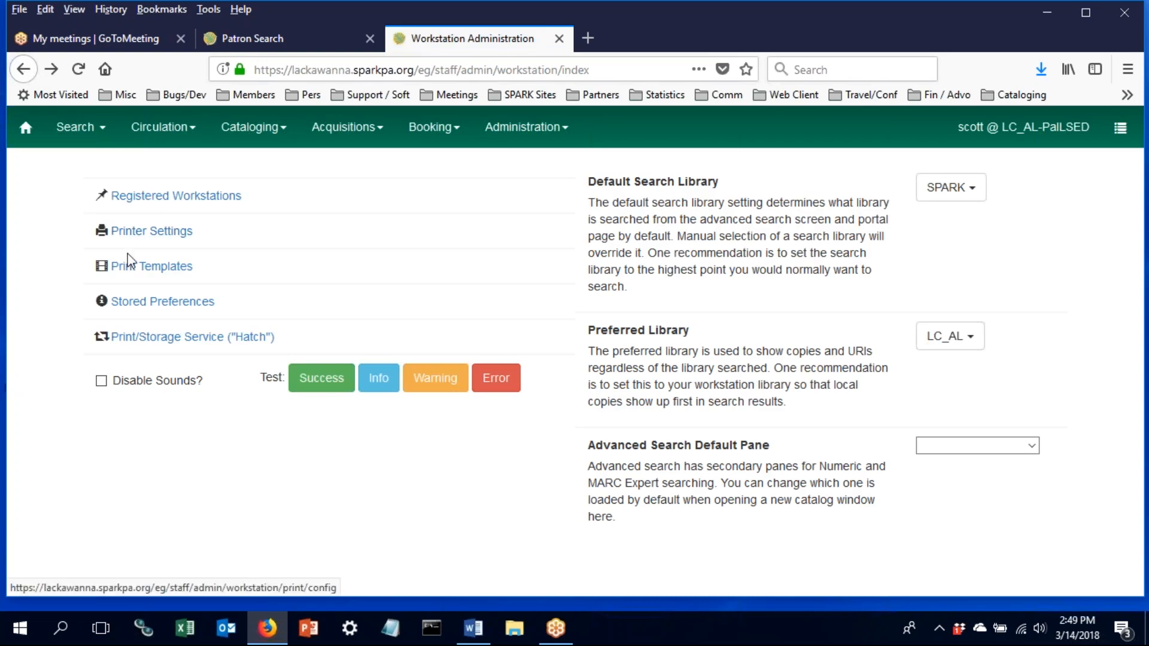
{"action": "left_click", "coordinate": [133, 271]}
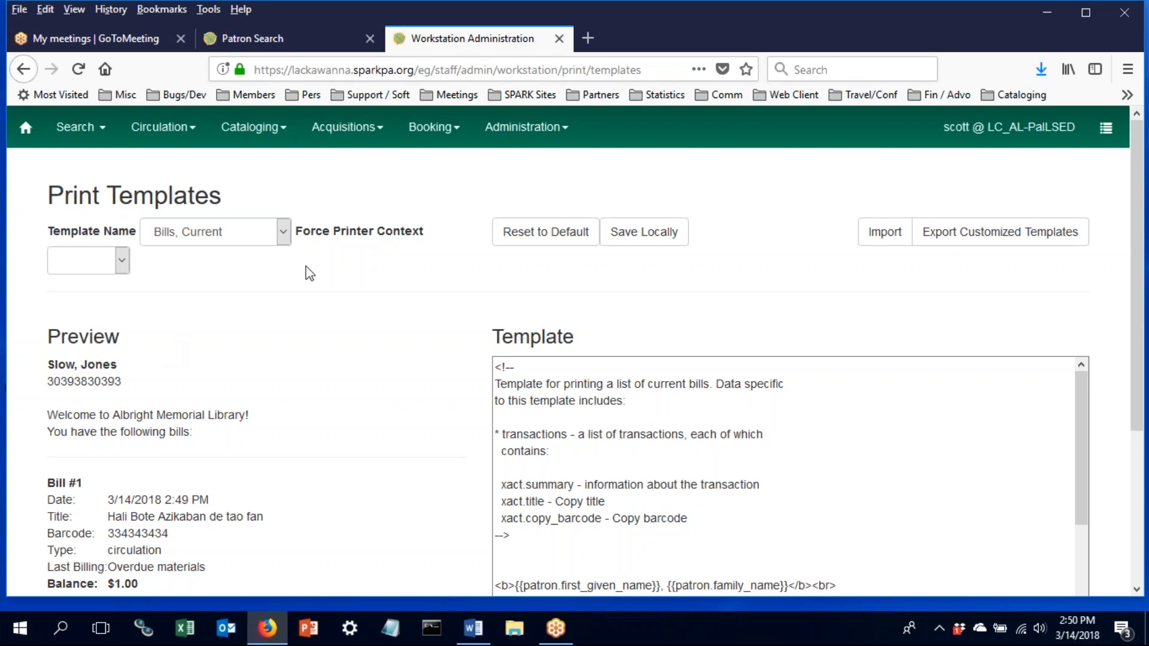
- Review the Bills, Current template code and its preview of $1.00 and $2.00 sample bills
{"action": "scroll", "coordinate": [469, 311], "scroll_direction": "down", "scroll_amount": 3}
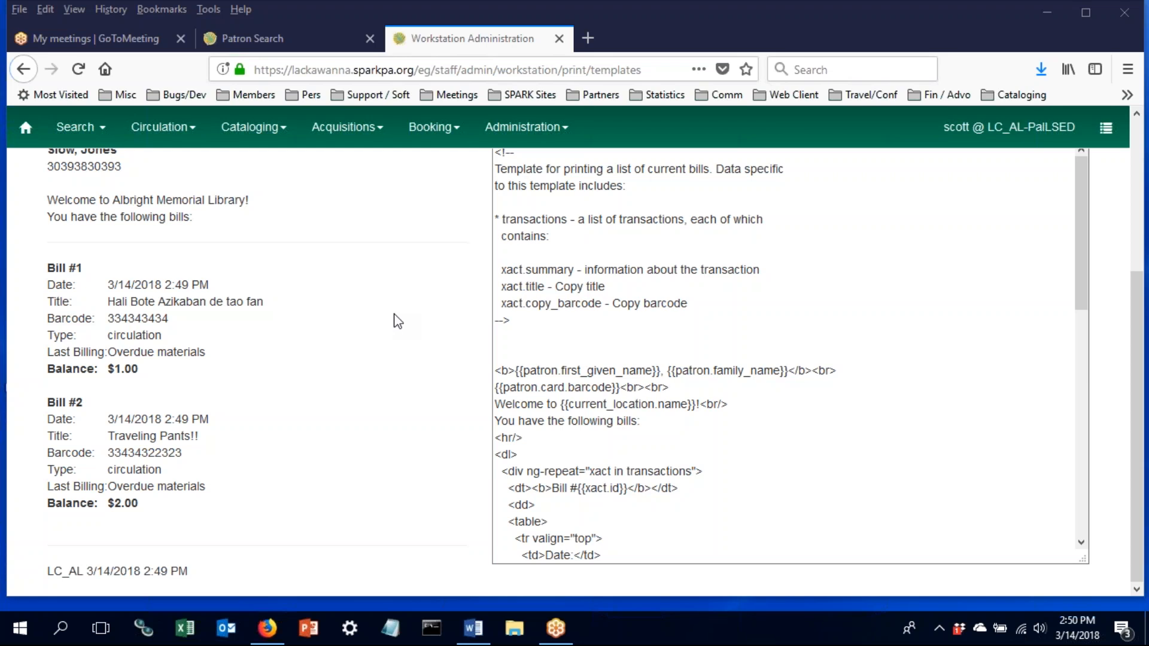
{"action": "left_click", "coordinate": [531, 387]}
{"action": "scroll", "coordinate": [531, 388], "scroll_direction": "up", "scroll_amount": 1}
{"action": "scroll", "coordinate": [569, 371], "scroll_direction": "up", "scroll_amount": 4}
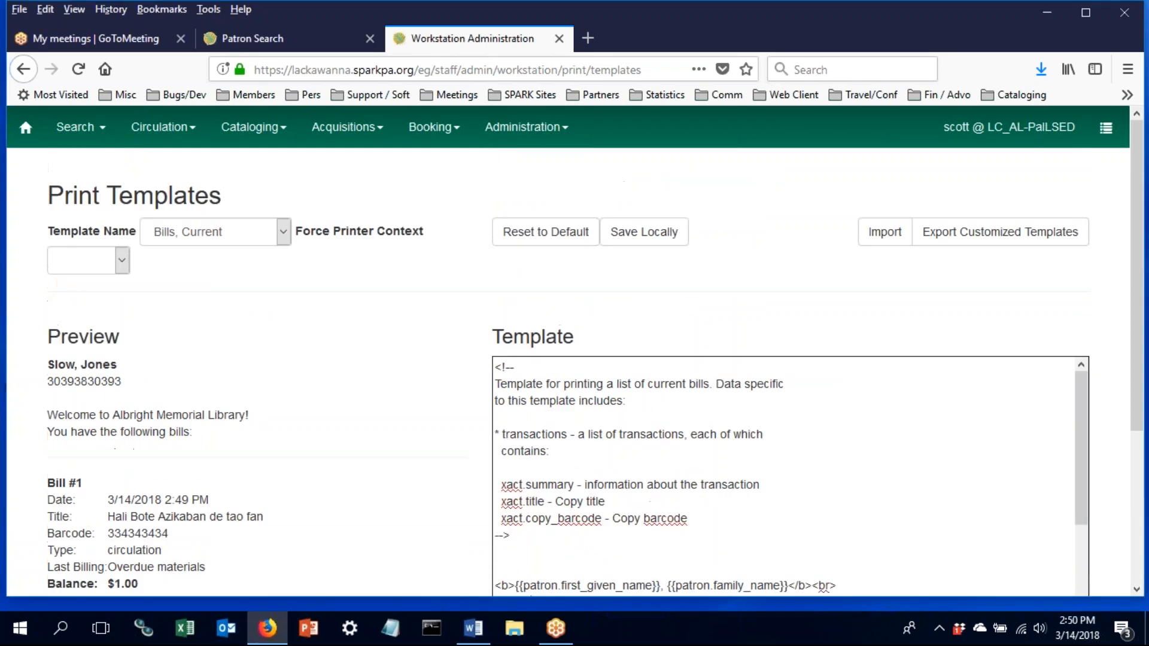
{"action": "scroll", "coordinate": [531, 411], "scroll_direction": "down", "scroll_amount": 3}
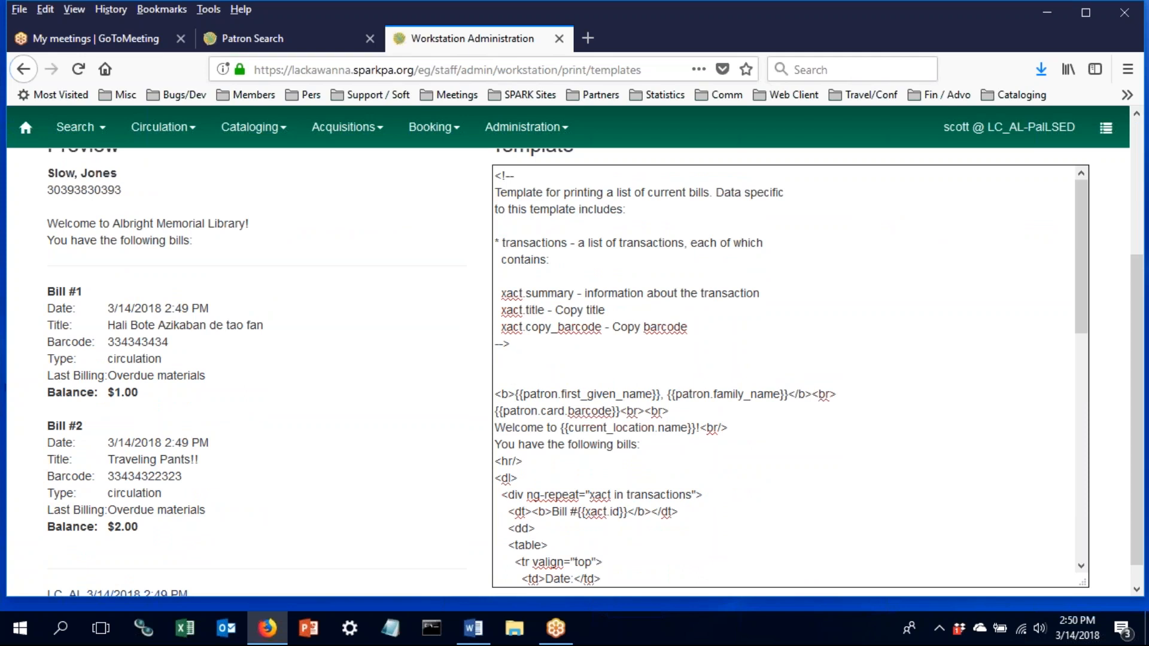
{"action": "scroll", "coordinate": [531, 411], "scroll_direction": "down", "scroll_amount": 2}
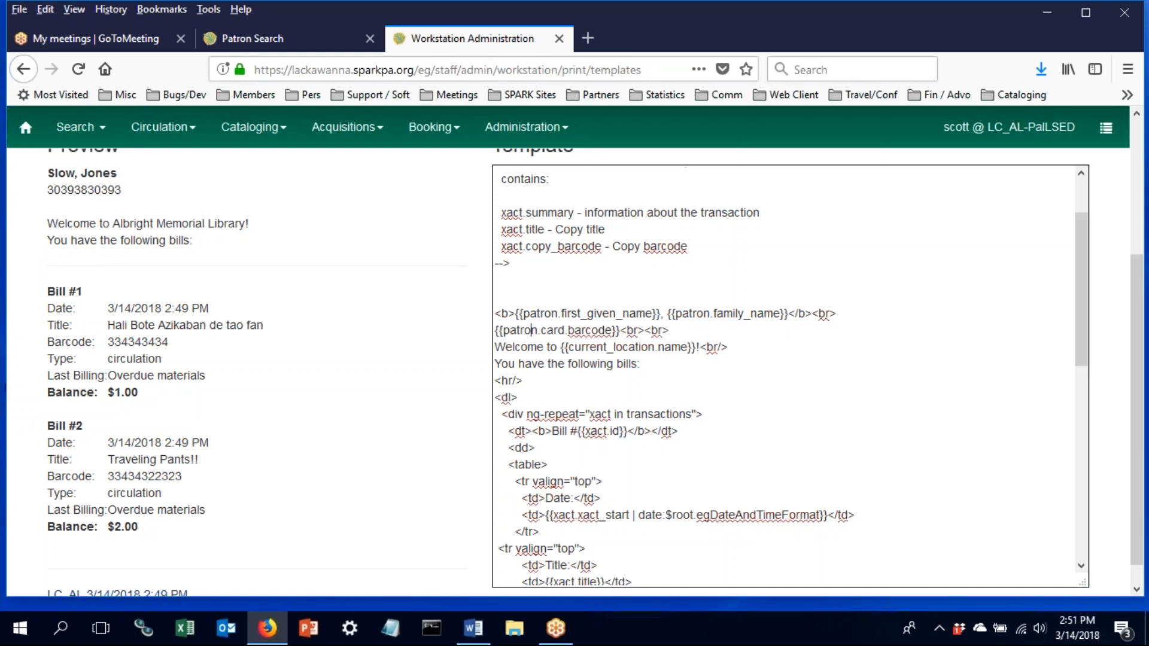
{"action": "scroll", "coordinate": [332, 255], "scroll_direction": "up", "scroll_amount": 3}
{"action": "scroll", "coordinate": [332, 255], "scroll_direction": "down", "scroll_amount": 2}
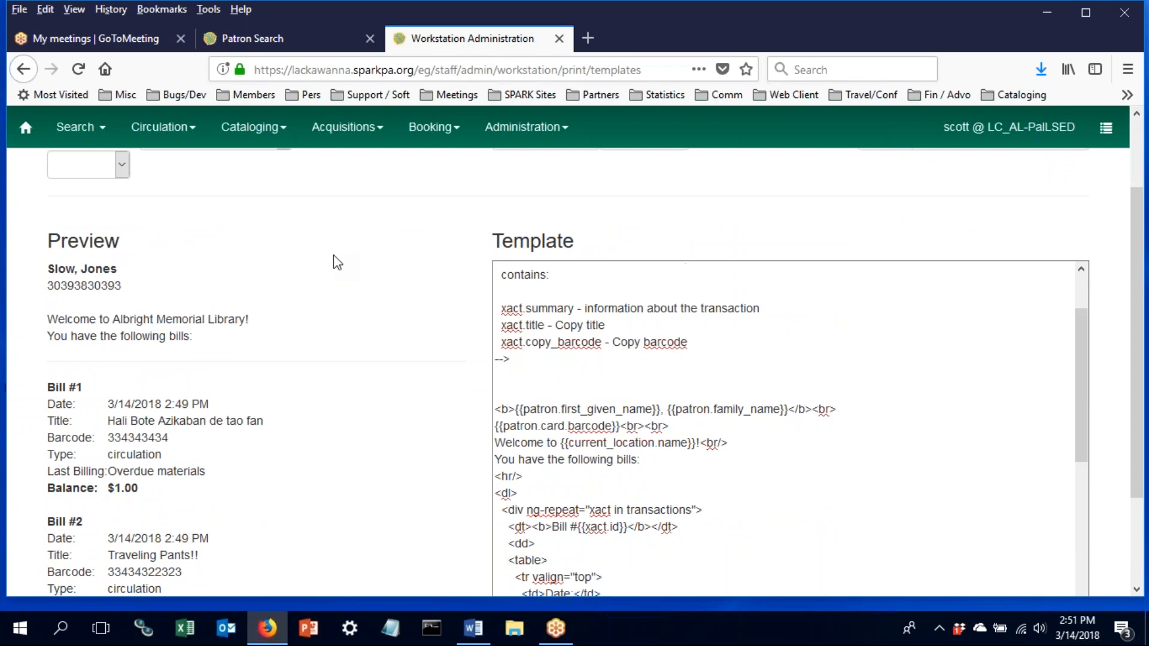
{"action": "scroll", "coordinate": [333, 255], "scroll_direction": "down", "scroll_amount": 2}
{"action": "scroll", "coordinate": [332, 255], "scroll_direction": "down", "scroll_amount": 1}
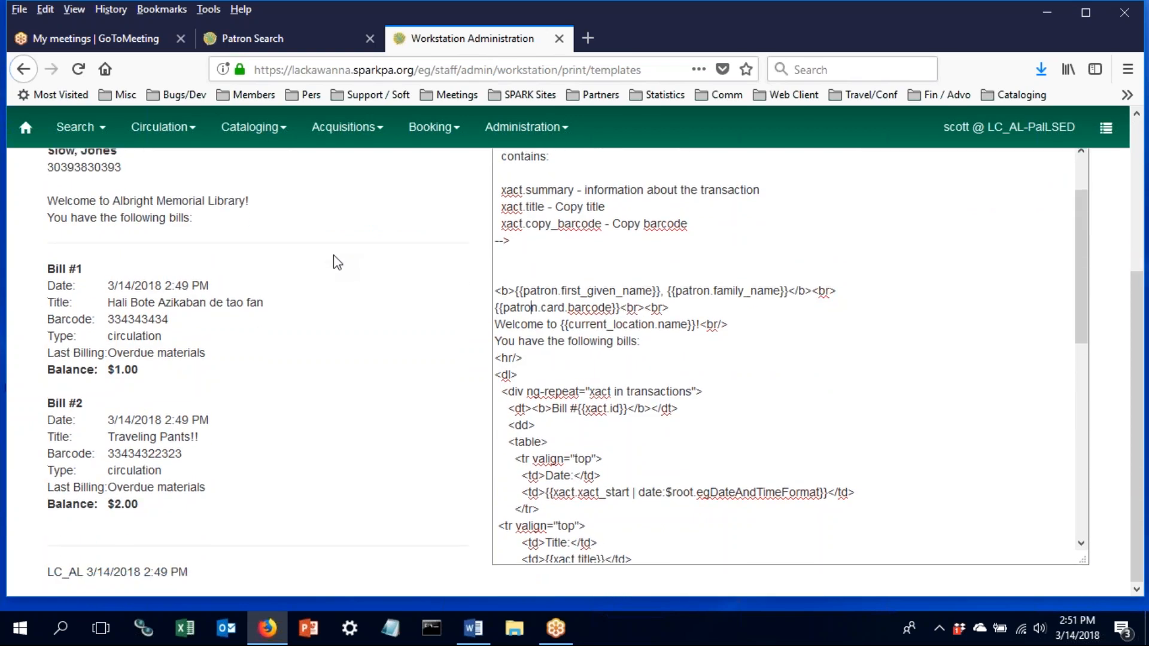
{"action": "scroll", "coordinate": [333, 255], "scroll_direction": "up", "scroll_amount": 4}
{"action": "scroll", "coordinate": [332, 254], "scroll_direction": "down", "scroll_amount": 2}
{"action": "scroll", "coordinate": [333, 255], "scroll_direction": "down", "scroll_amount": 3}
{"action": "scroll", "coordinate": [333, 255], "scroll_direction": "up", "scroll_amount": 5}
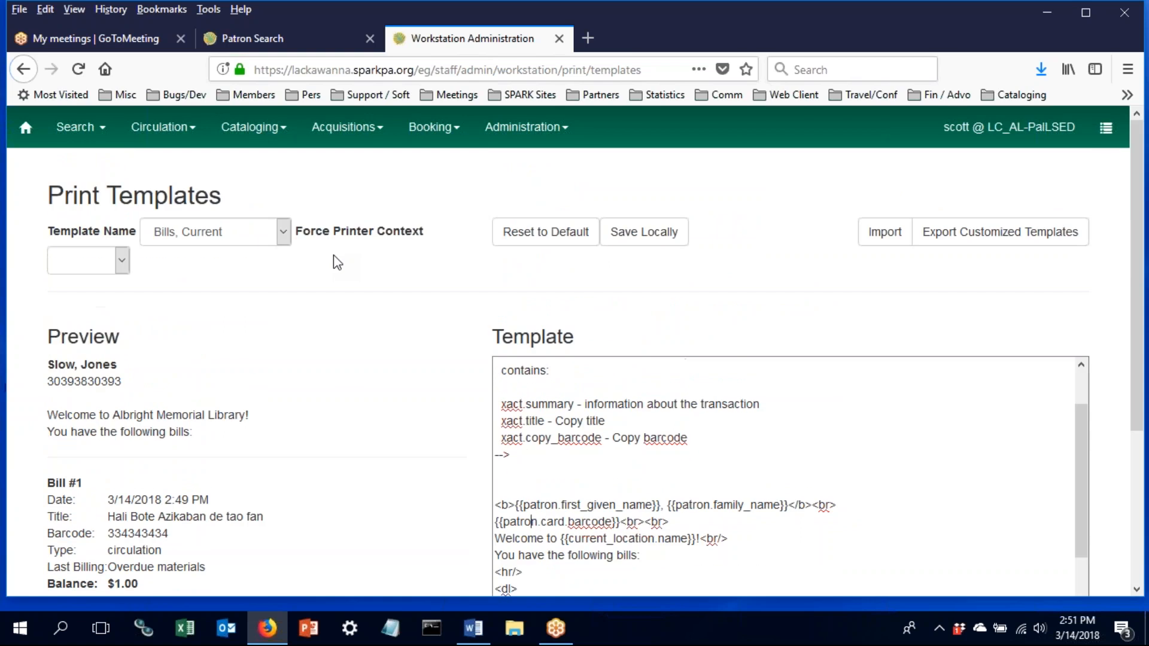